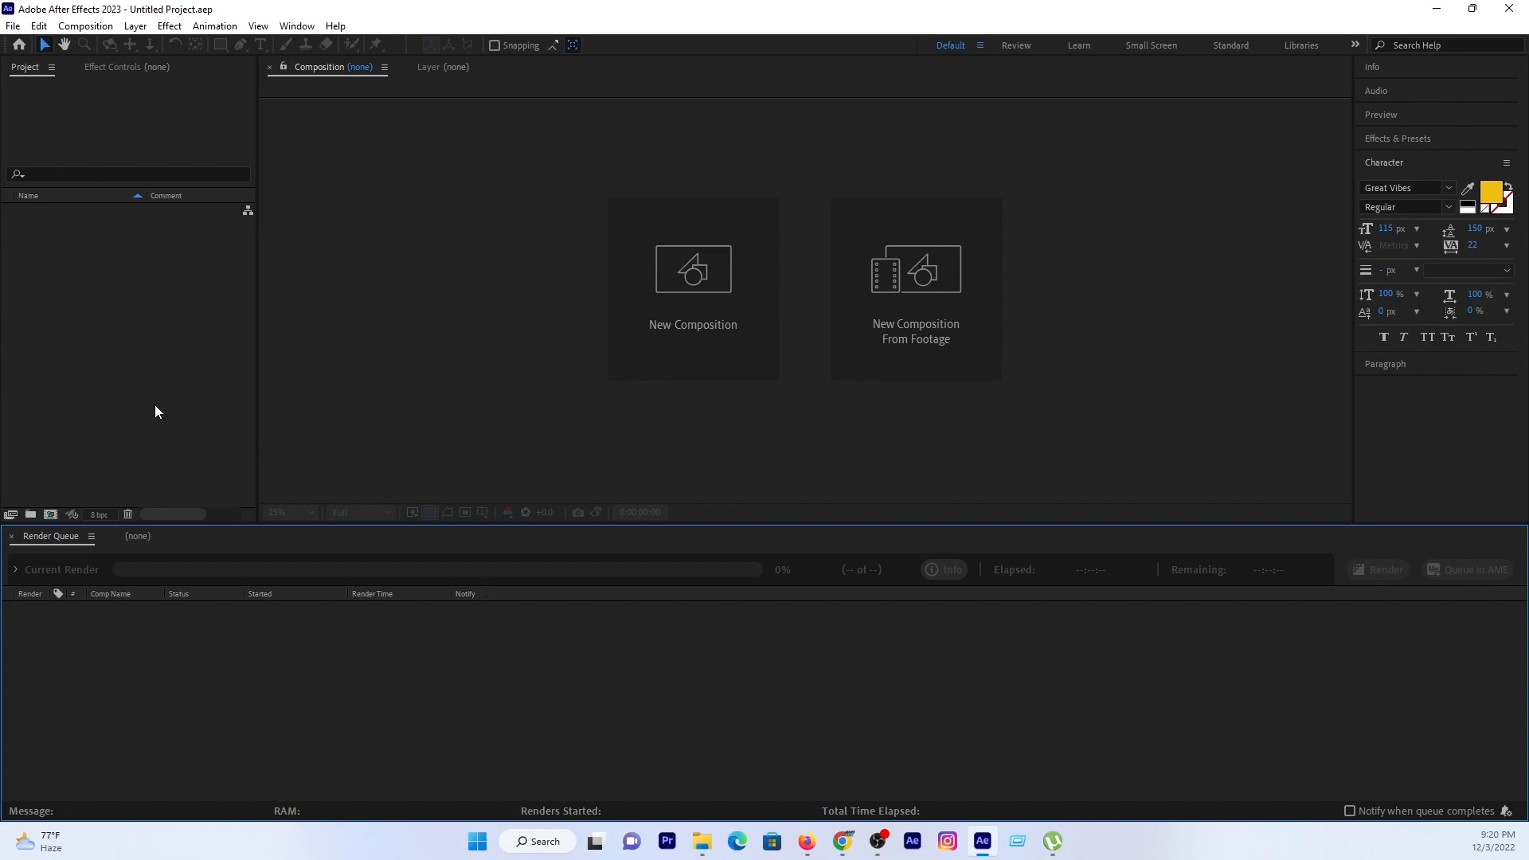
Step: Create a composition with the Social Media Portrait HD 1080x1920 30 fps preset and toggle its transparency grid off and on
click(695, 287)
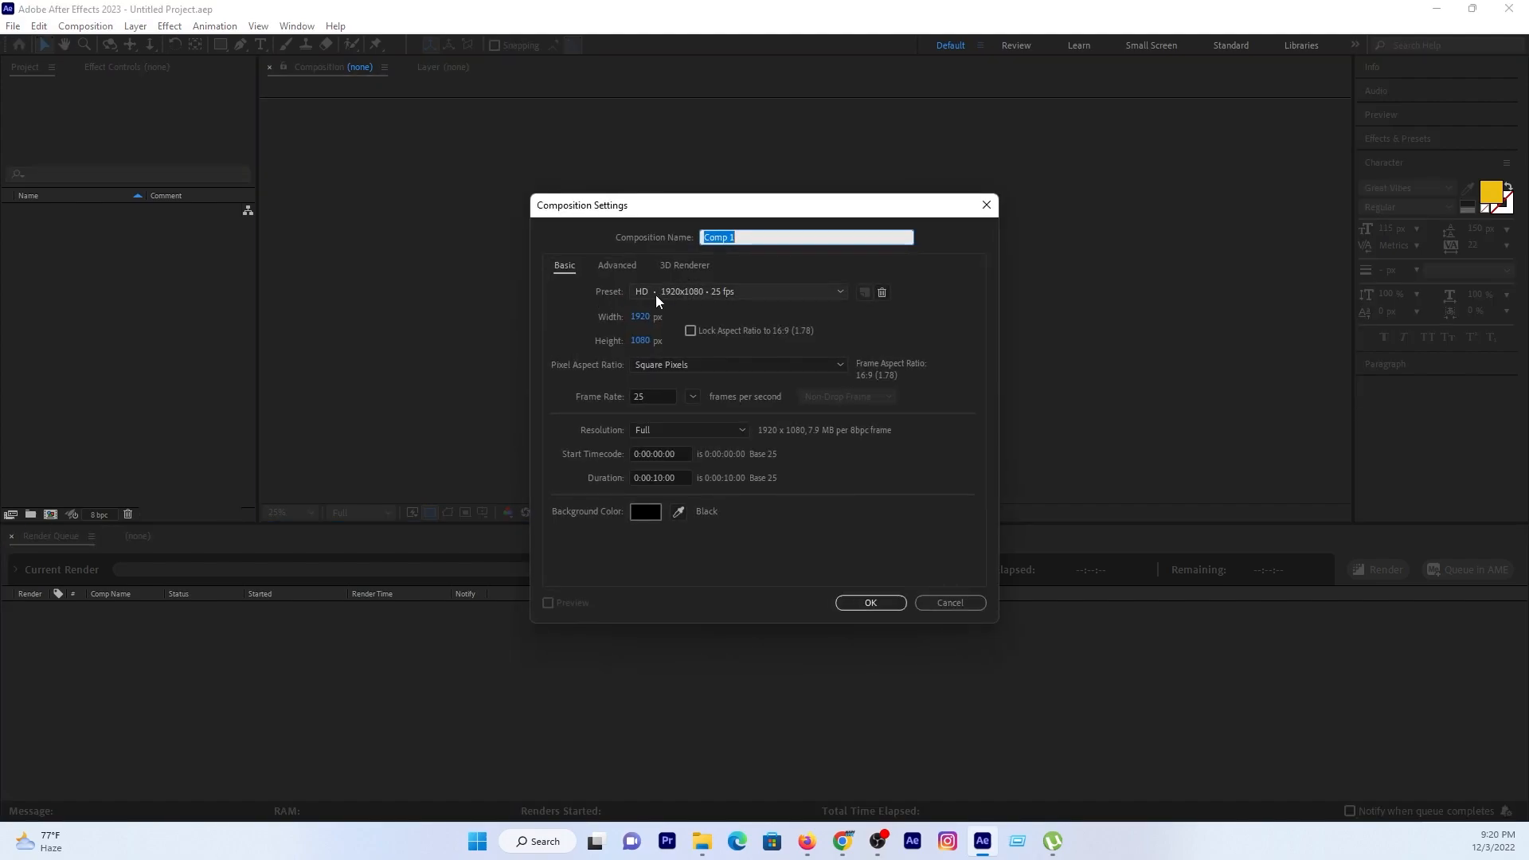
click(665, 293)
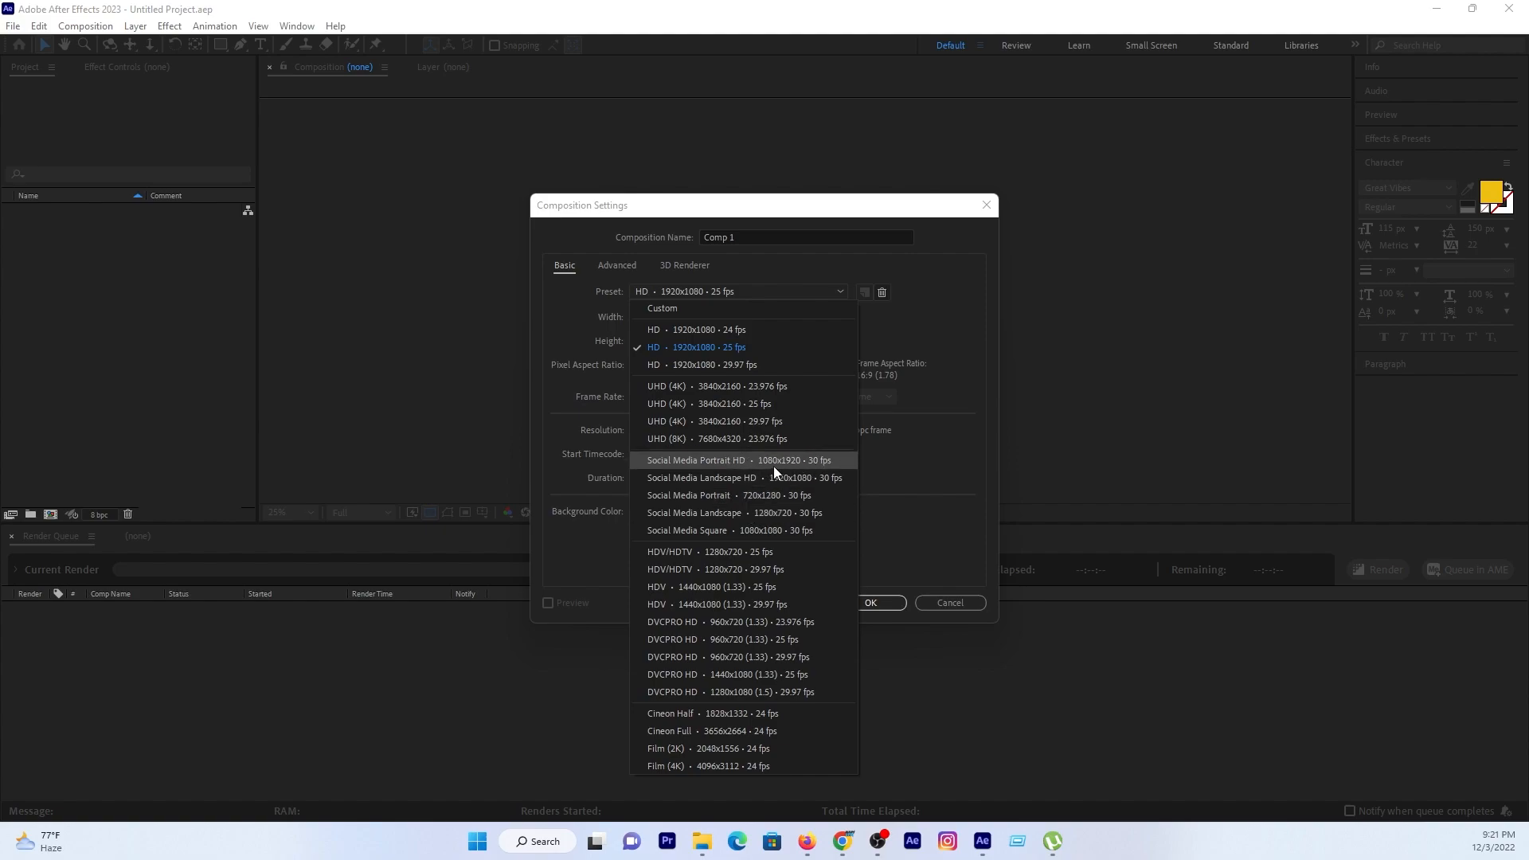
click(729, 467)
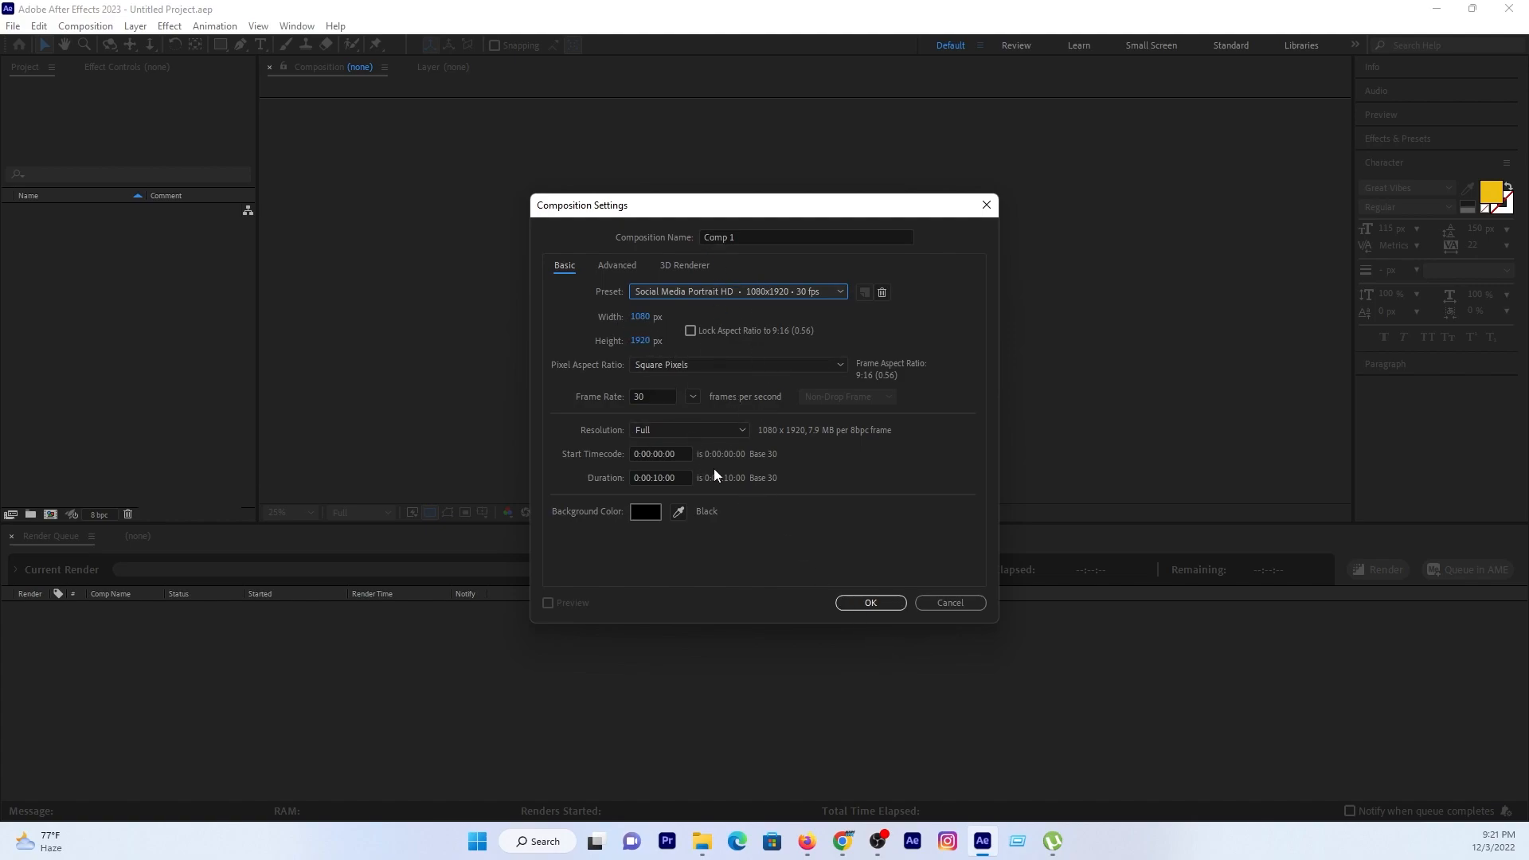
click(868, 603)
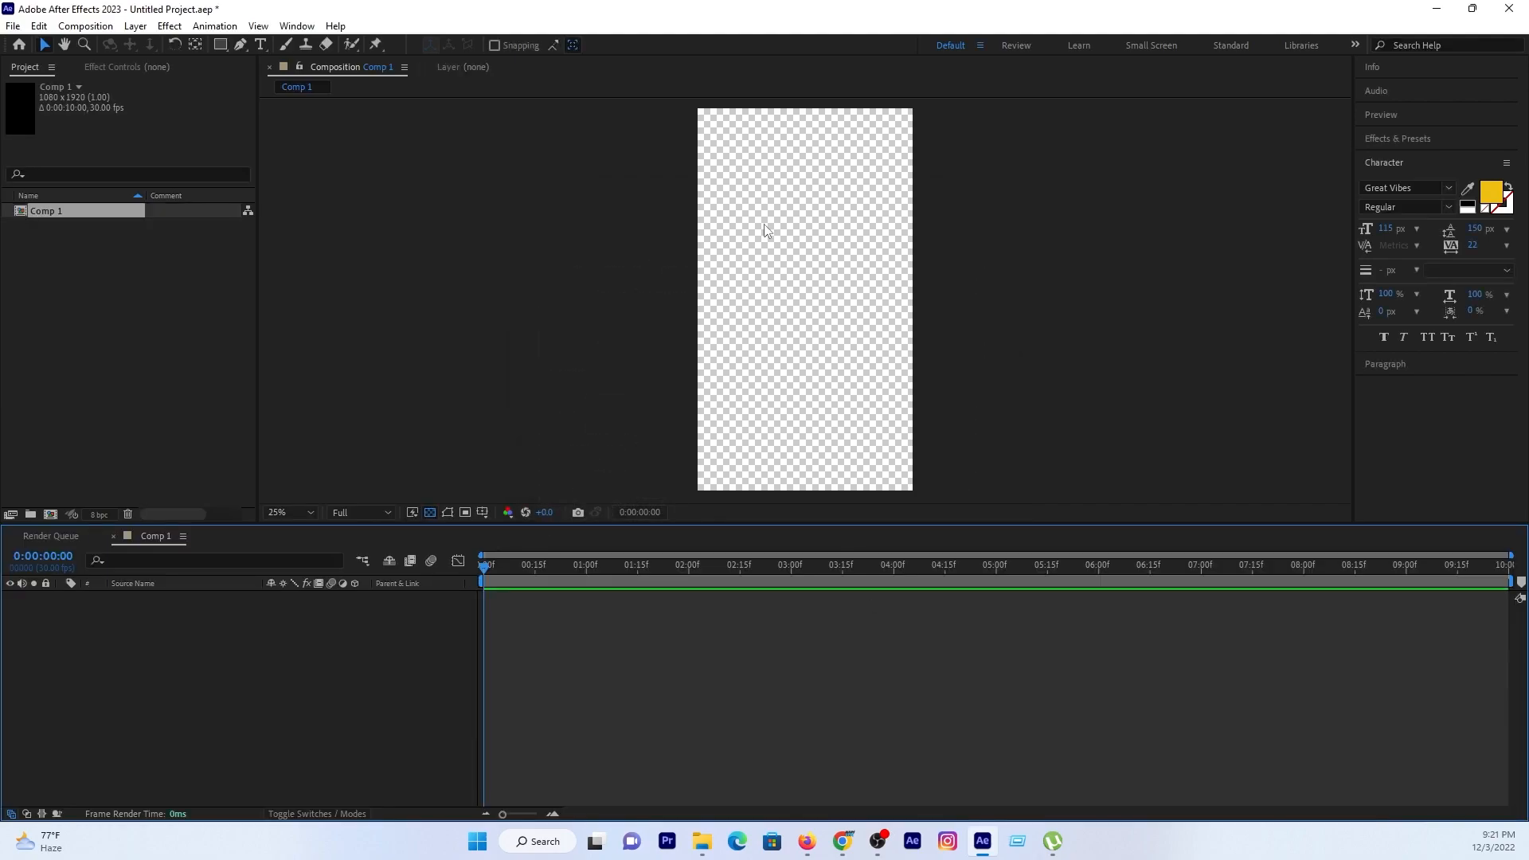
click(430, 512)
click(430, 513)
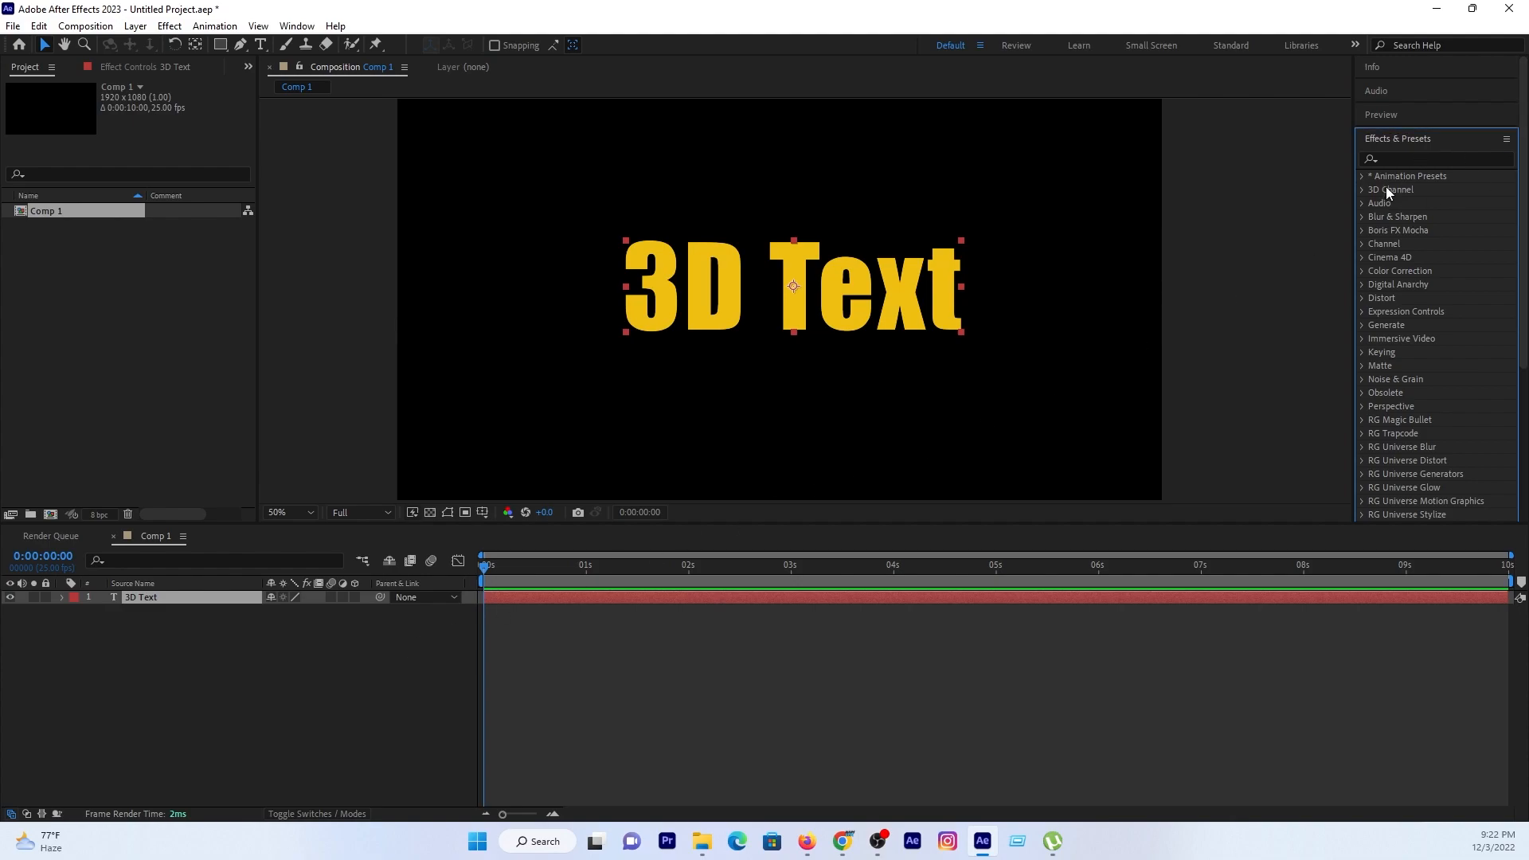
Step: Apply the 3D Basic Position Z Cascade animation preset from the 3D Text presets to the 3D Text layer
click(1360, 177)
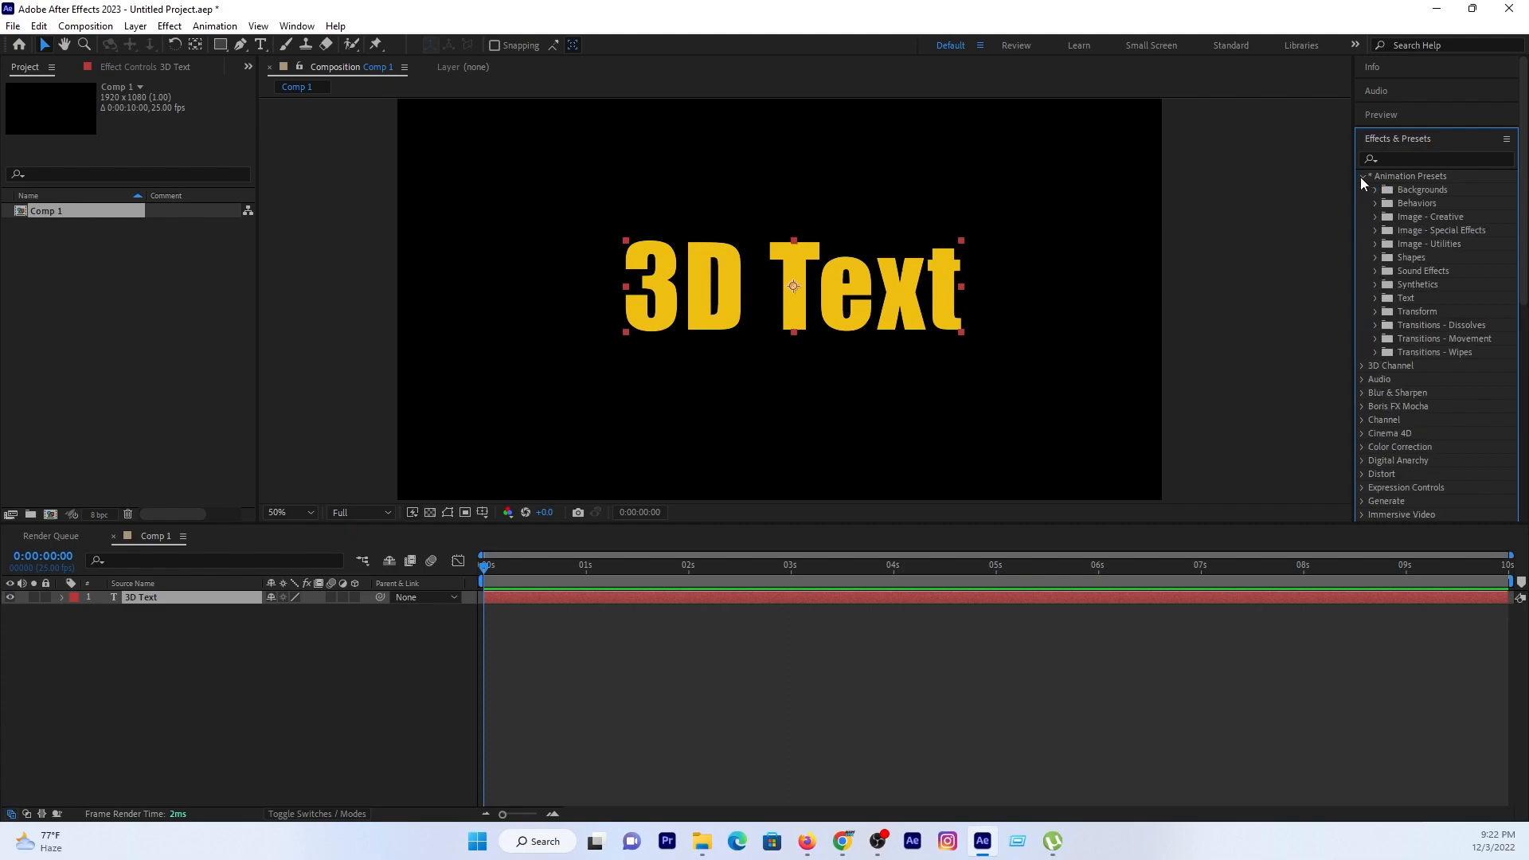
click(1374, 298)
click(1387, 312)
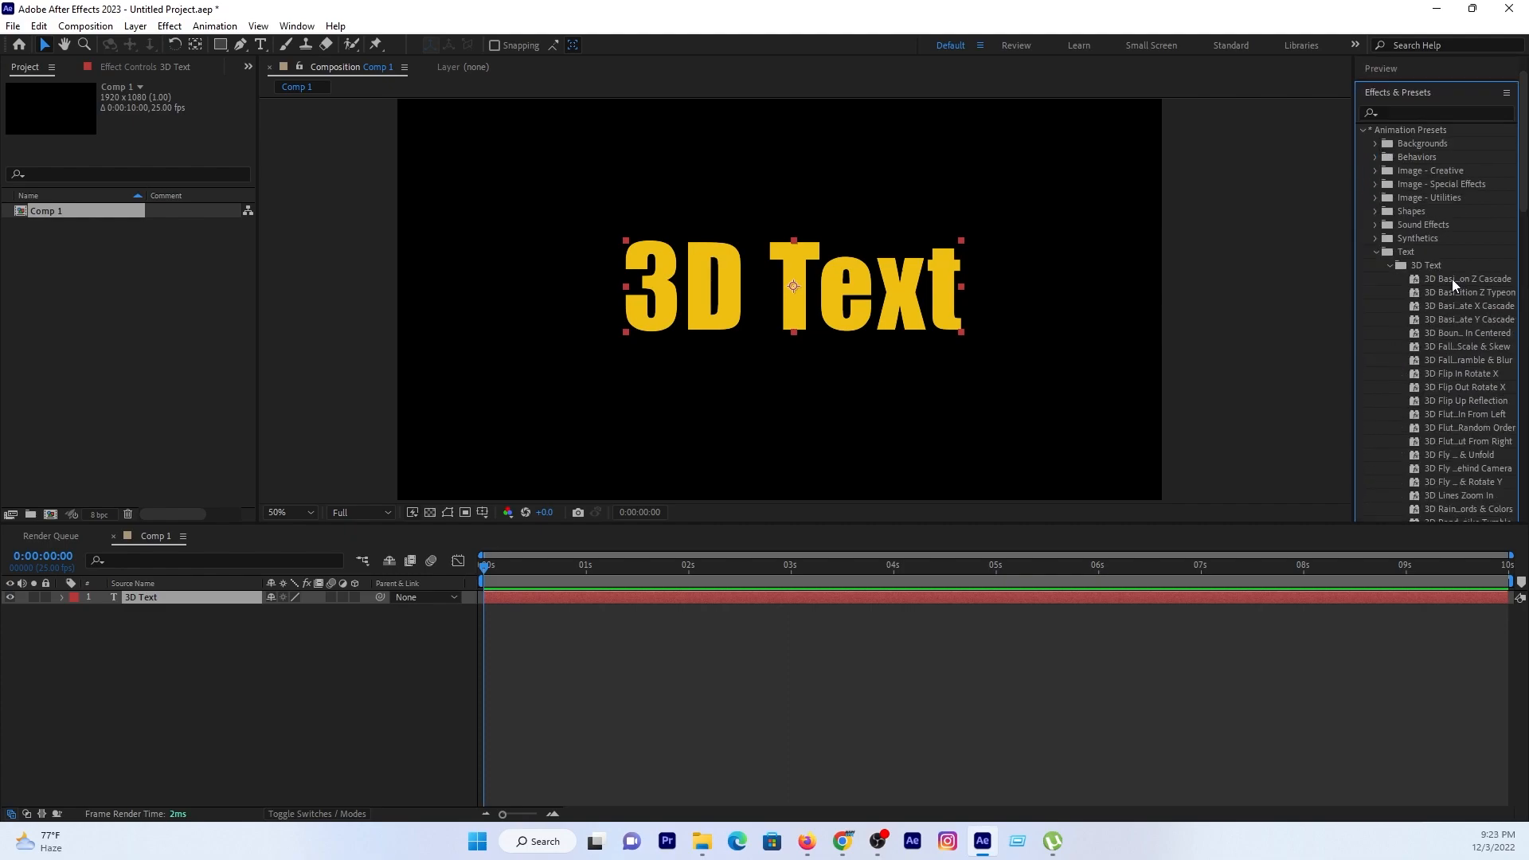
double_click(1450, 278)
Step: Rotate the text layer clockwise so it slopes down to the right, and scrub the cascade animation to 0:00:02:16
drag(606, 551, 661, 570)
drag(836, 243, 798, 307)
drag(655, 566, 651, 602)
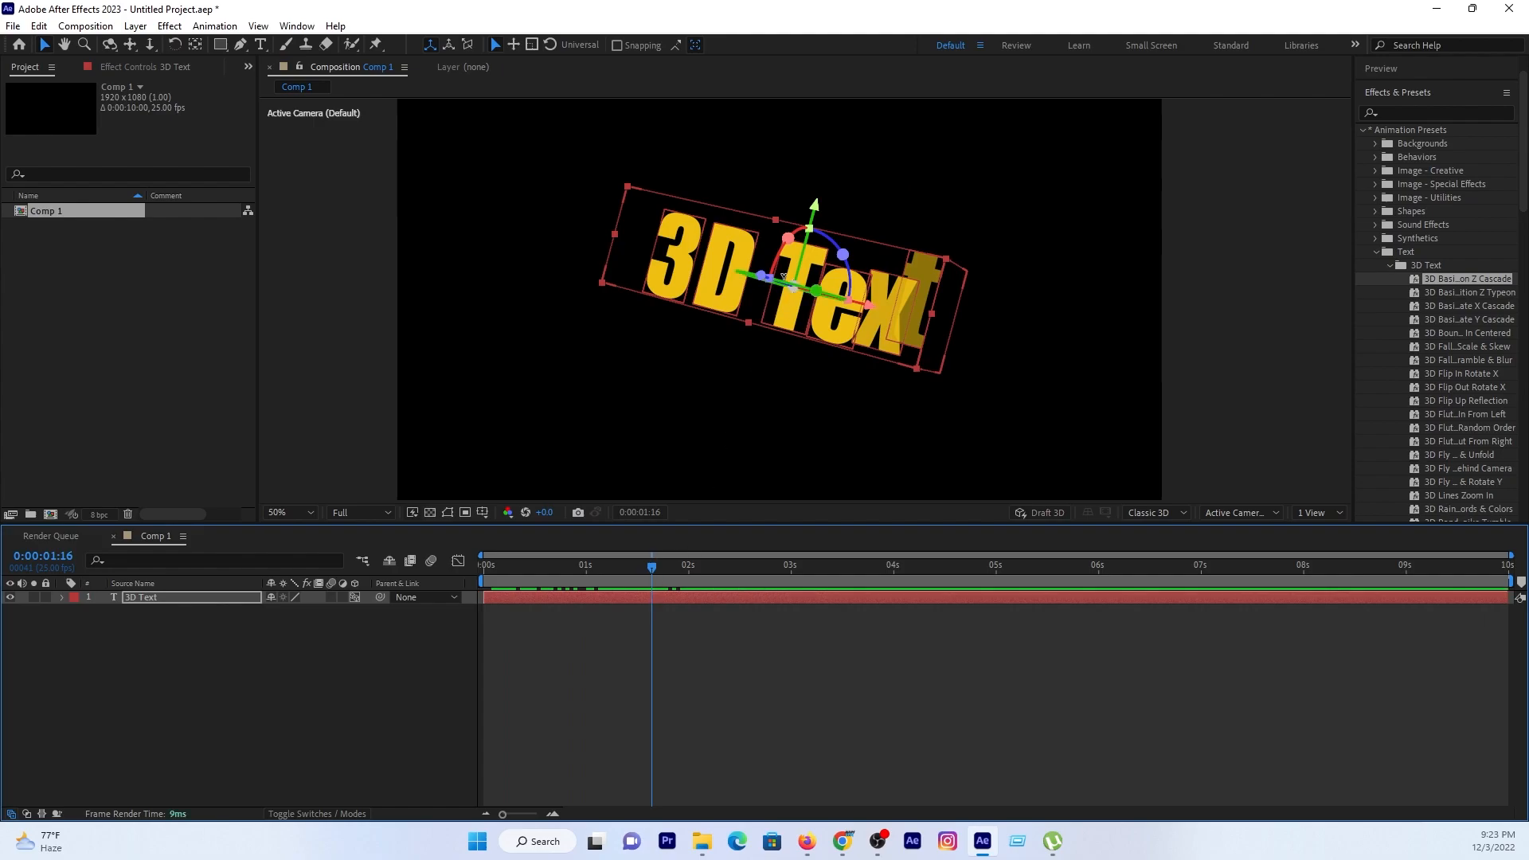
mouse_move(787, 239)
mouse_down()
mouse_move(767, 269)
mouse_move(788, 283)
mouse_move(771, 300)
mouse_move(822, 154)
mouse_move(765, 289)
mouse_move(752, 370)
mouse_move(792, 222)
mouse_move(776, 263)
mouse_up()
drag(637, 579, 754, 596)
Step: Replace the text layer's wording with "rotate" and move the current time to 0:00:03:01
click(210, 599)
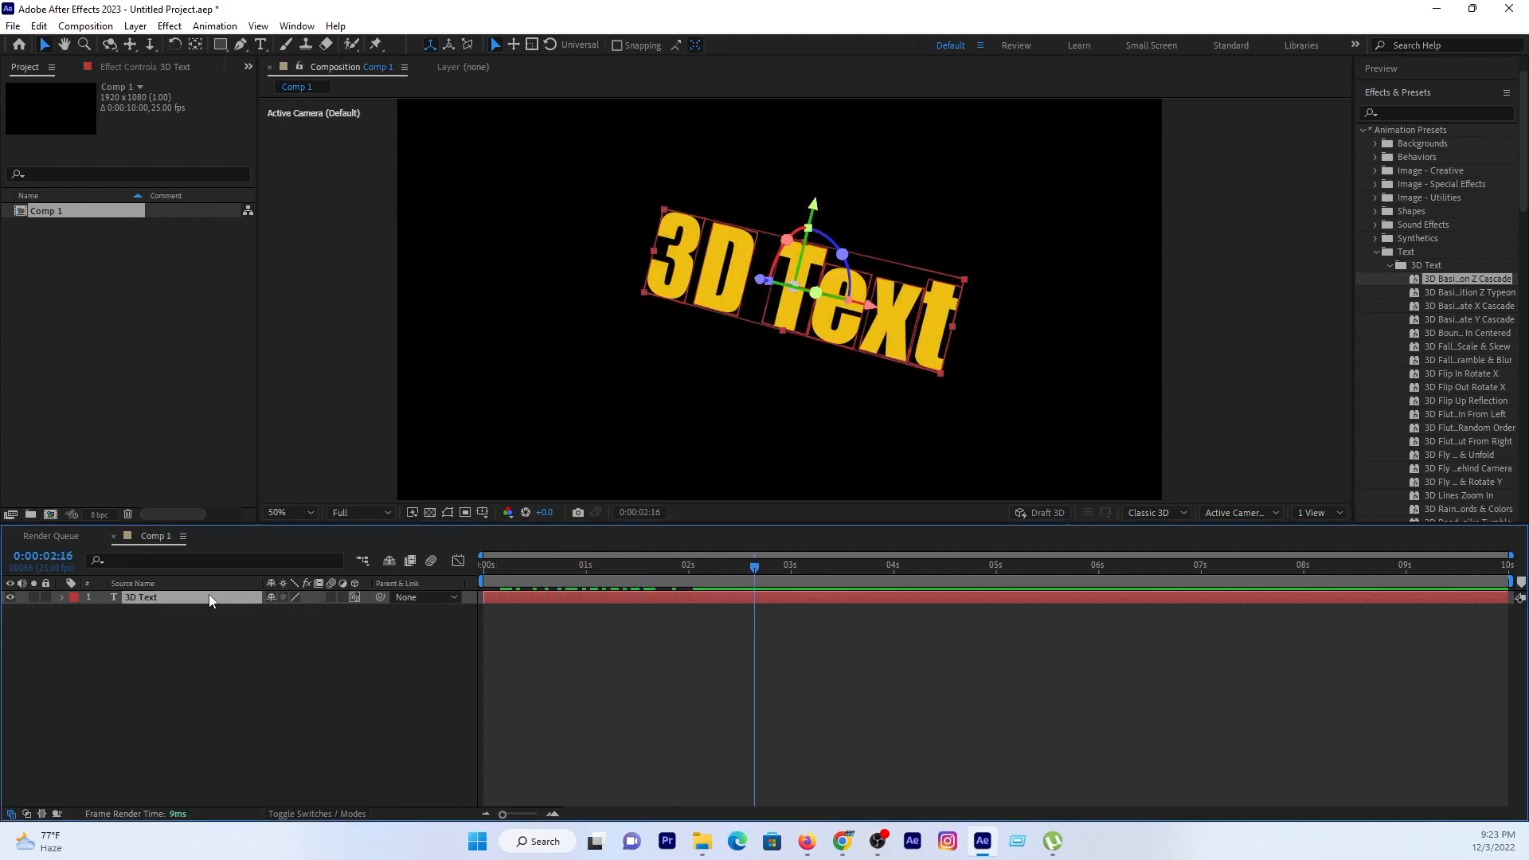
double_click(209, 602)
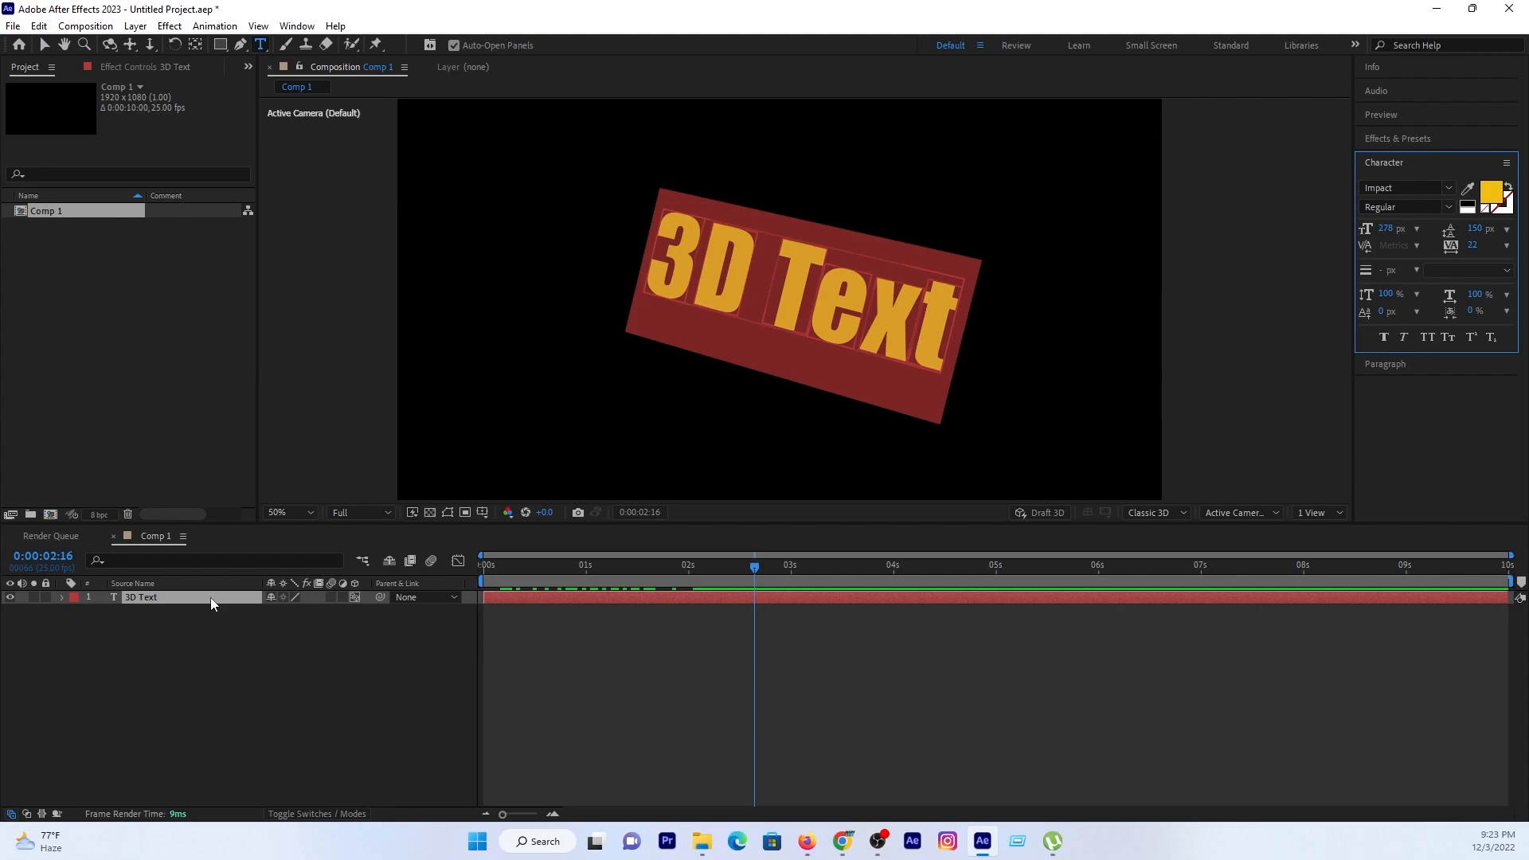
text(rotate)
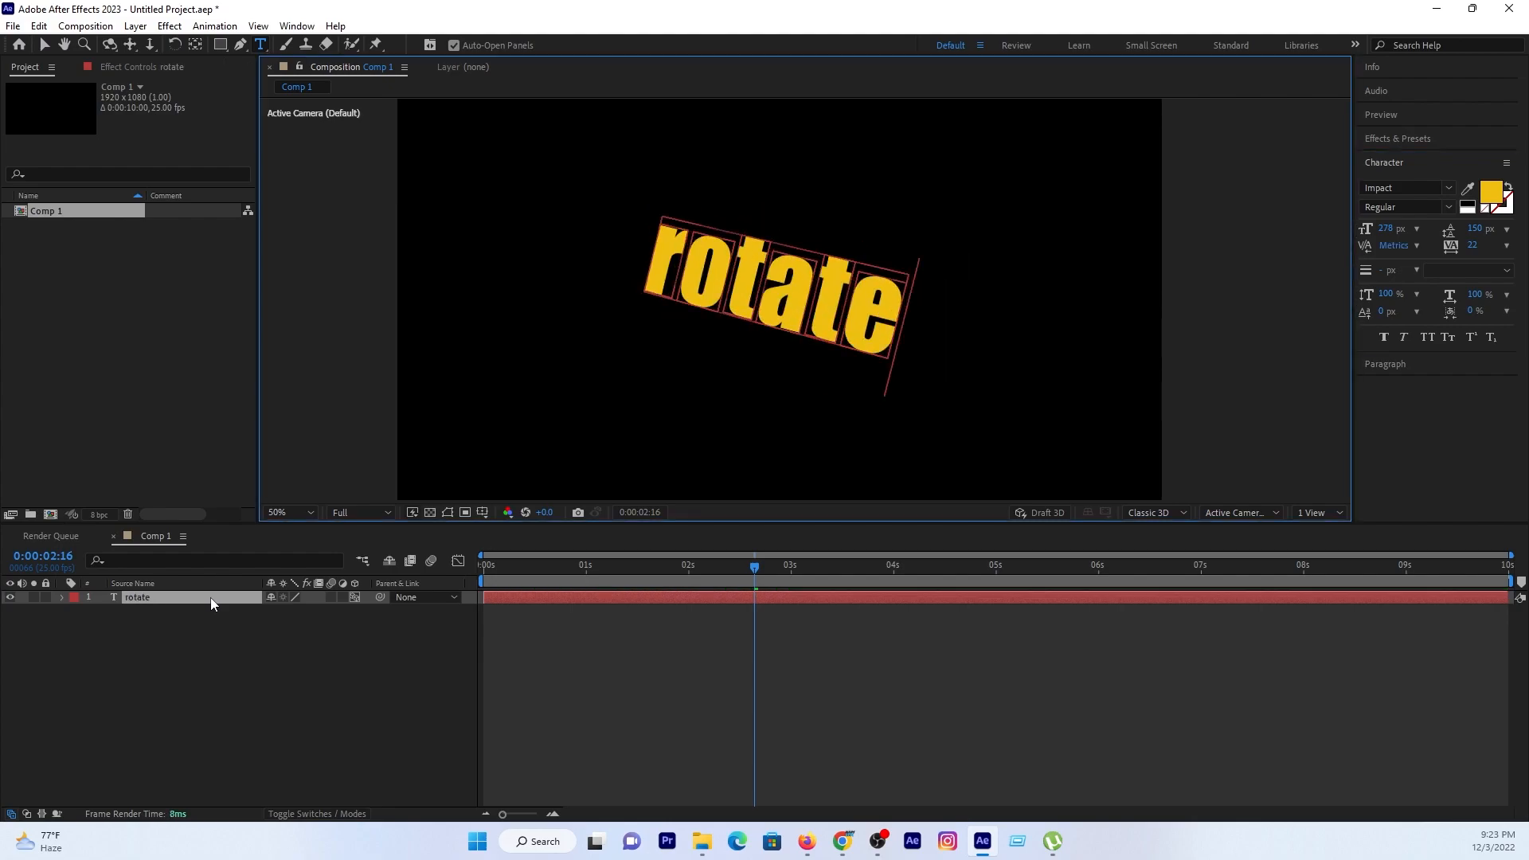
drag(713, 569, 794, 615)
click(379, 650)
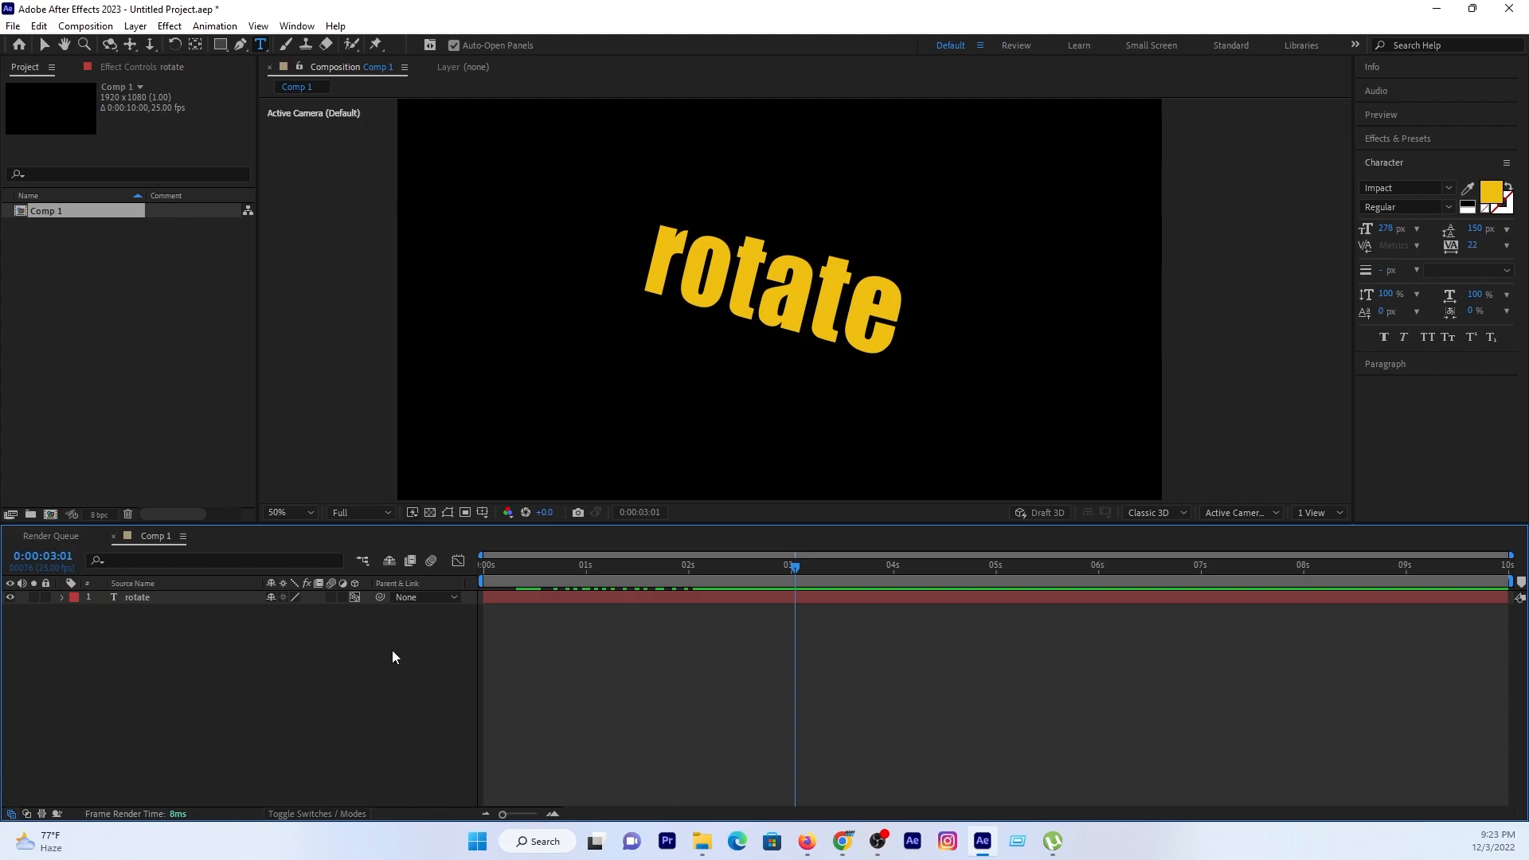
Step: Reveal the rotate layer's keyframes and give both Range Selector Offset keyframes the Yellow label
key(ctrl+a)
key(u)
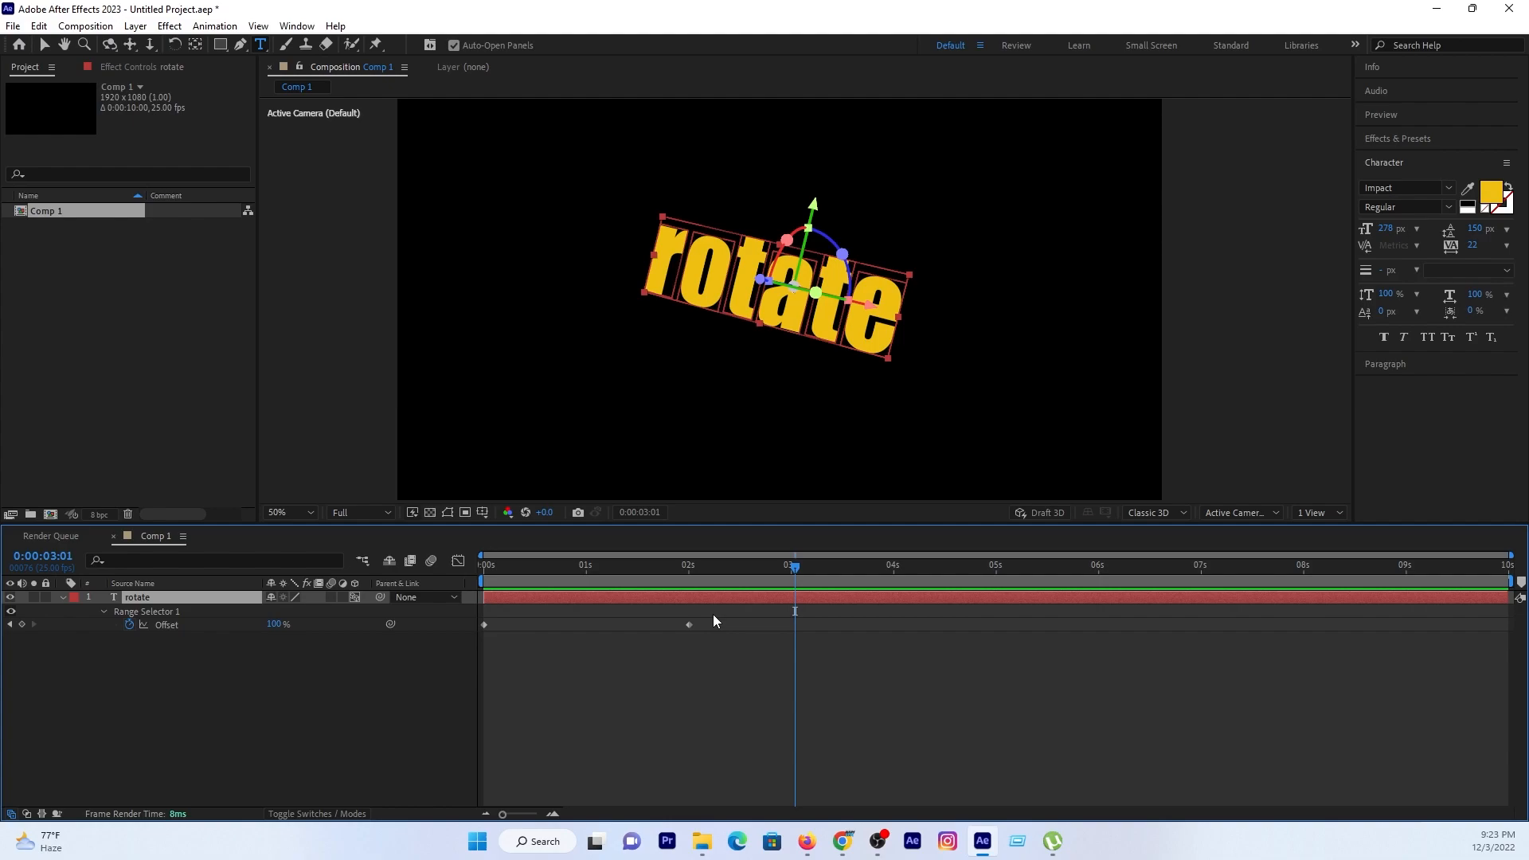
drag(739, 618, 476, 655)
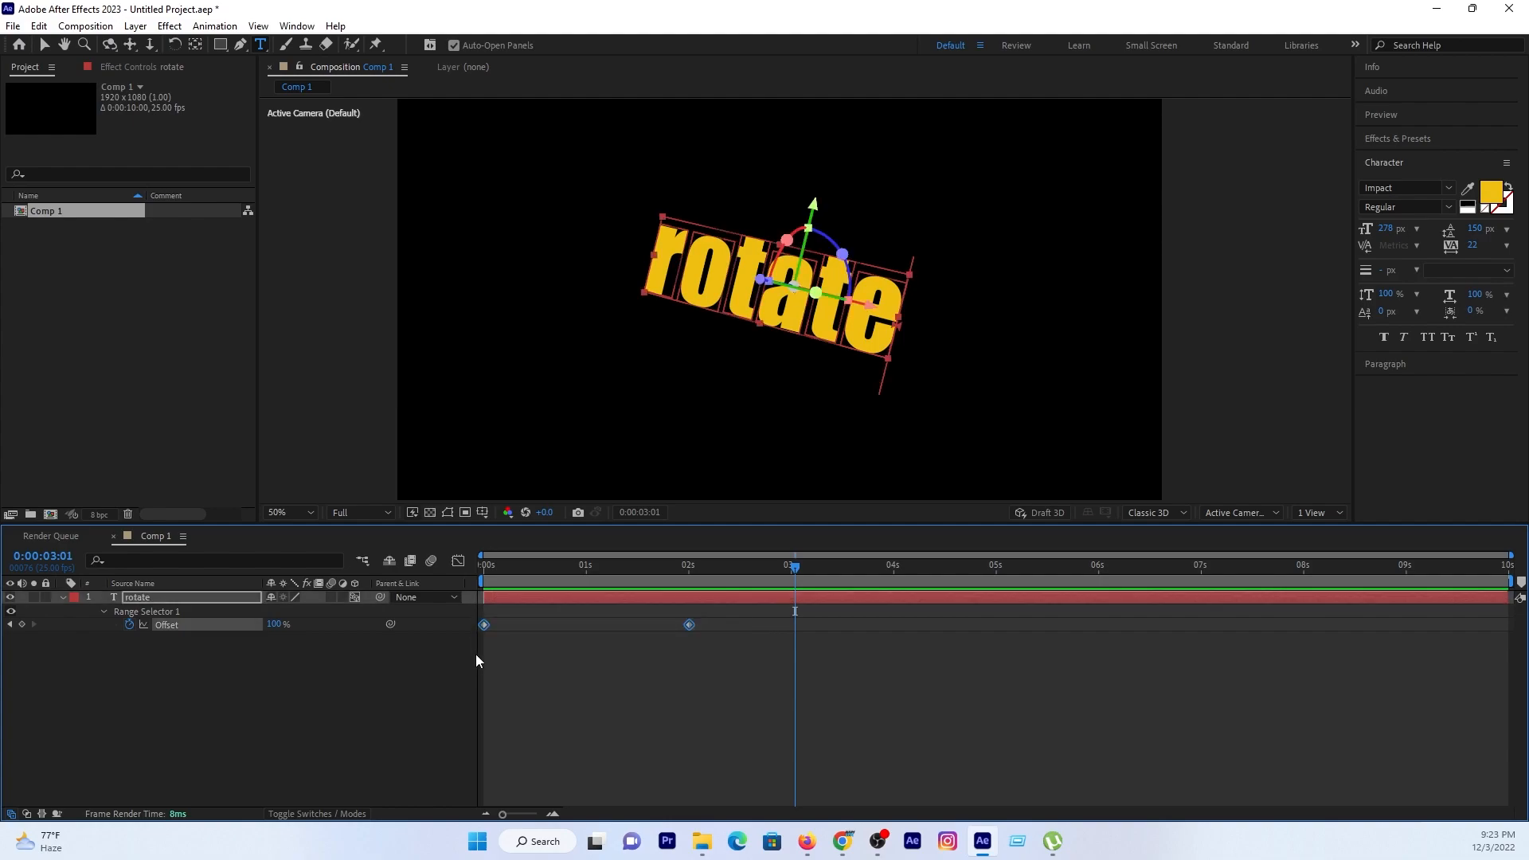
right_click(690, 625)
mouse_move(739, 444)
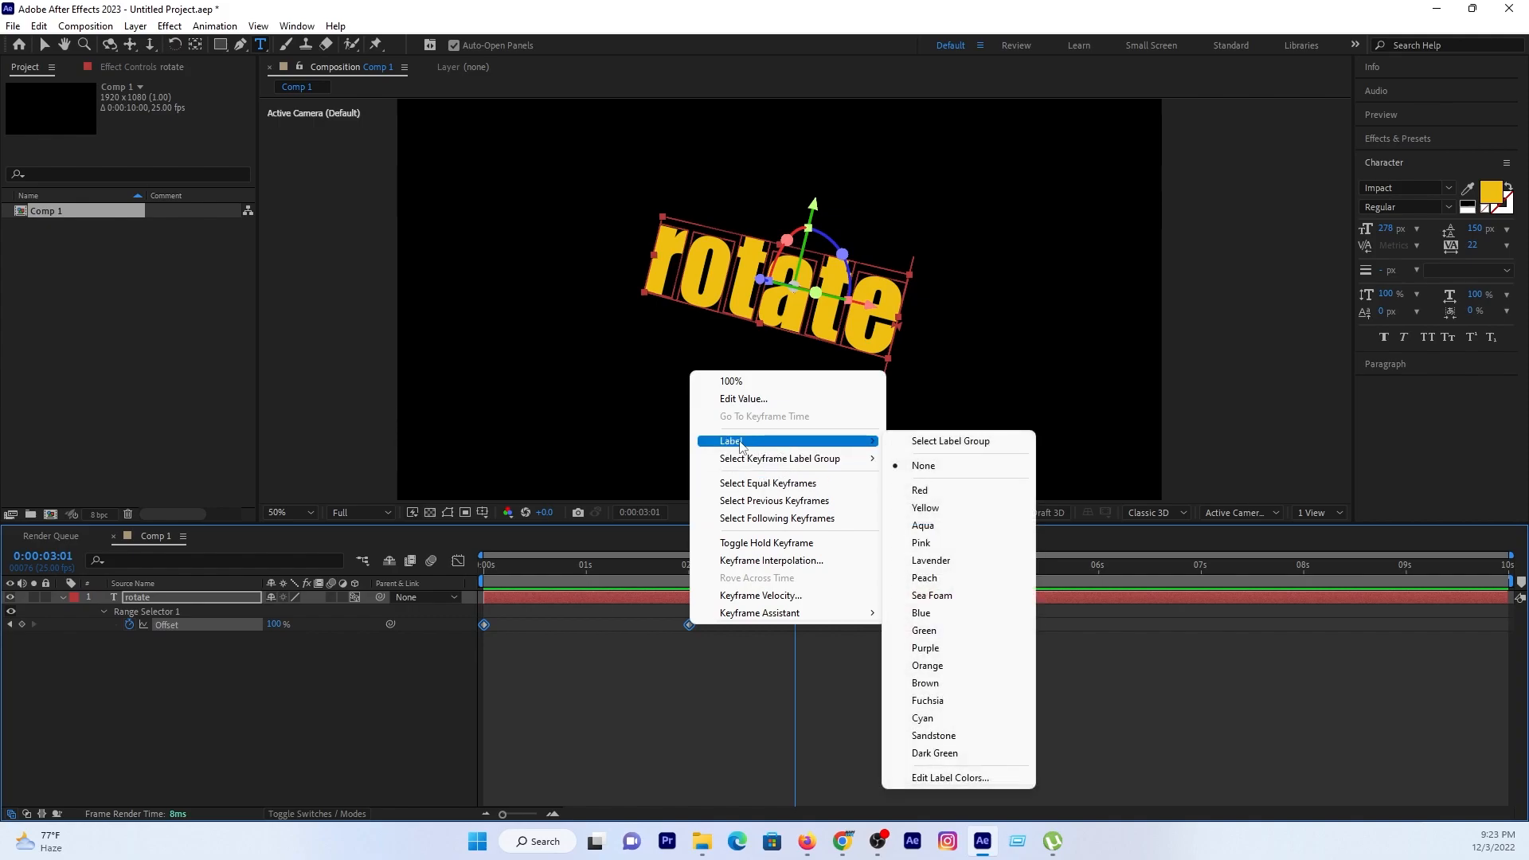
click(926, 510)
click(499, 673)
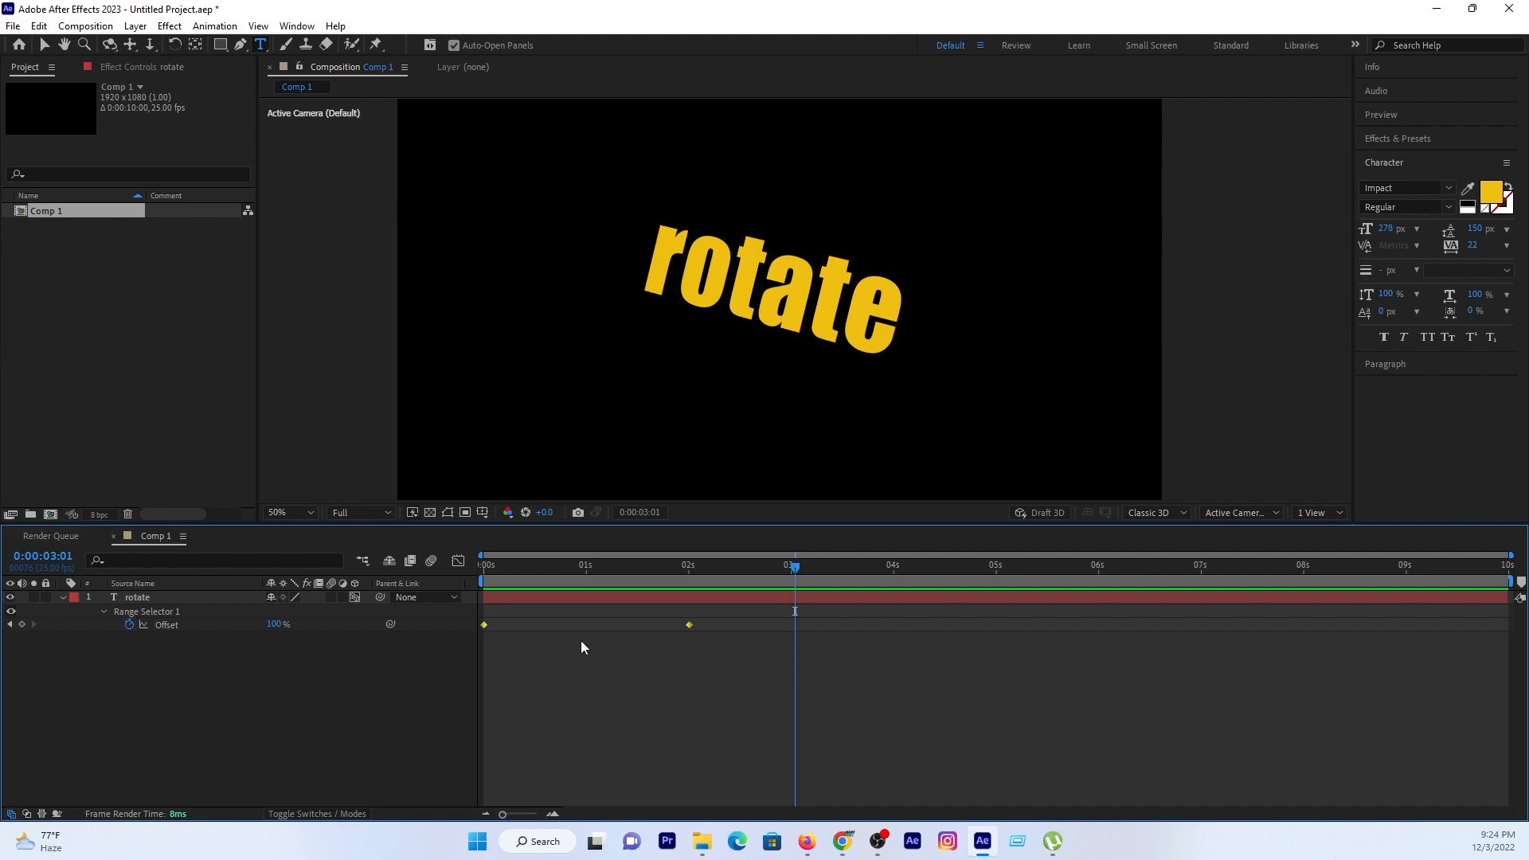
Step: Duplicate the rotate text layer three times
click(221, 609)
click(219, 602)
key(ctrl+d)
key(ctrl+d)
key(ctrl+d)
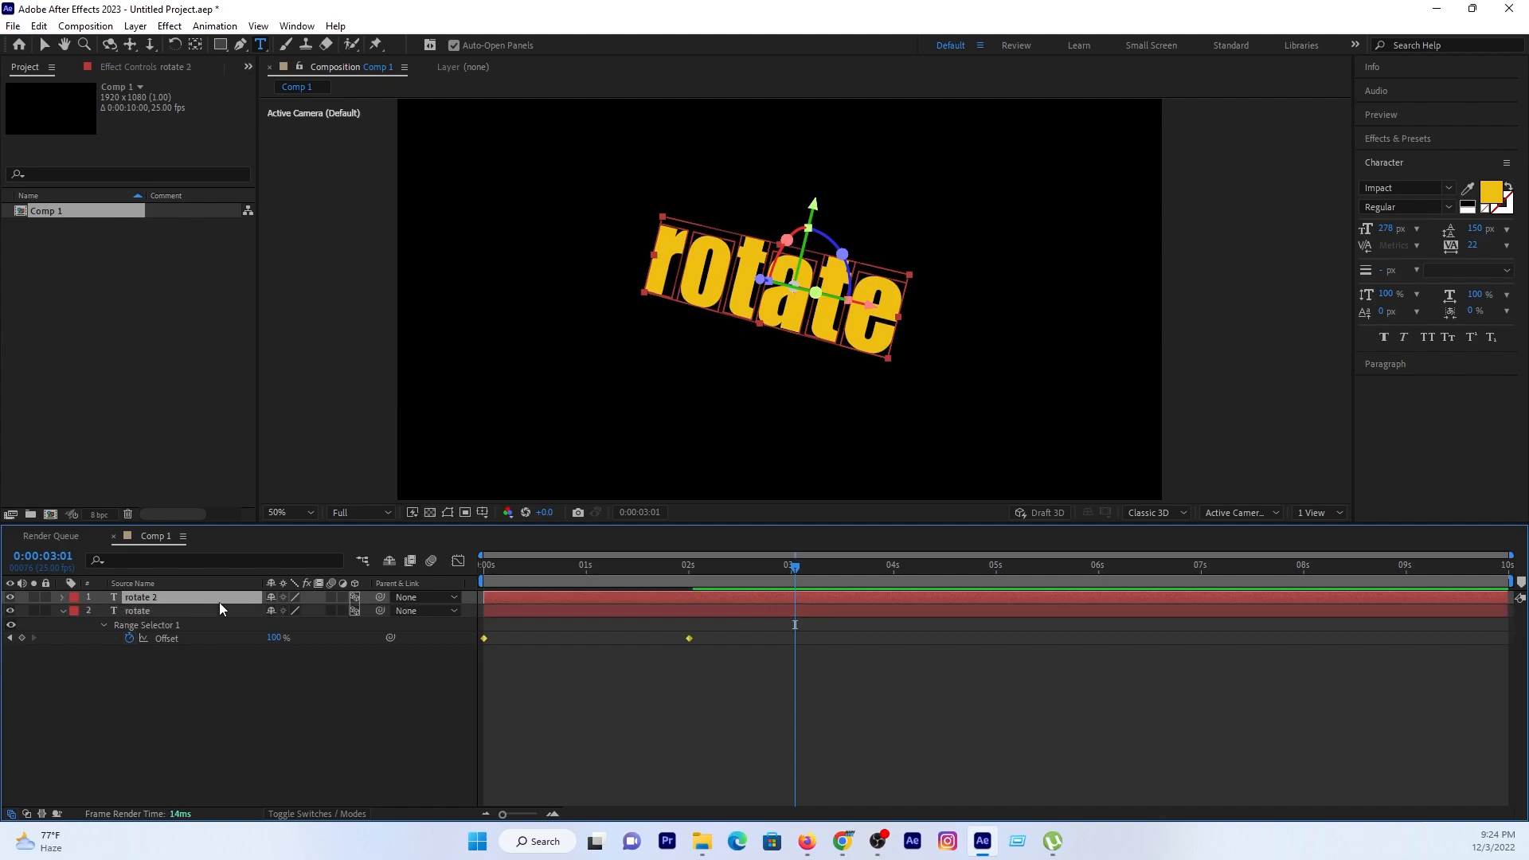
Step: Reveal the Offset keyframes of all four rotate layers in the timeline
click(194, 637)
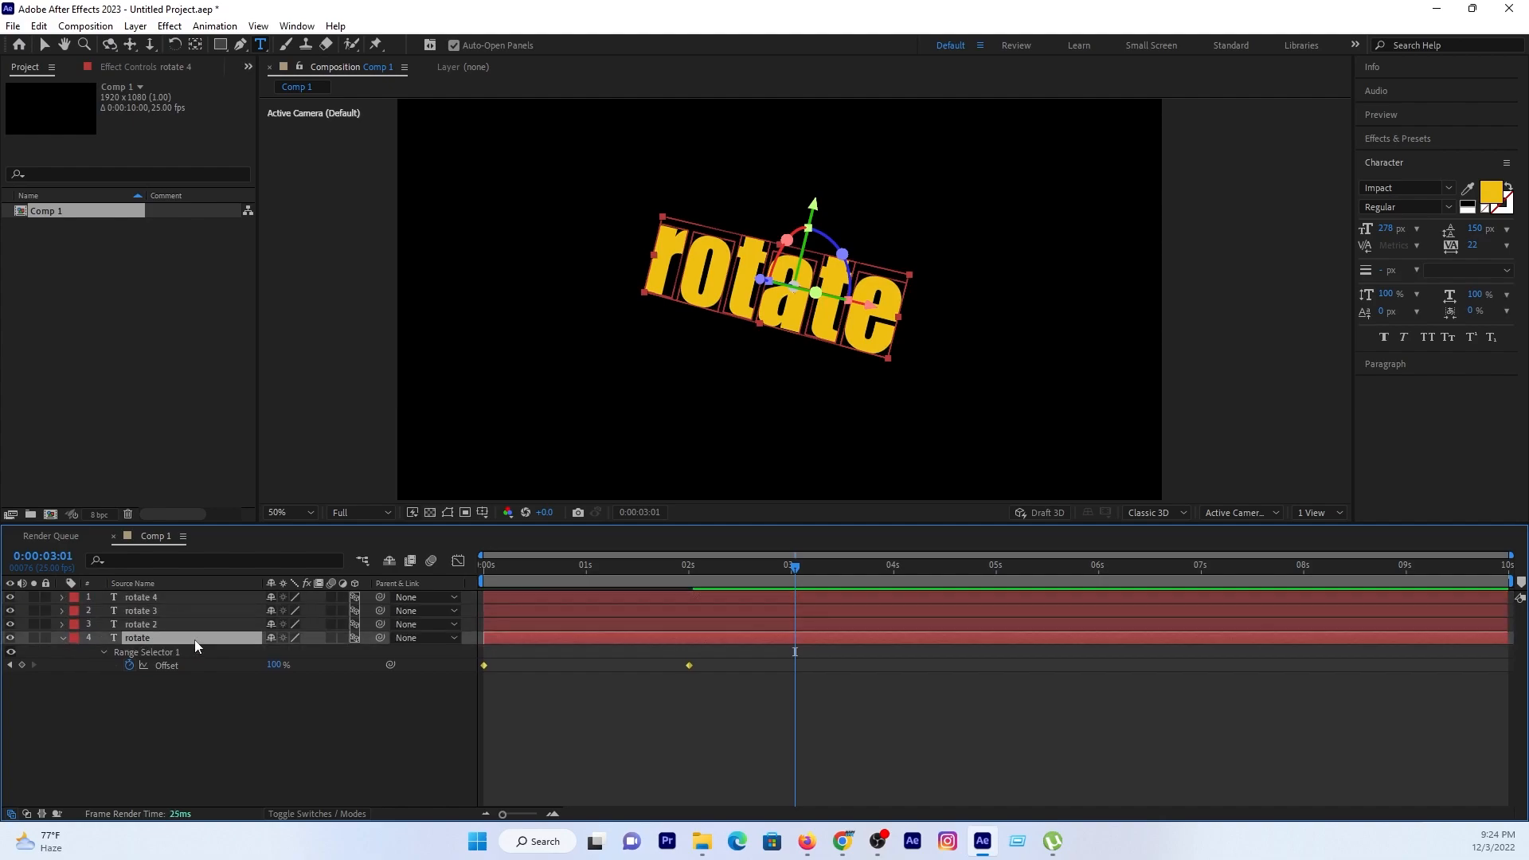
shift+click(183, 607)
shift+click(182, 597)
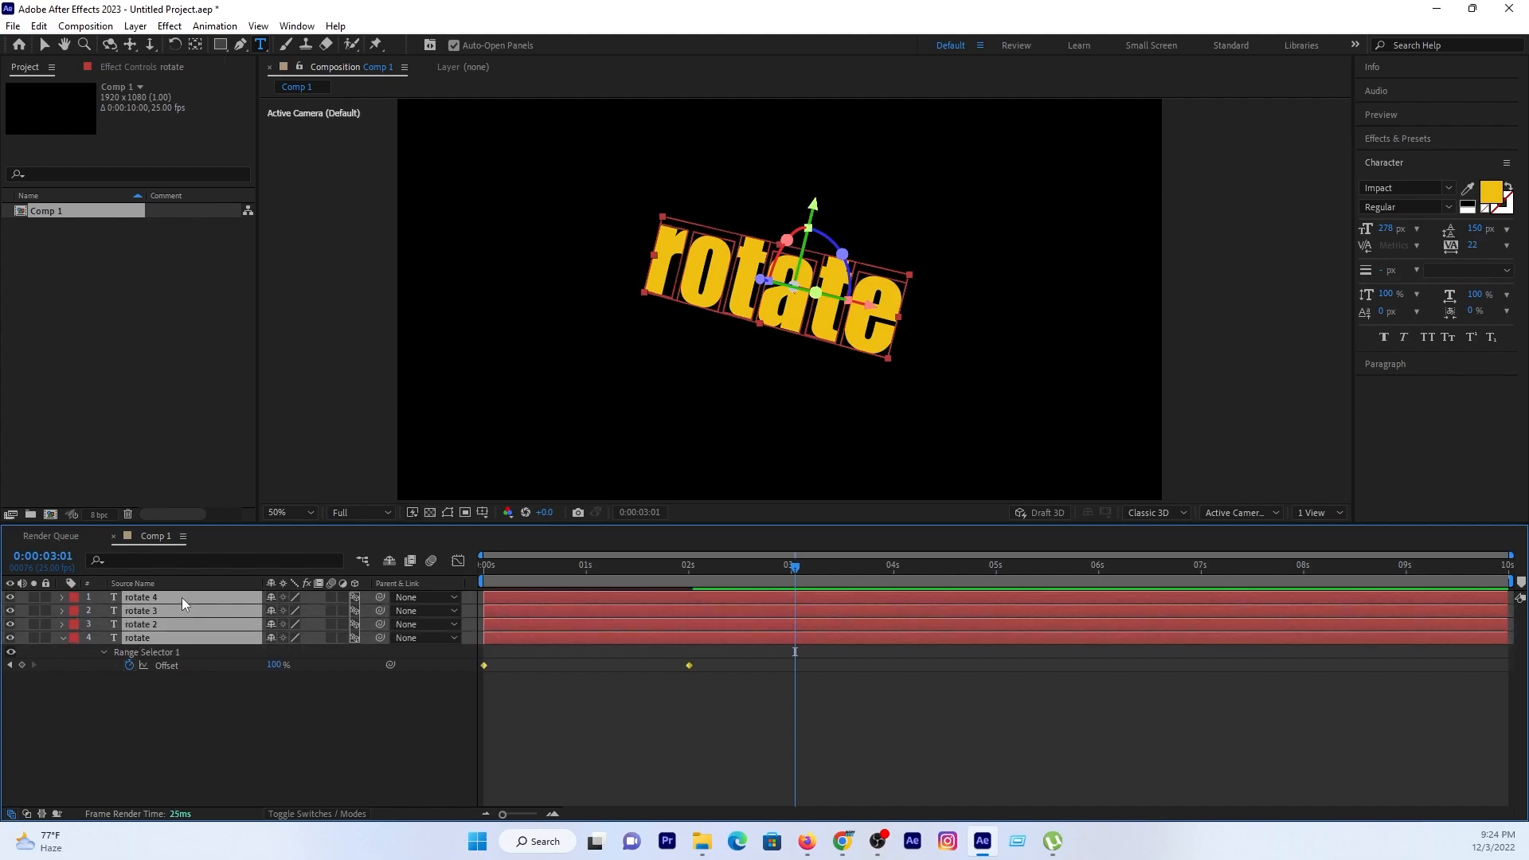
key(u)
key(u)
click(613, 728)
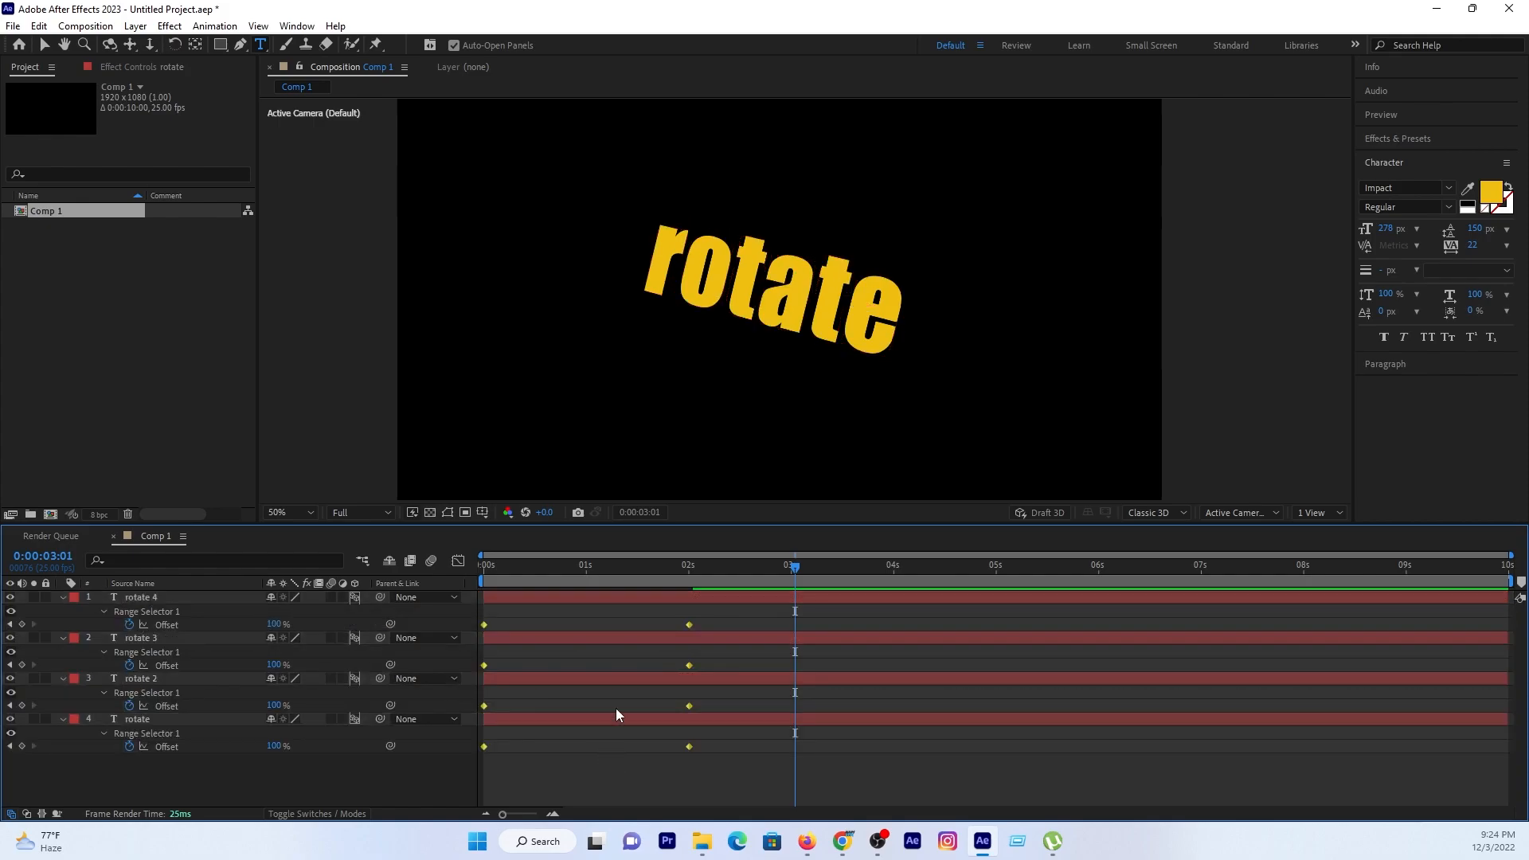
Step: Give the Offset keyframes at 2 seconds on all four rotate layers the Peach label
drag(719, 613, 670, 774)
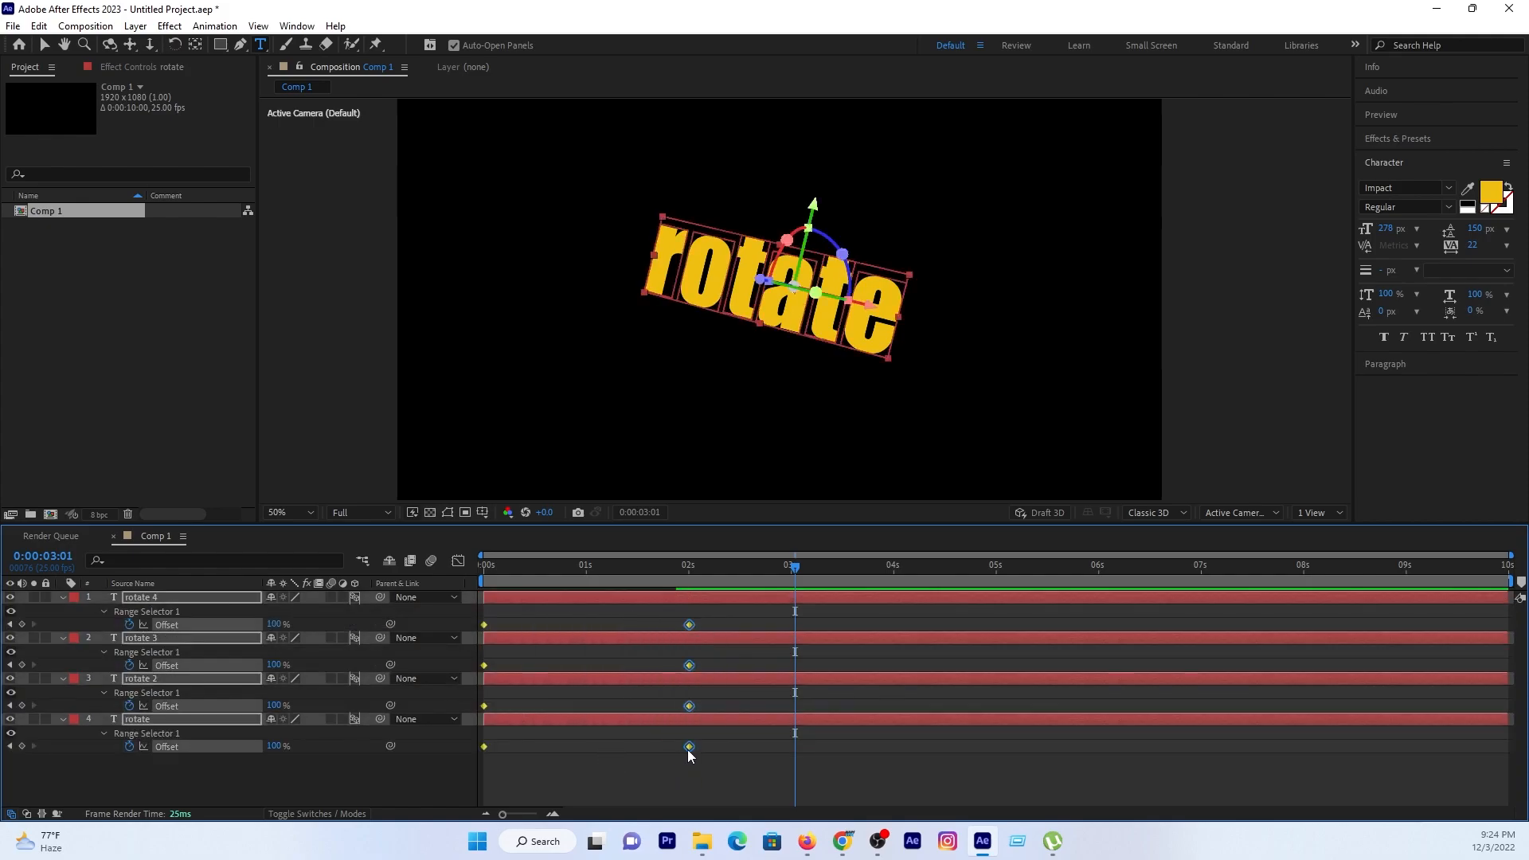
right_click(689, 624)
mouse_move(719, 443)
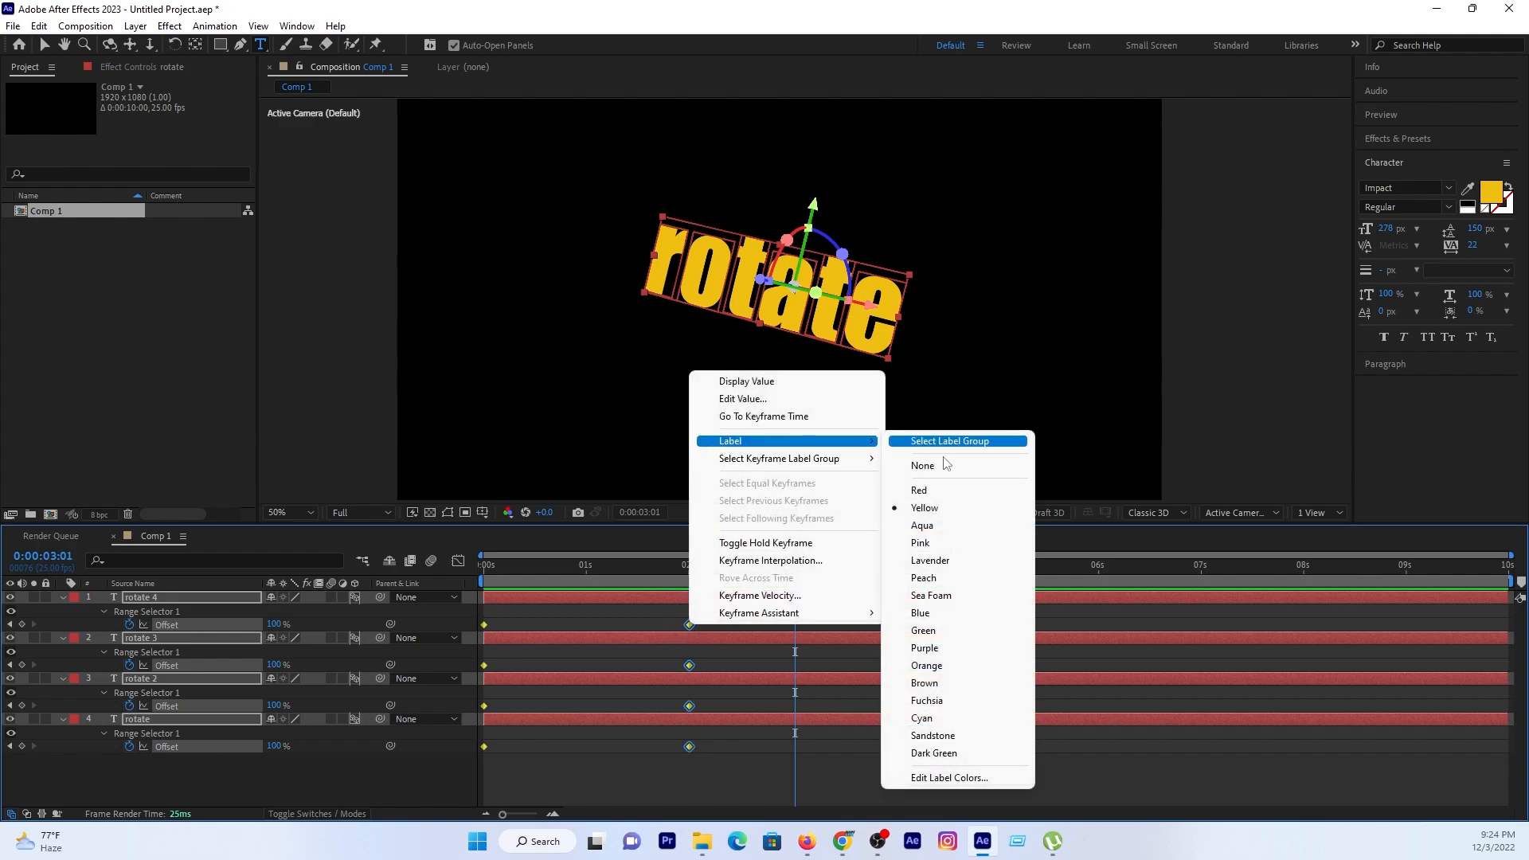
click(930, 582)
click(759, 781)
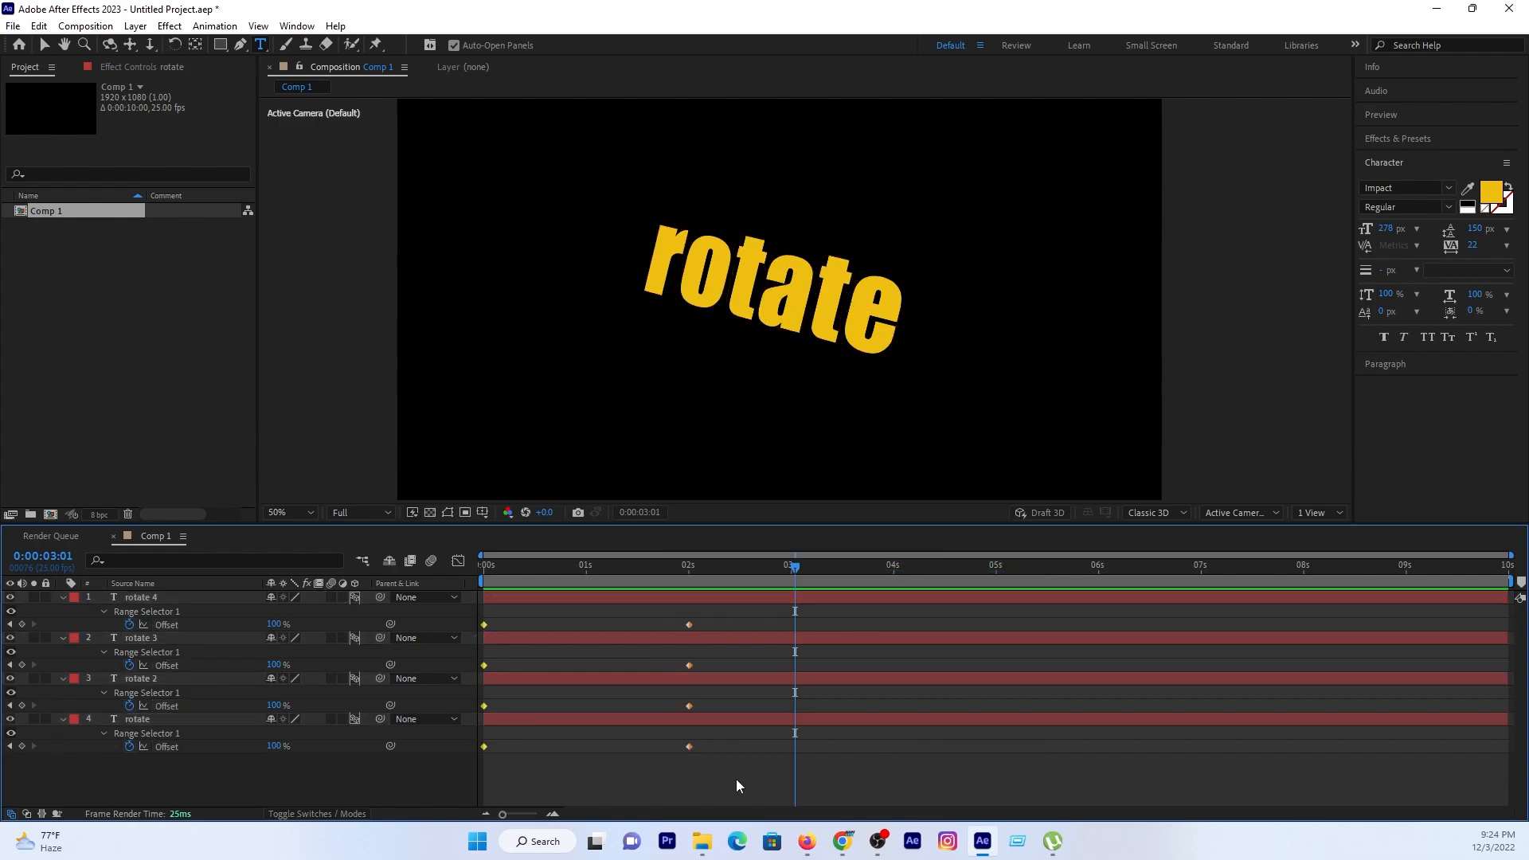
Step: Select the keyframe label group of rotate 4's Offset keyframe at 2 seconds on the selected layers only
drag(721, 607, 665, 758)
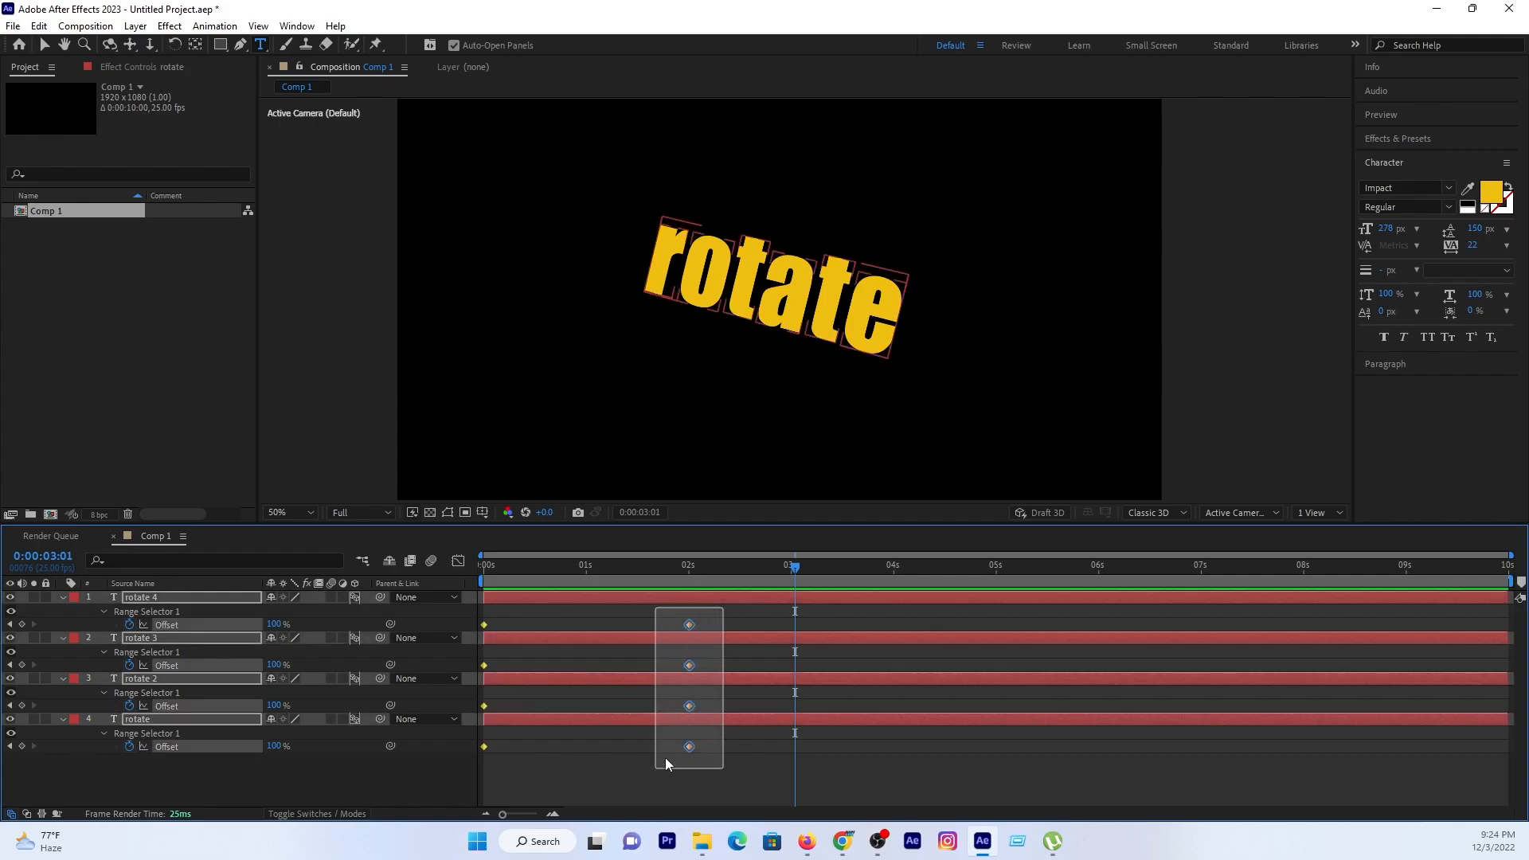
right_click(689, 625)
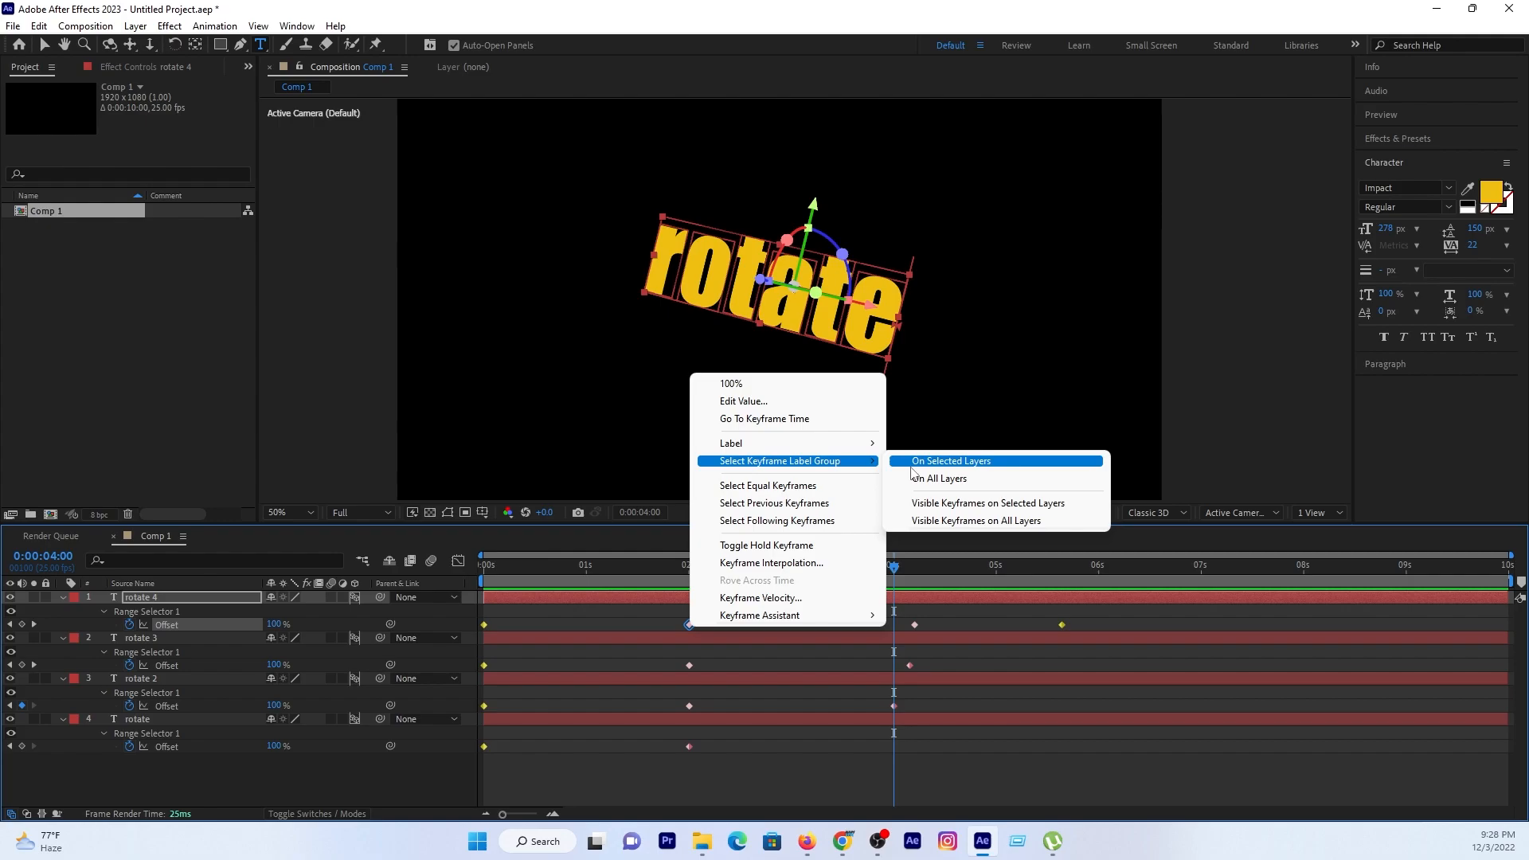
click(915, 463)
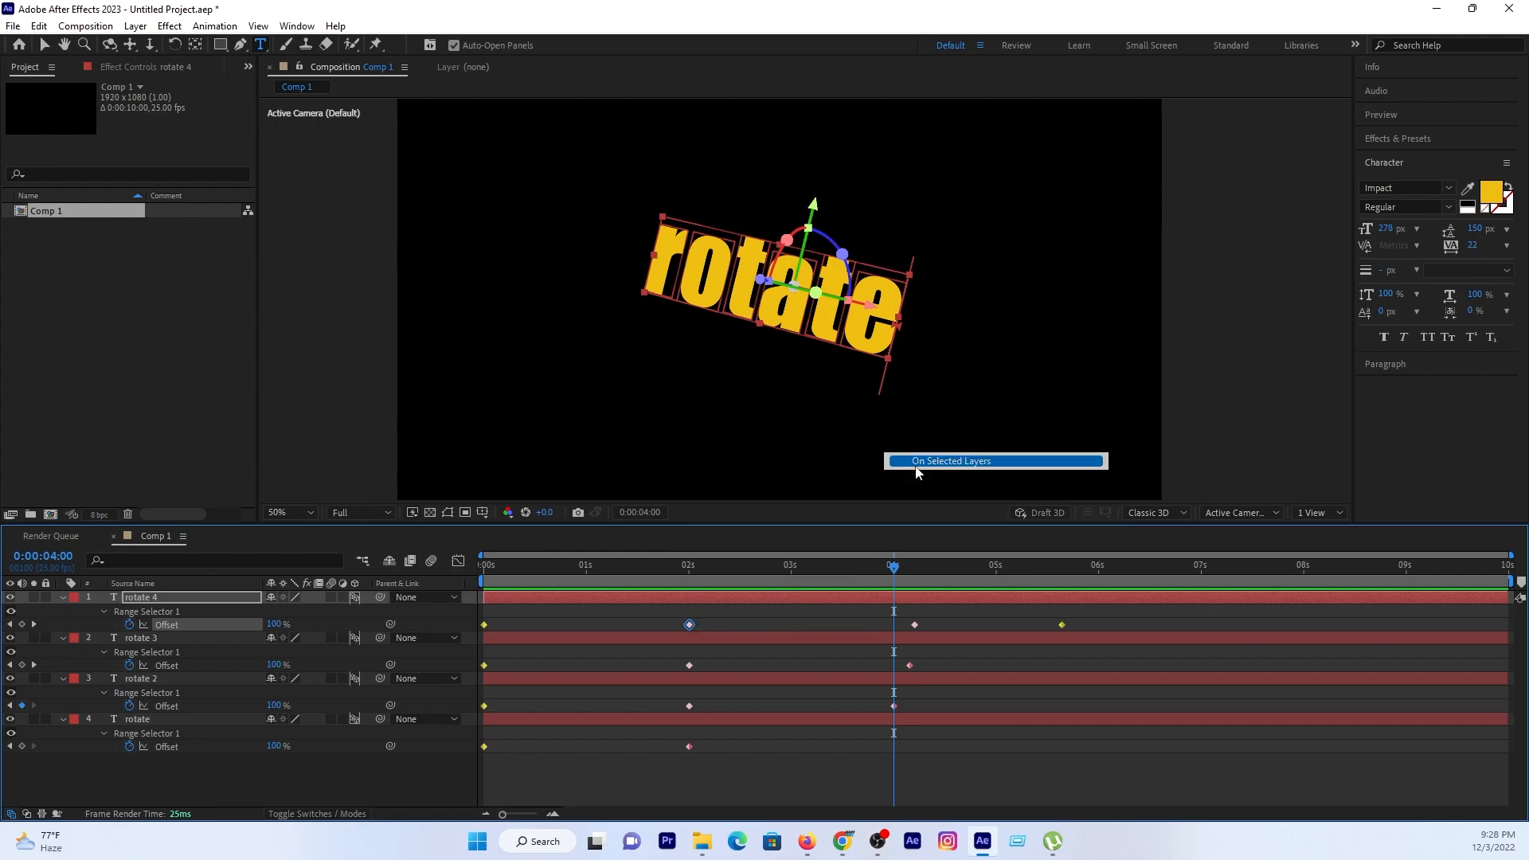
Step: Extend the selection to keyframes of the same label group on all layers
right_click(689, 624)
mouse_move(733, 465)
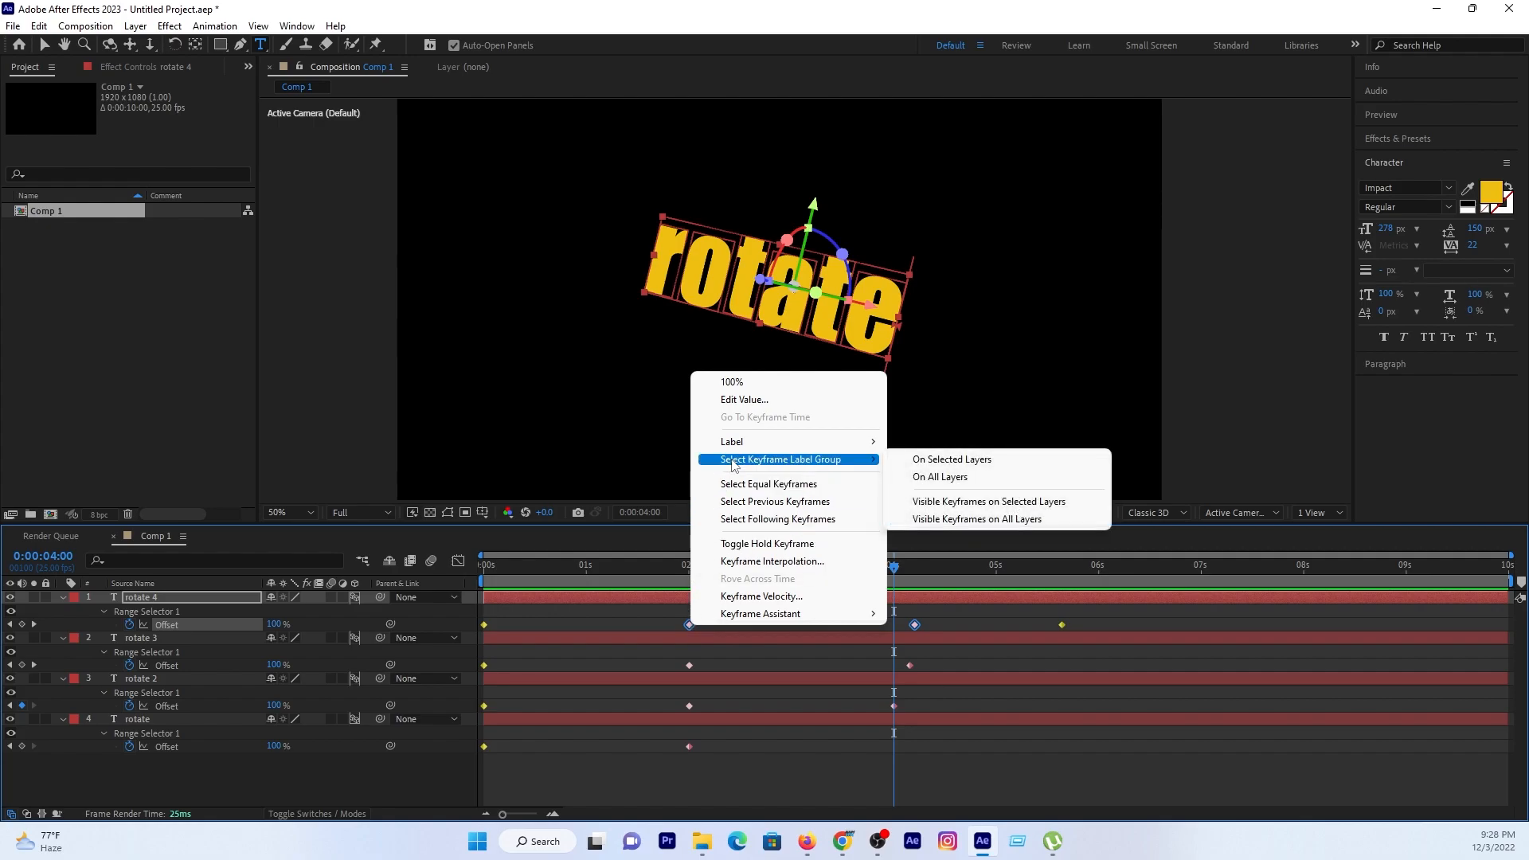
click(937, 480)
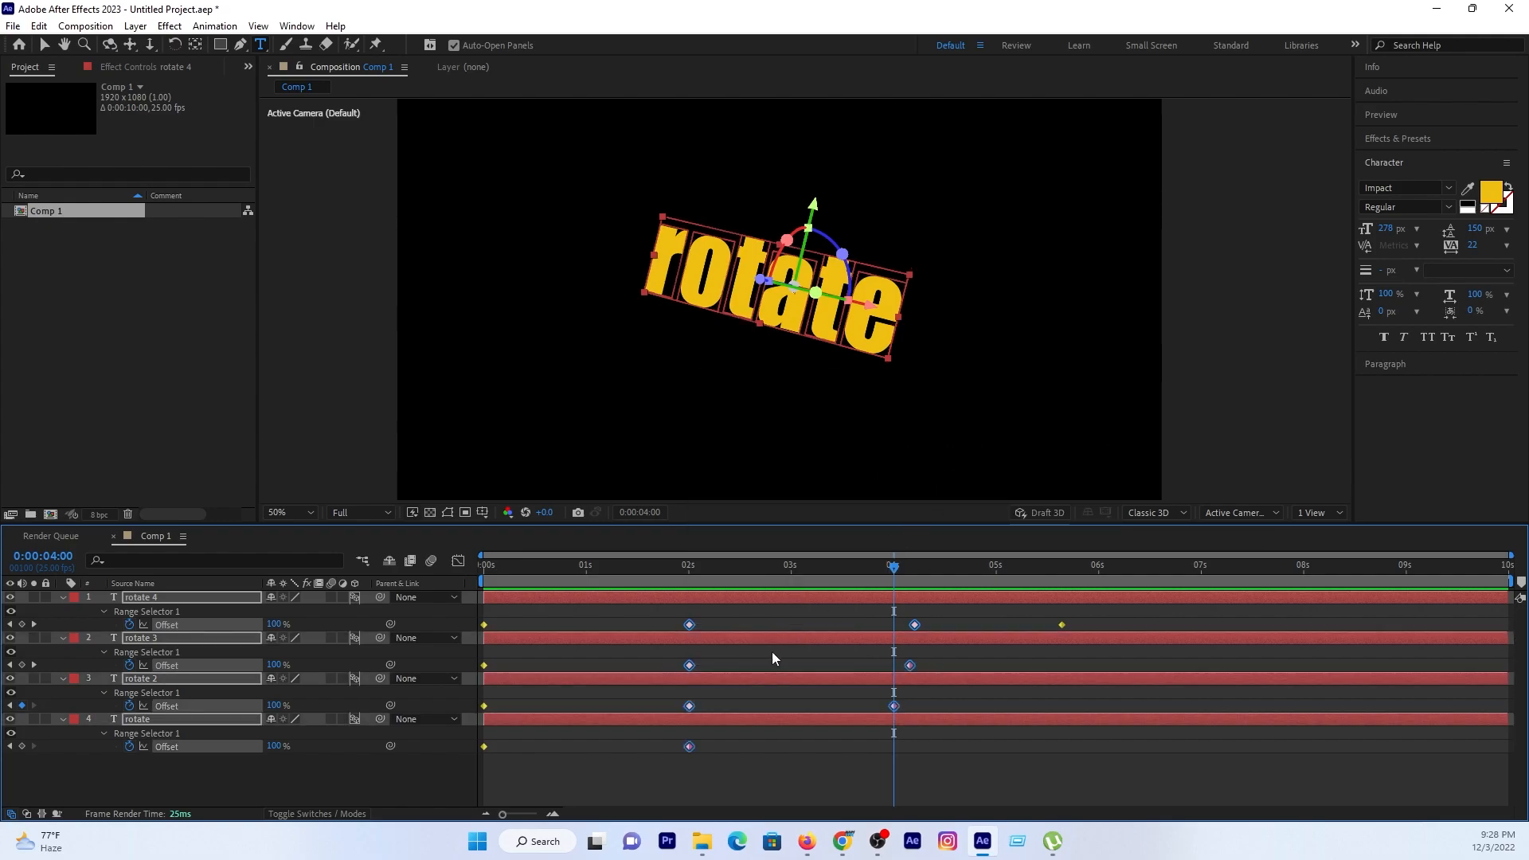
drag(665, 613, 914, 738)
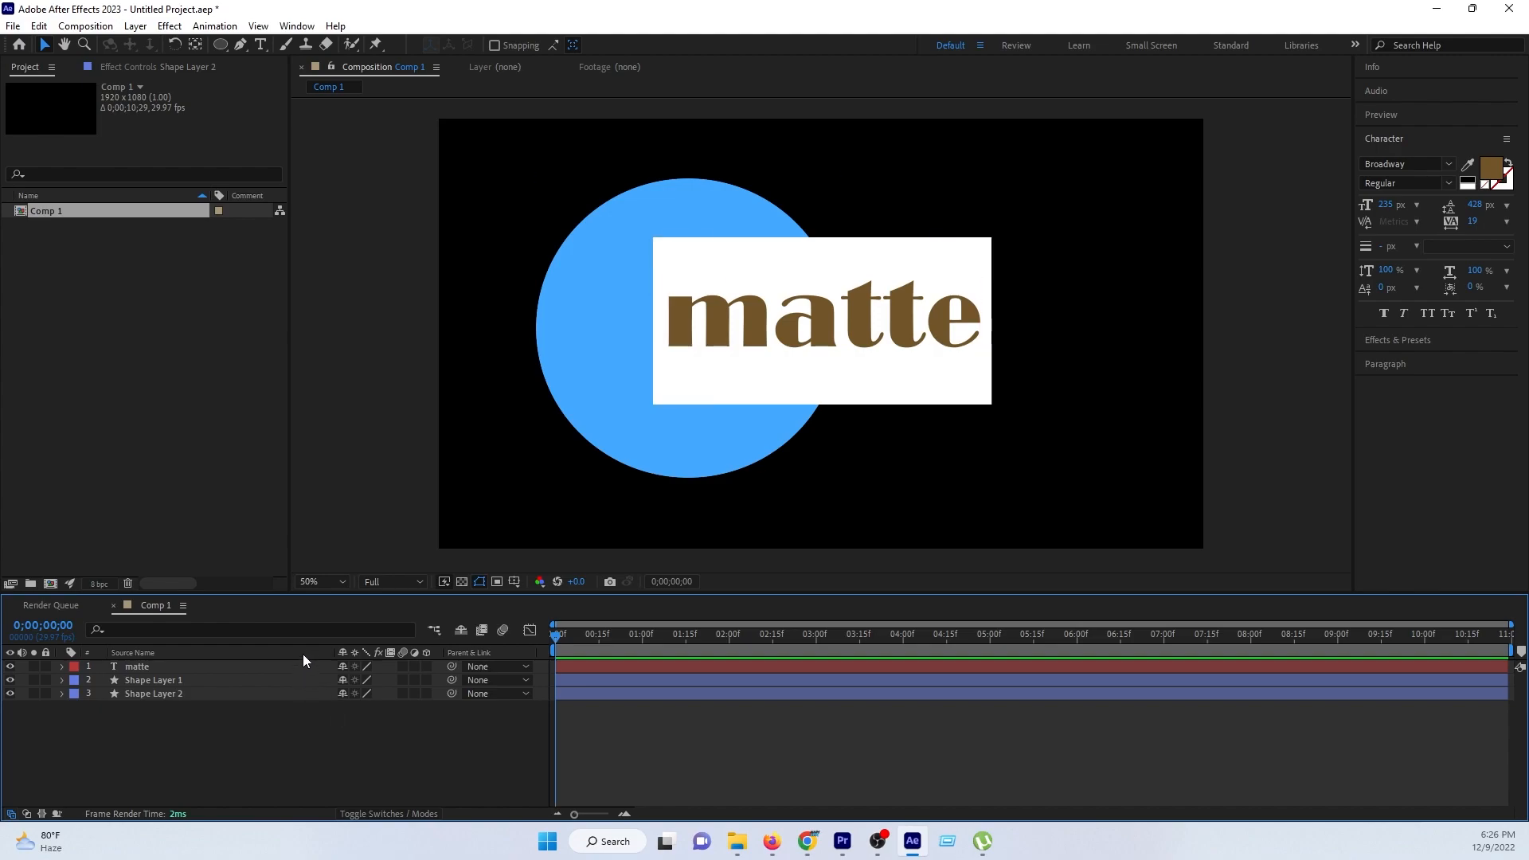
Step: Show the timeline's Mode and Track Matte columns and view the matte source options of the matte text layer
key(F4)
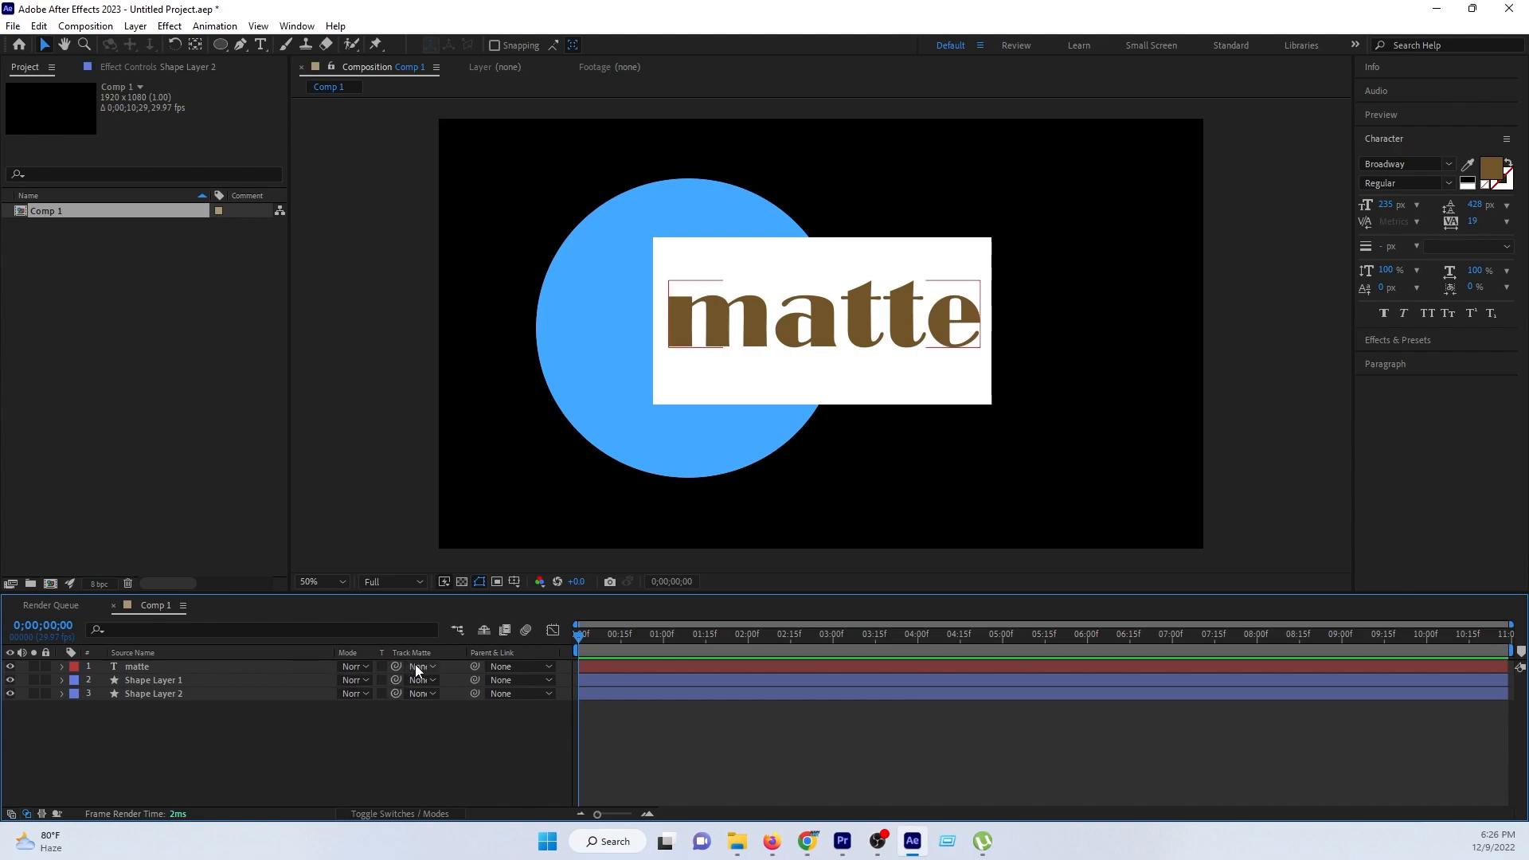
click(415, 666)
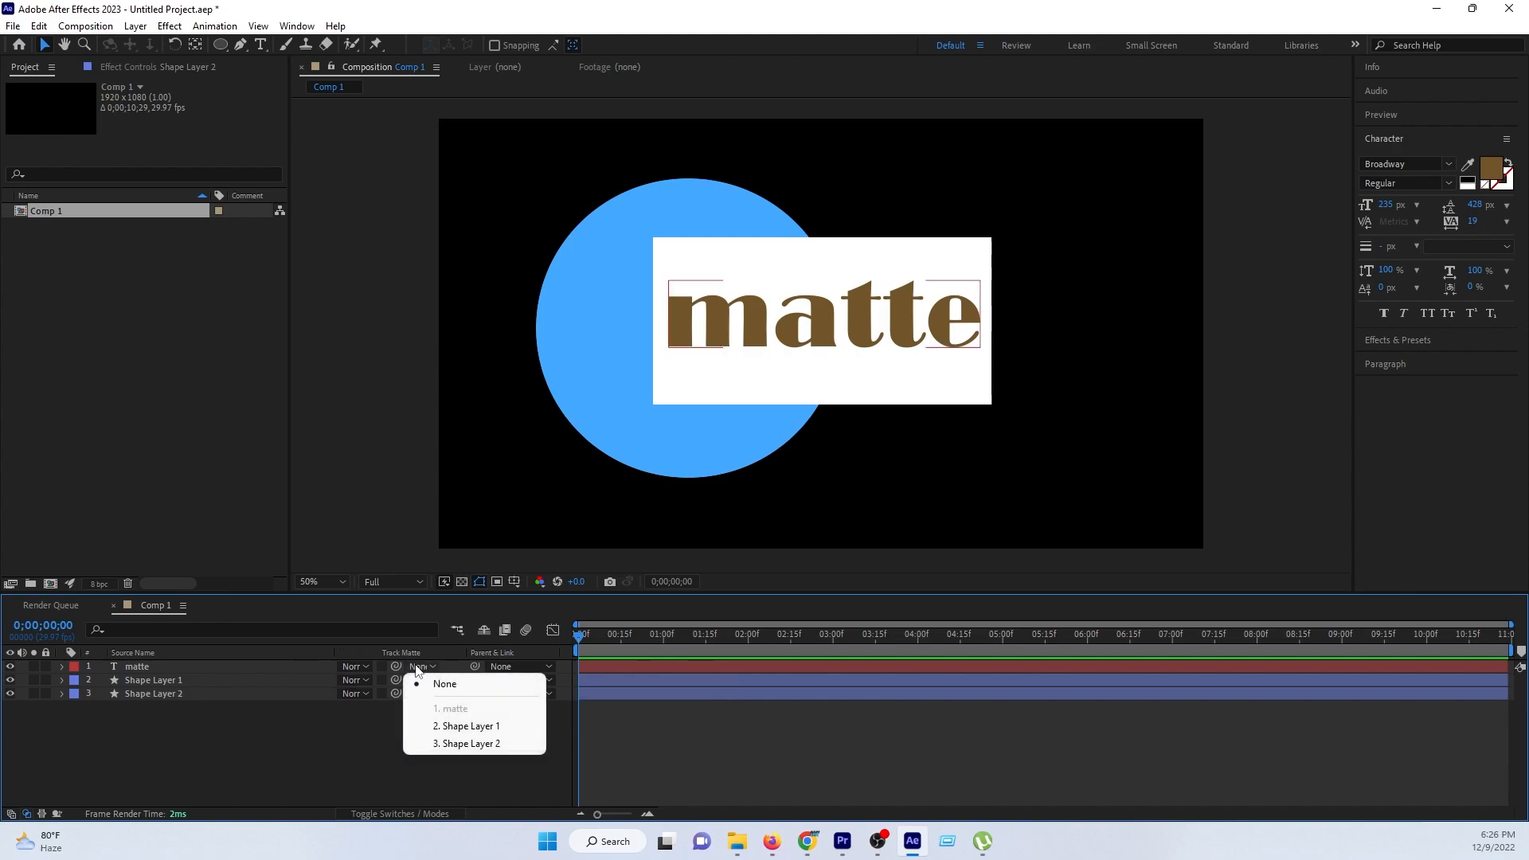
click(382, 733)
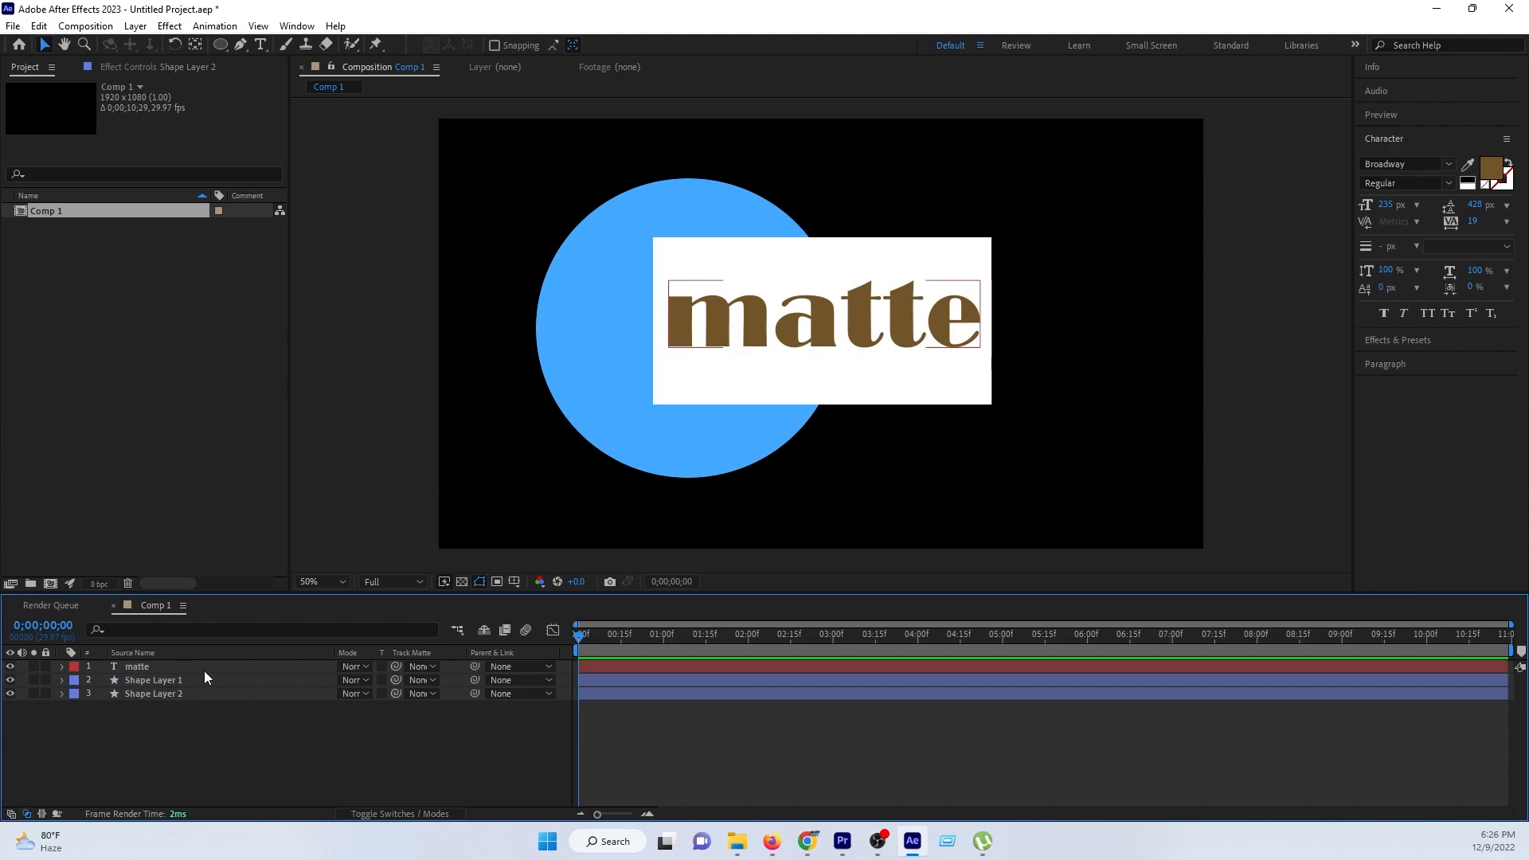
click(280, 680)
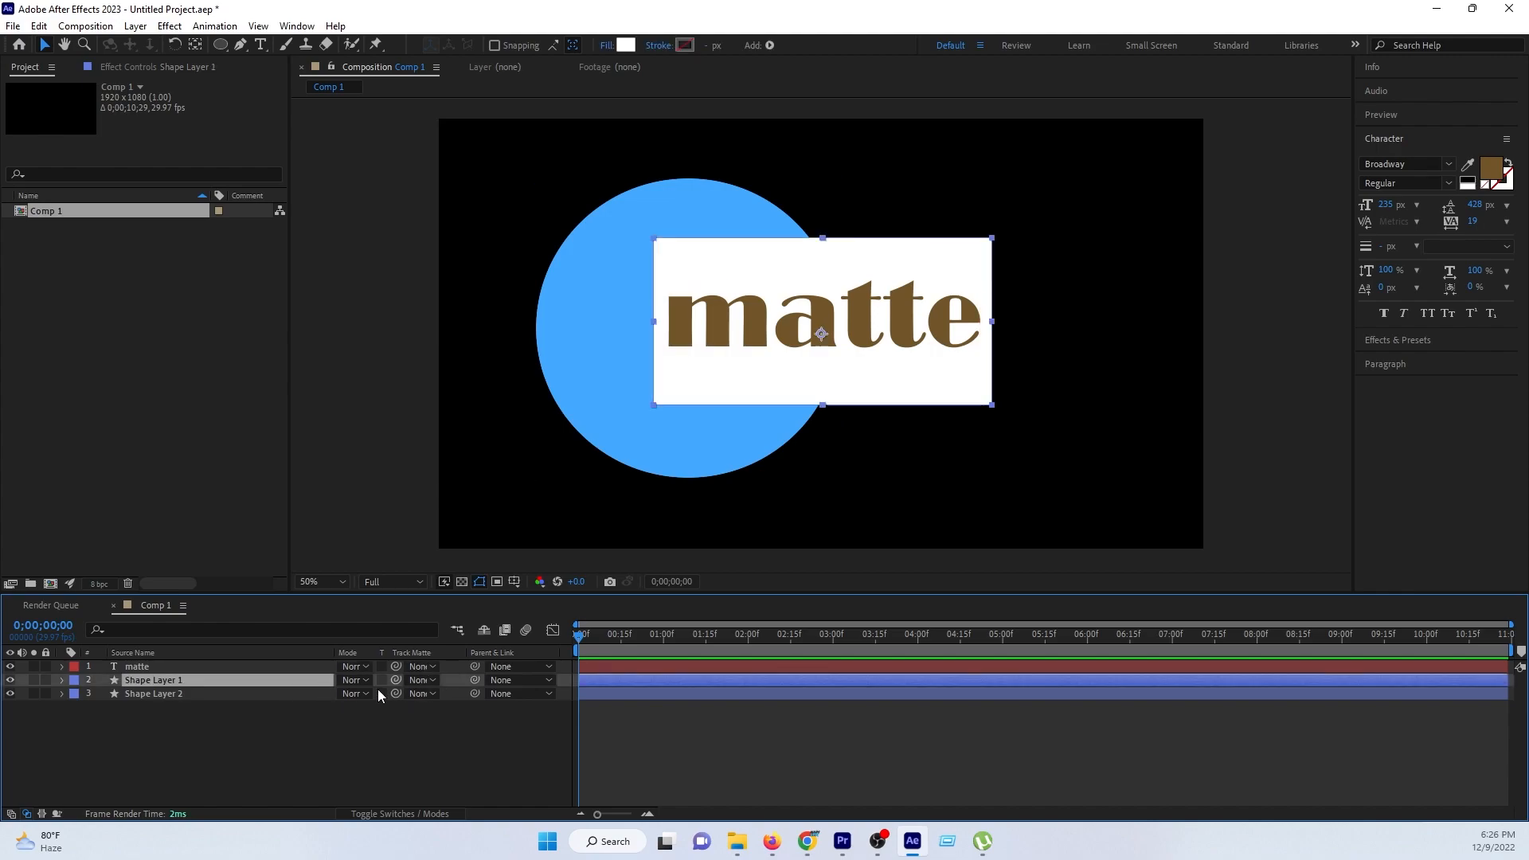
click(296, 729)
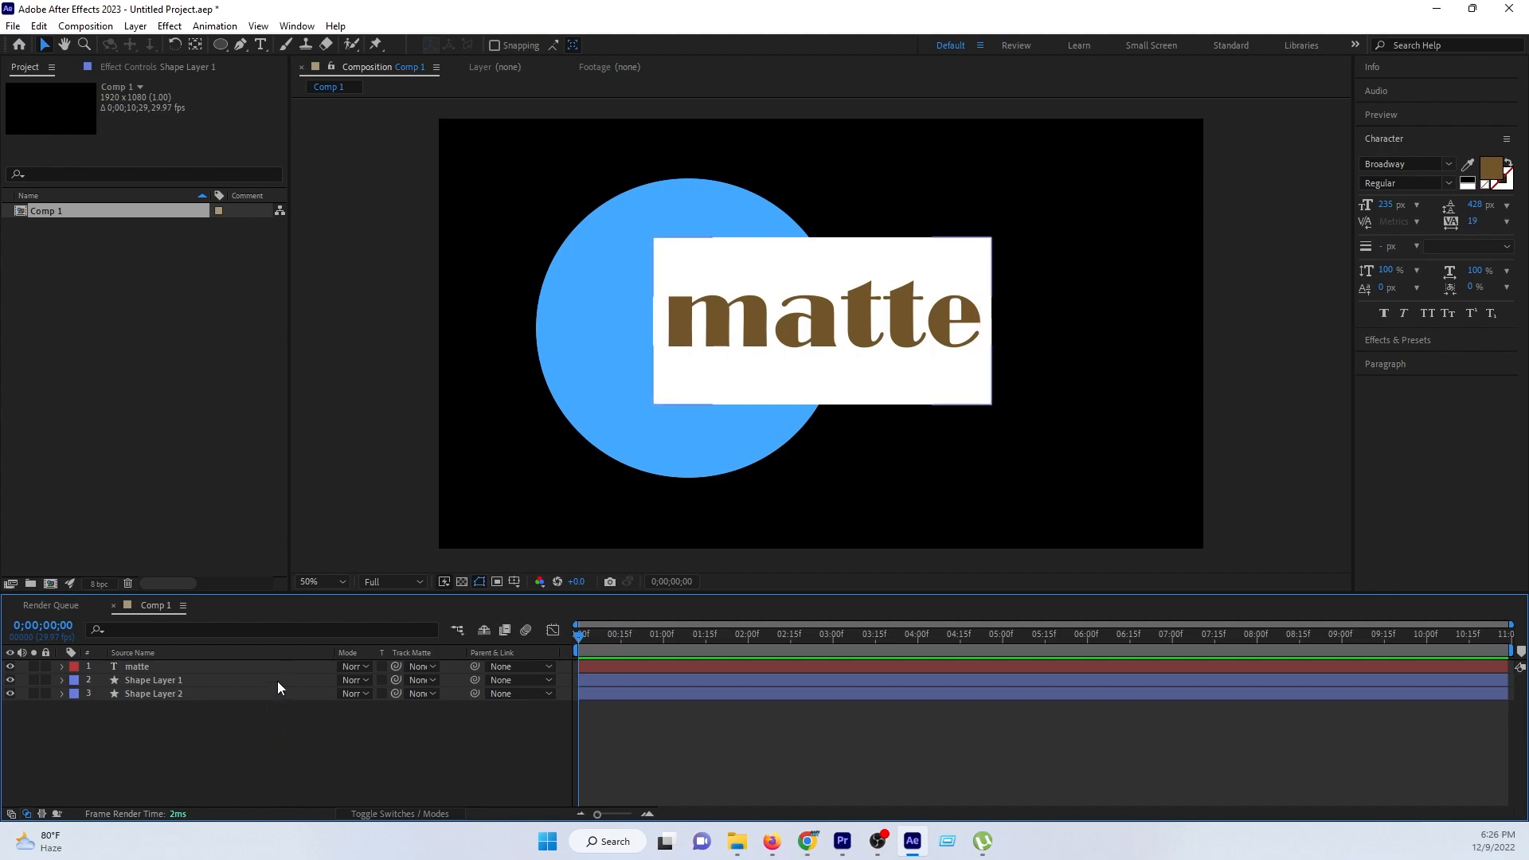
Step: Move the matte text layer directly below Shape Layer 1 and select Shape Layer 1
click(209, 670)
drag(266, 670, 270, 690)
click(185, 666)
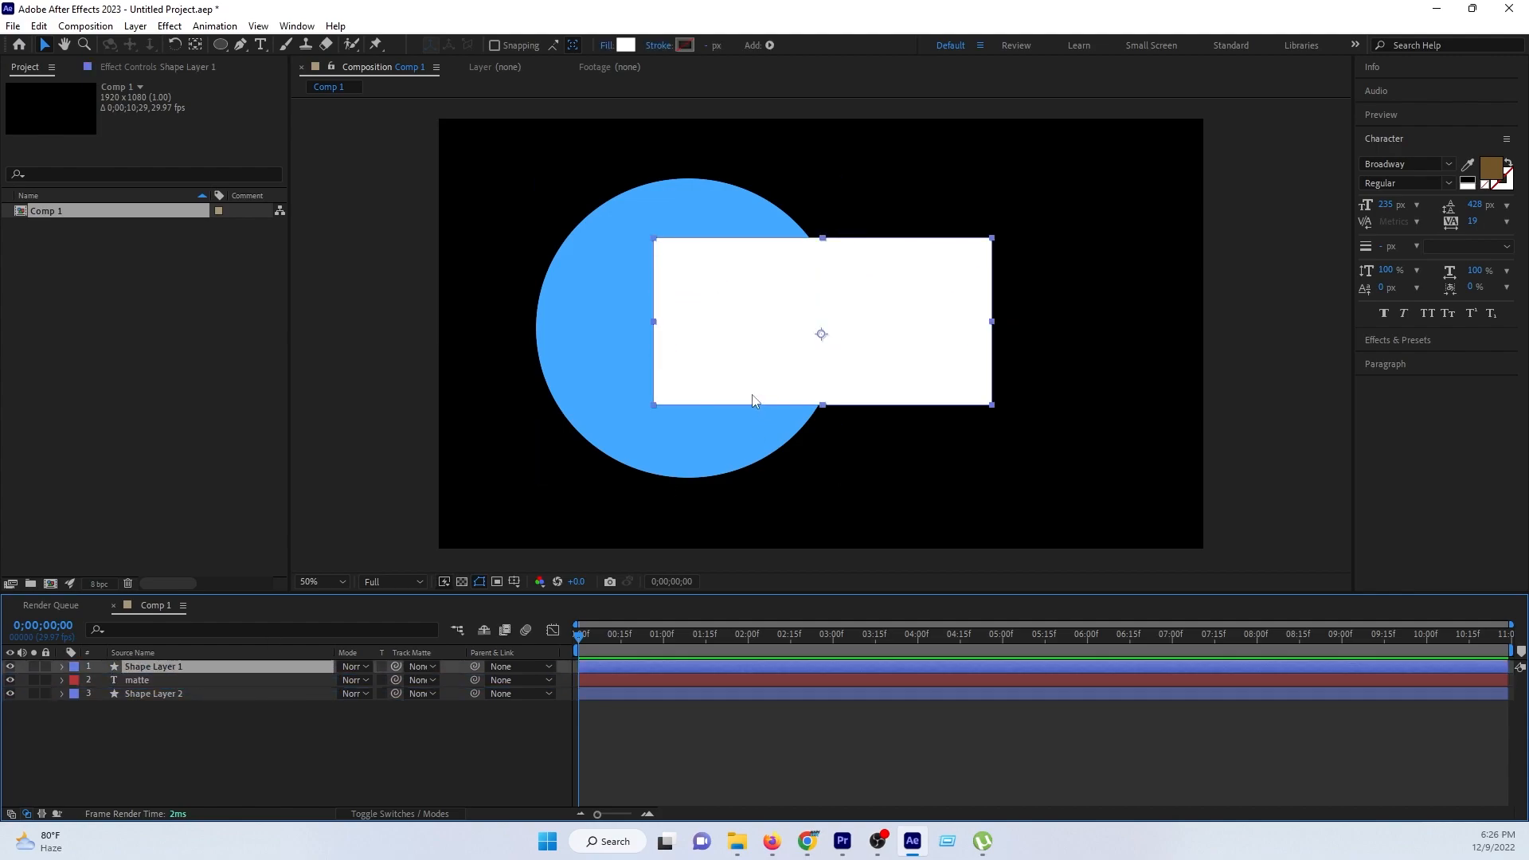
Step: Set Shape Layer 1 as the track matte of the matte text layer
click(294, 680)
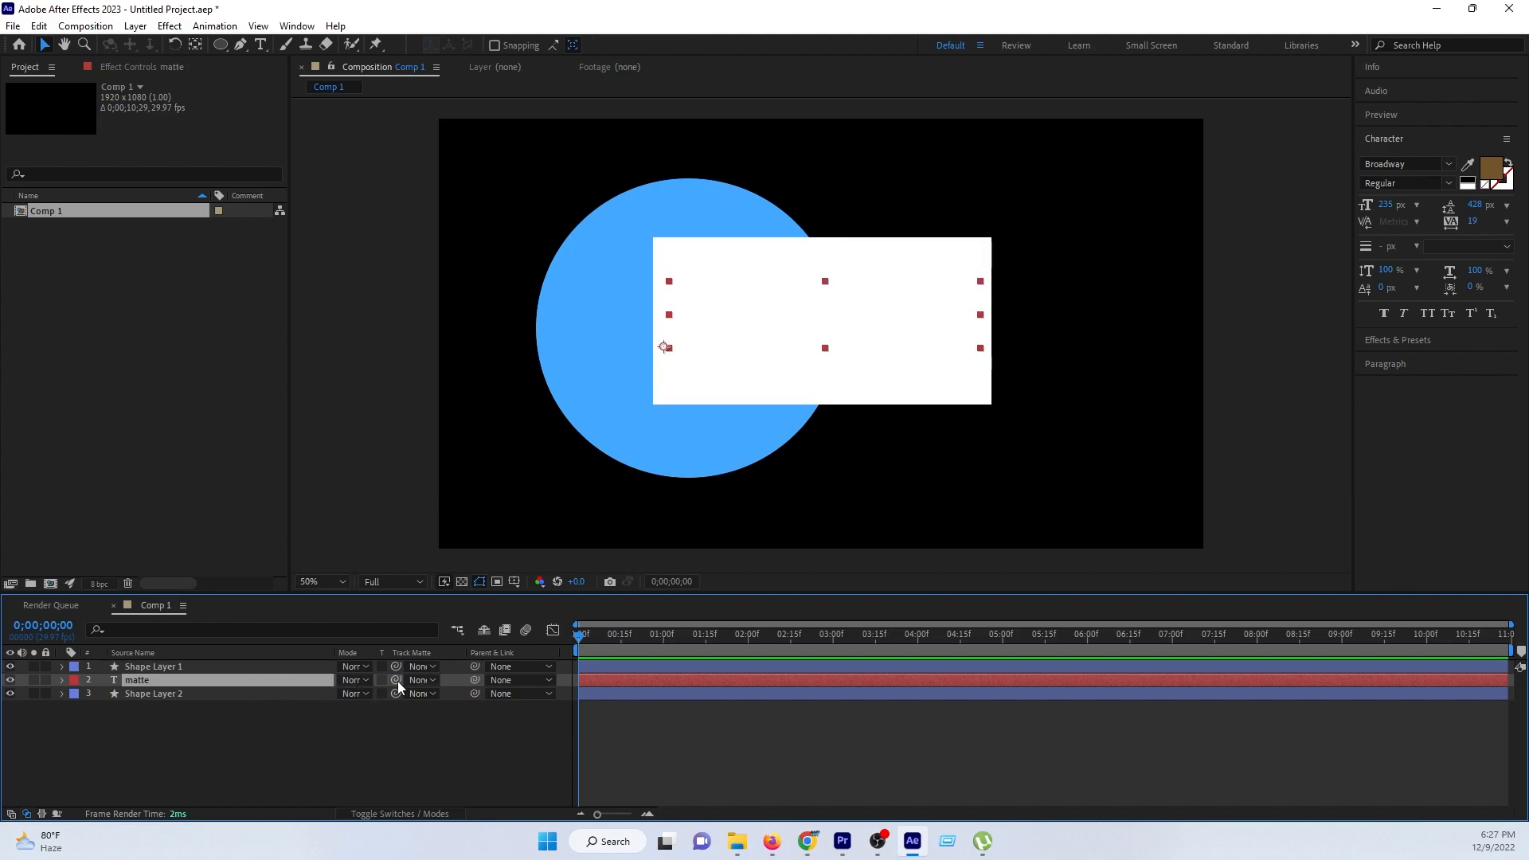
click(418, 681)
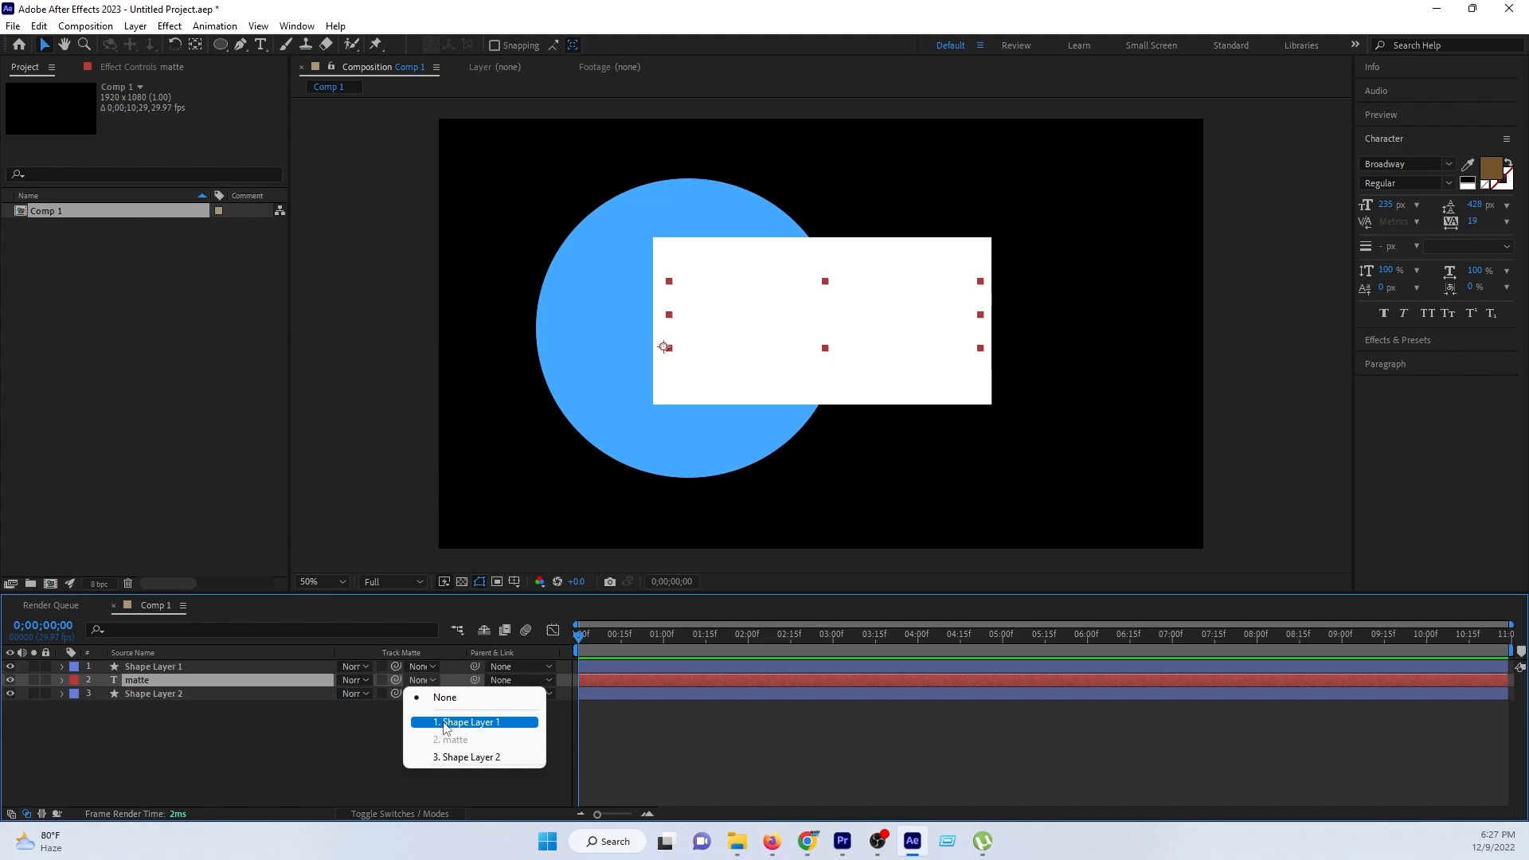
click(303, 683)
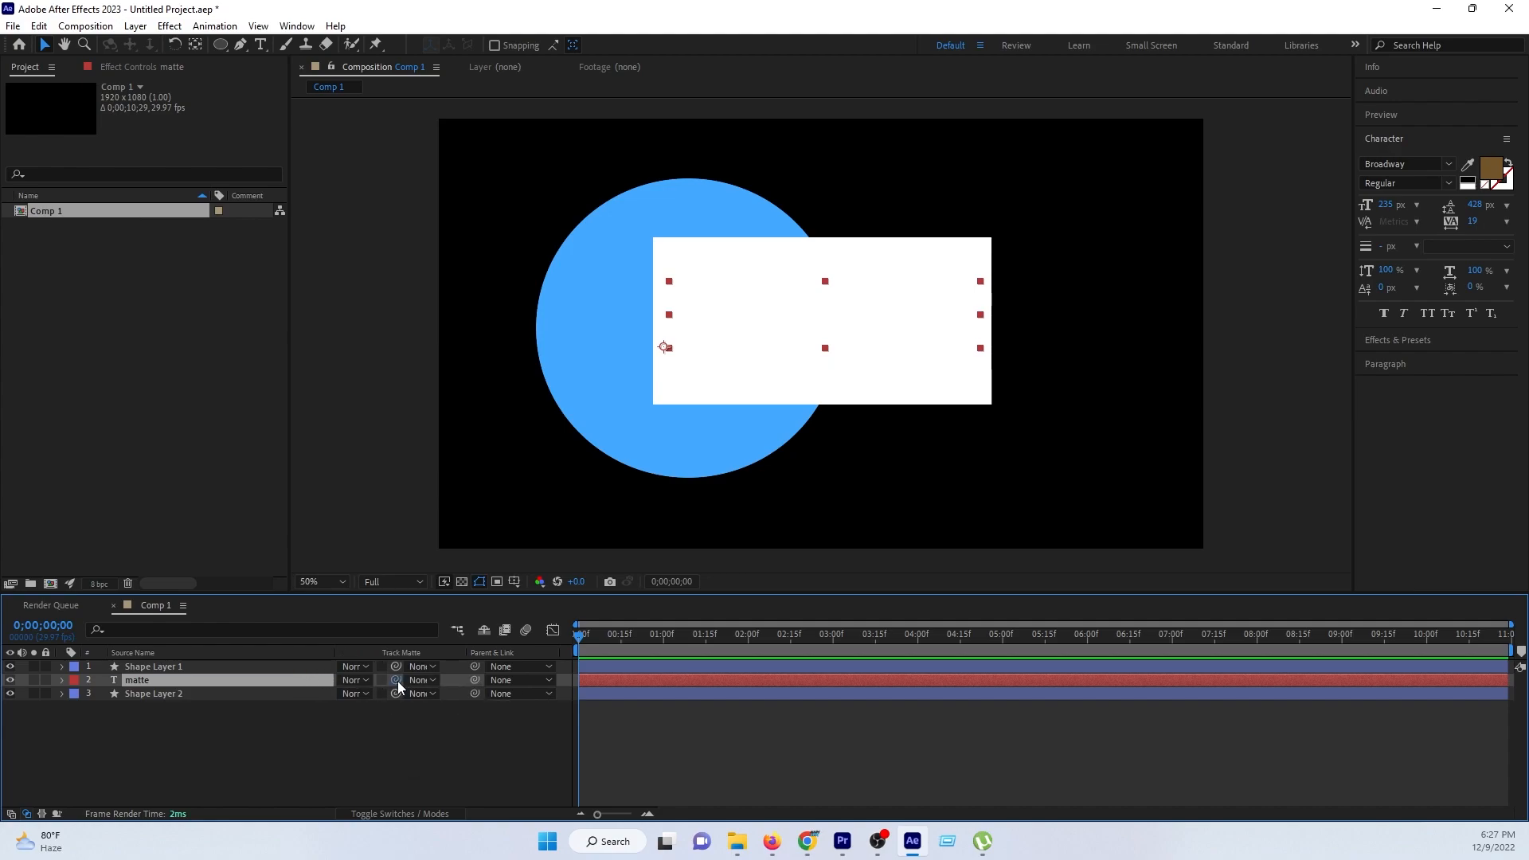
drag(396, 680, 166, 667)
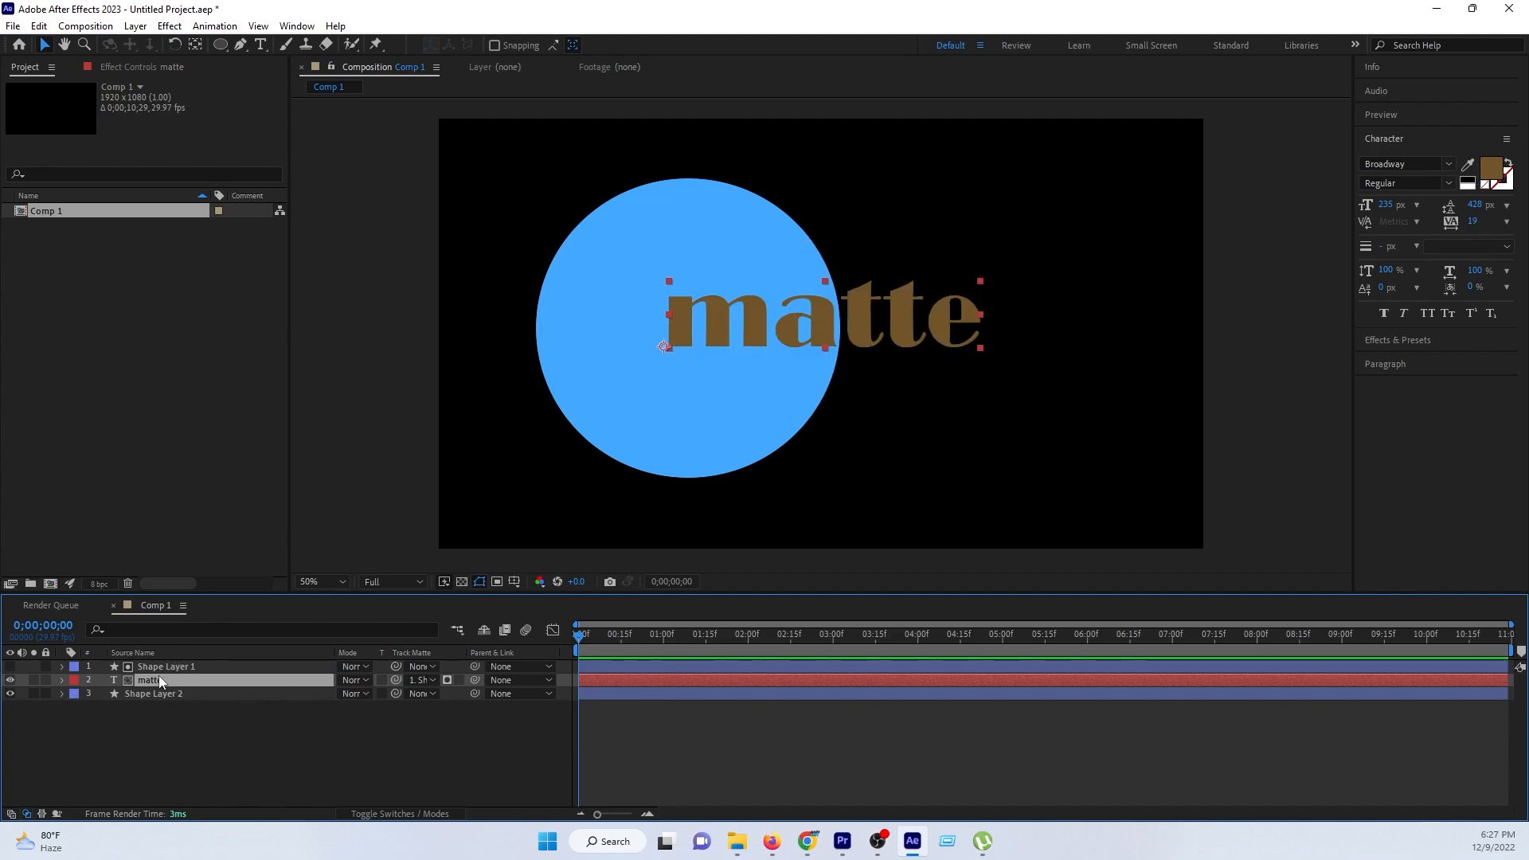
Step: Try the luma and inverted options of the matte text layer's track matte, then restore the non-inverted alpha matte
click(447, 680)
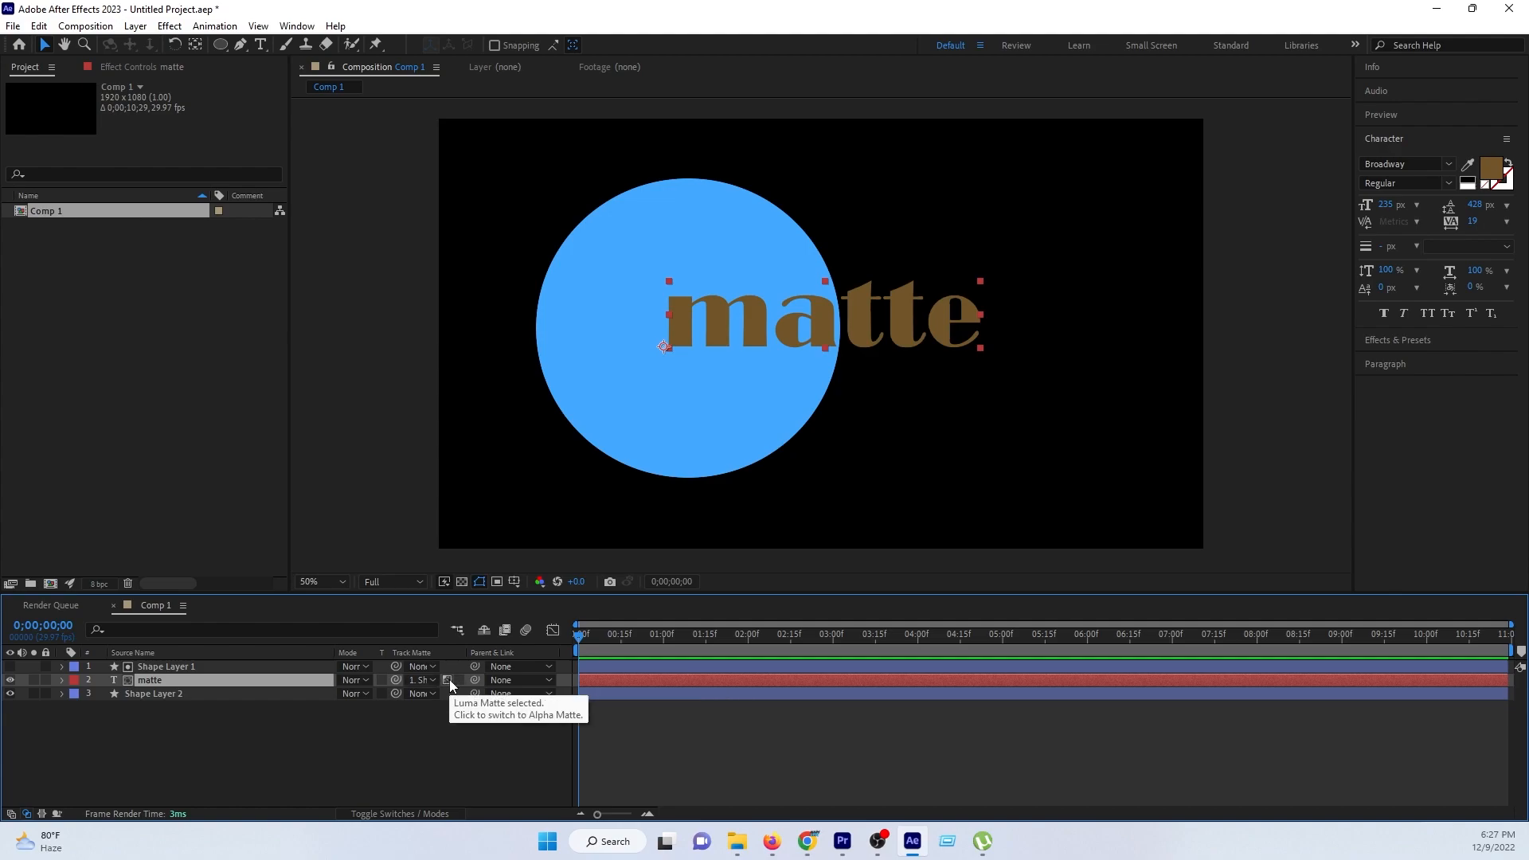
click(449, 680)
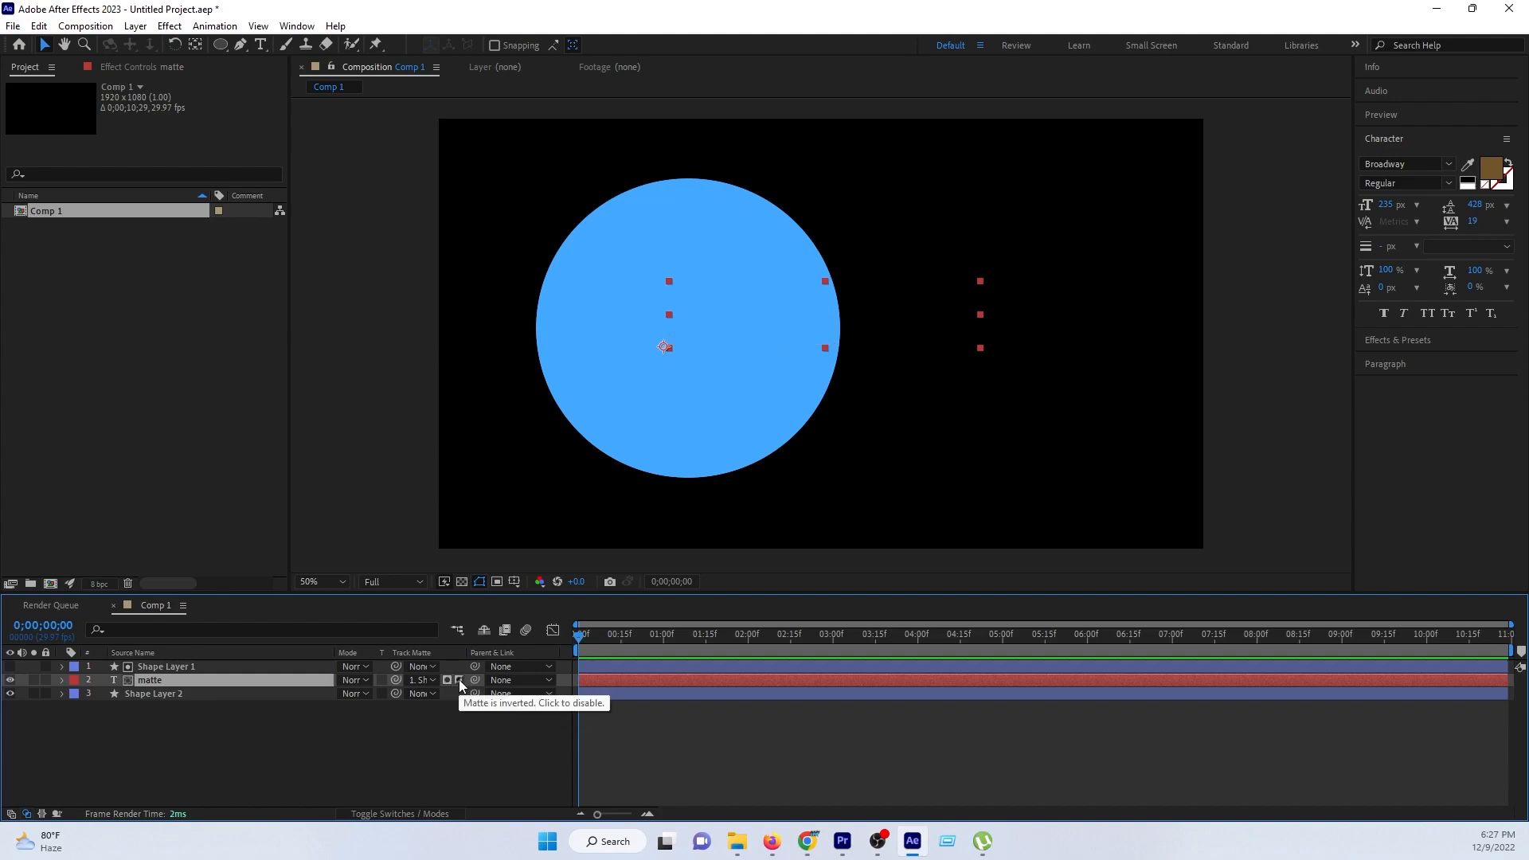
click(459, 680)
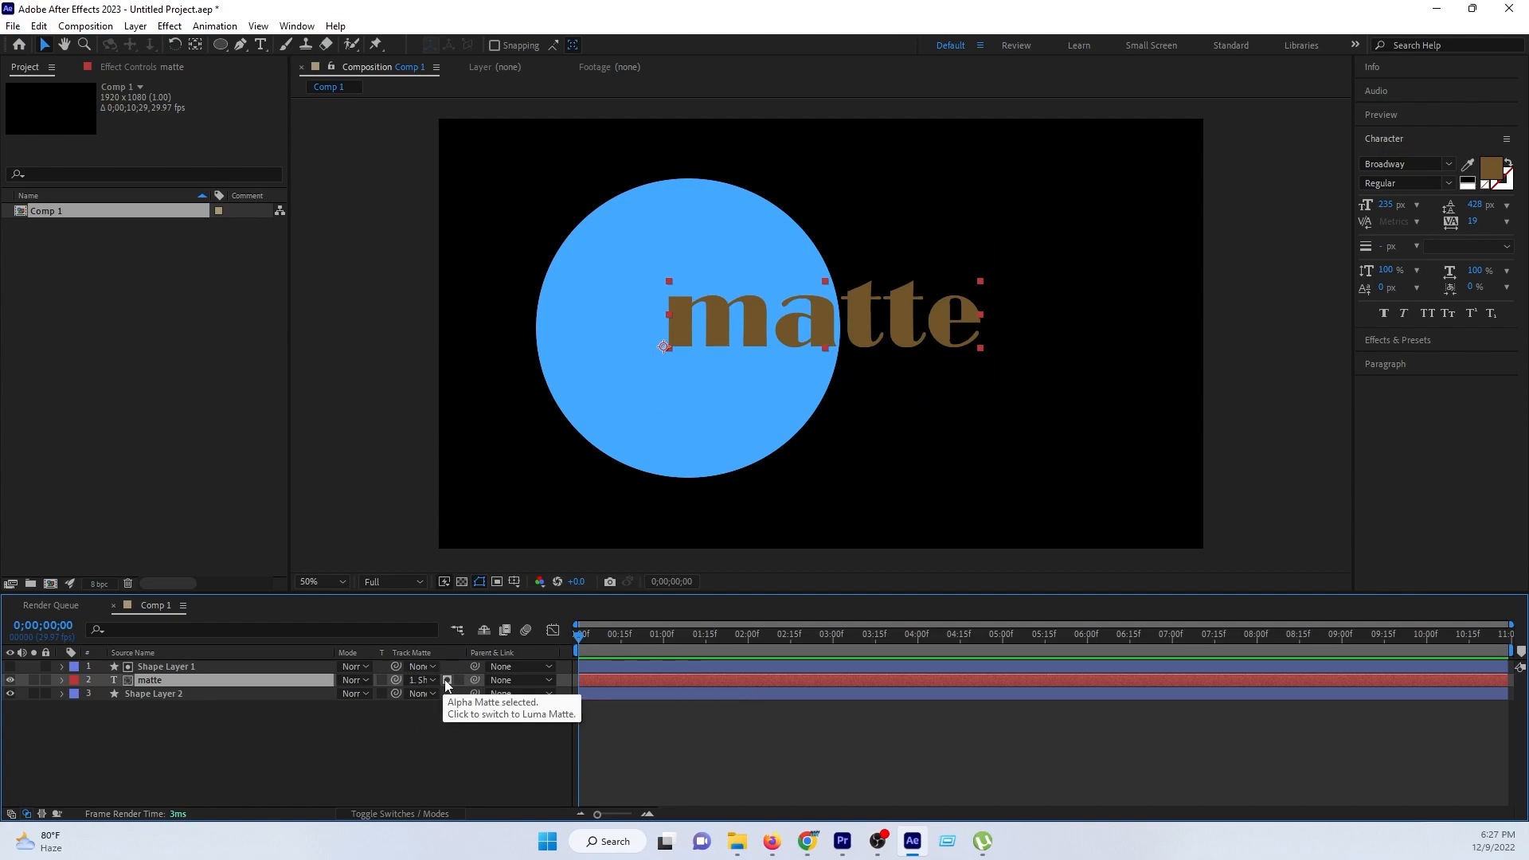
click(448, 680)
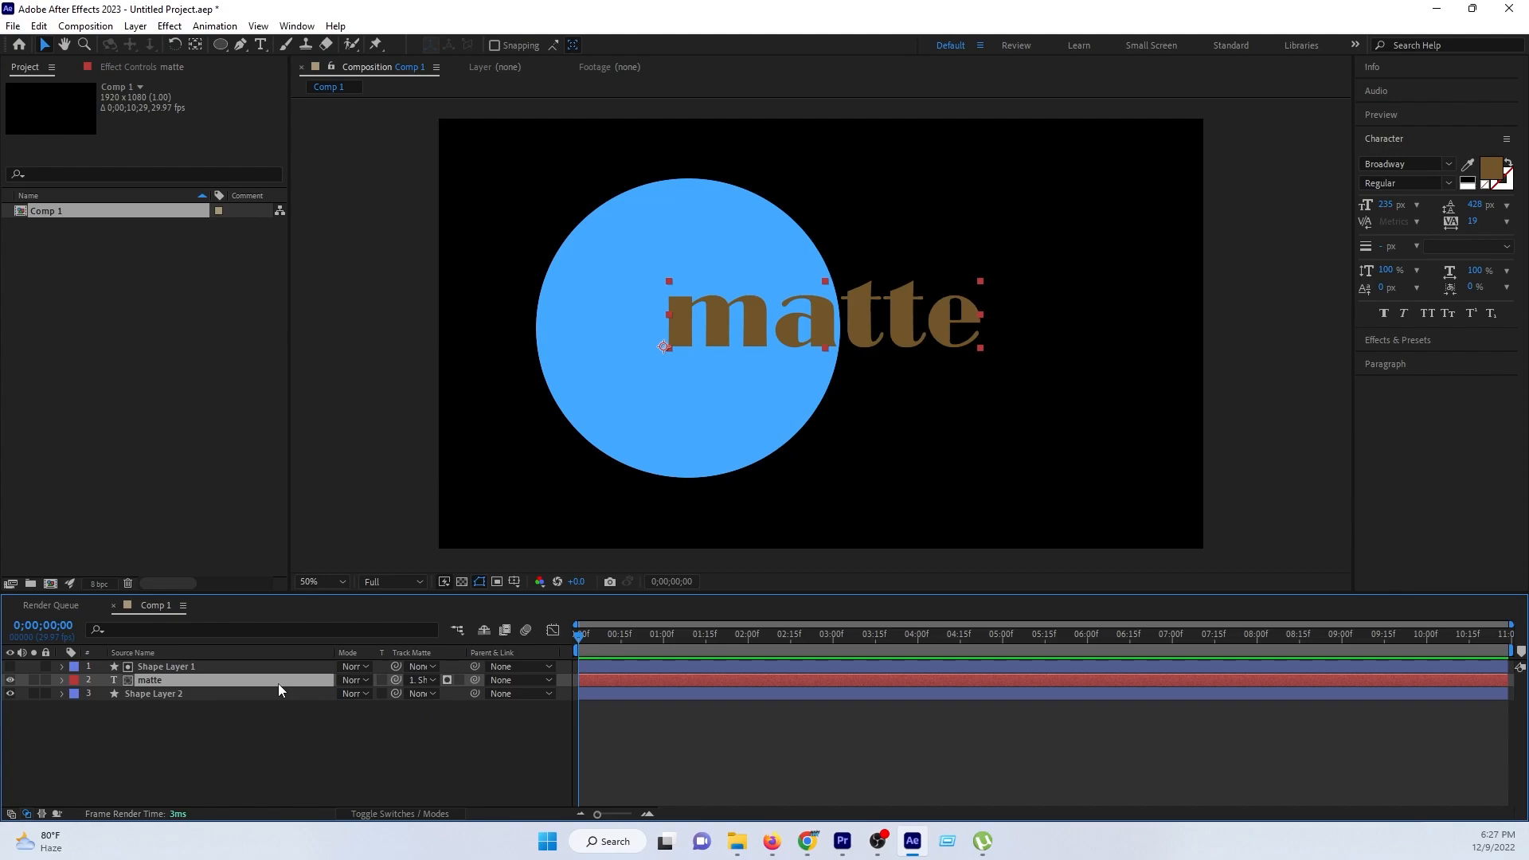
Step: Move the matte text layer below Shape Layer 2 and view its track matte source options
drag(202, 680, 204, 718)
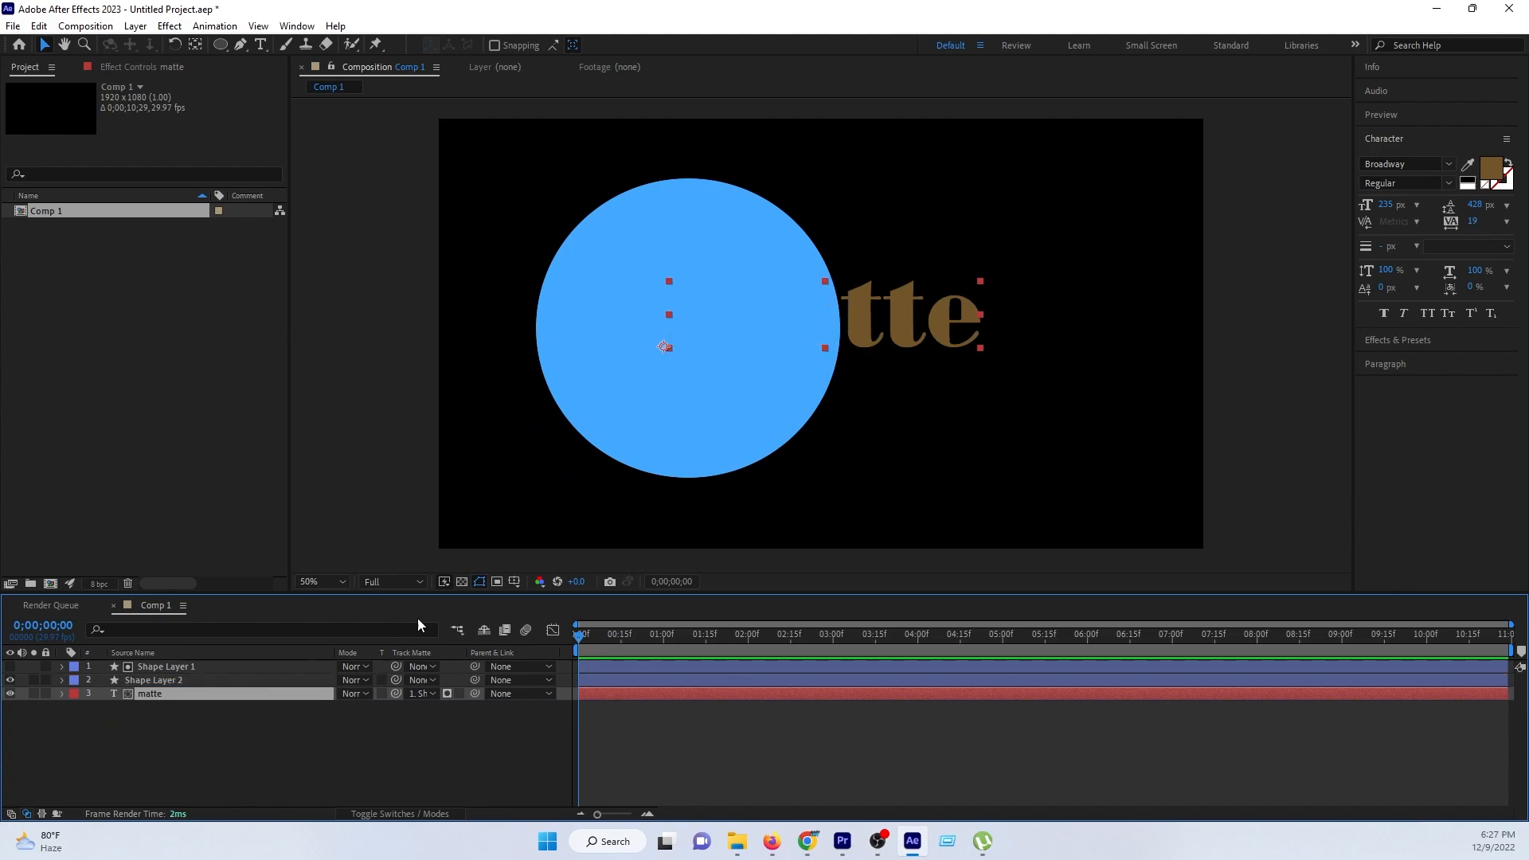
click(413, 694)
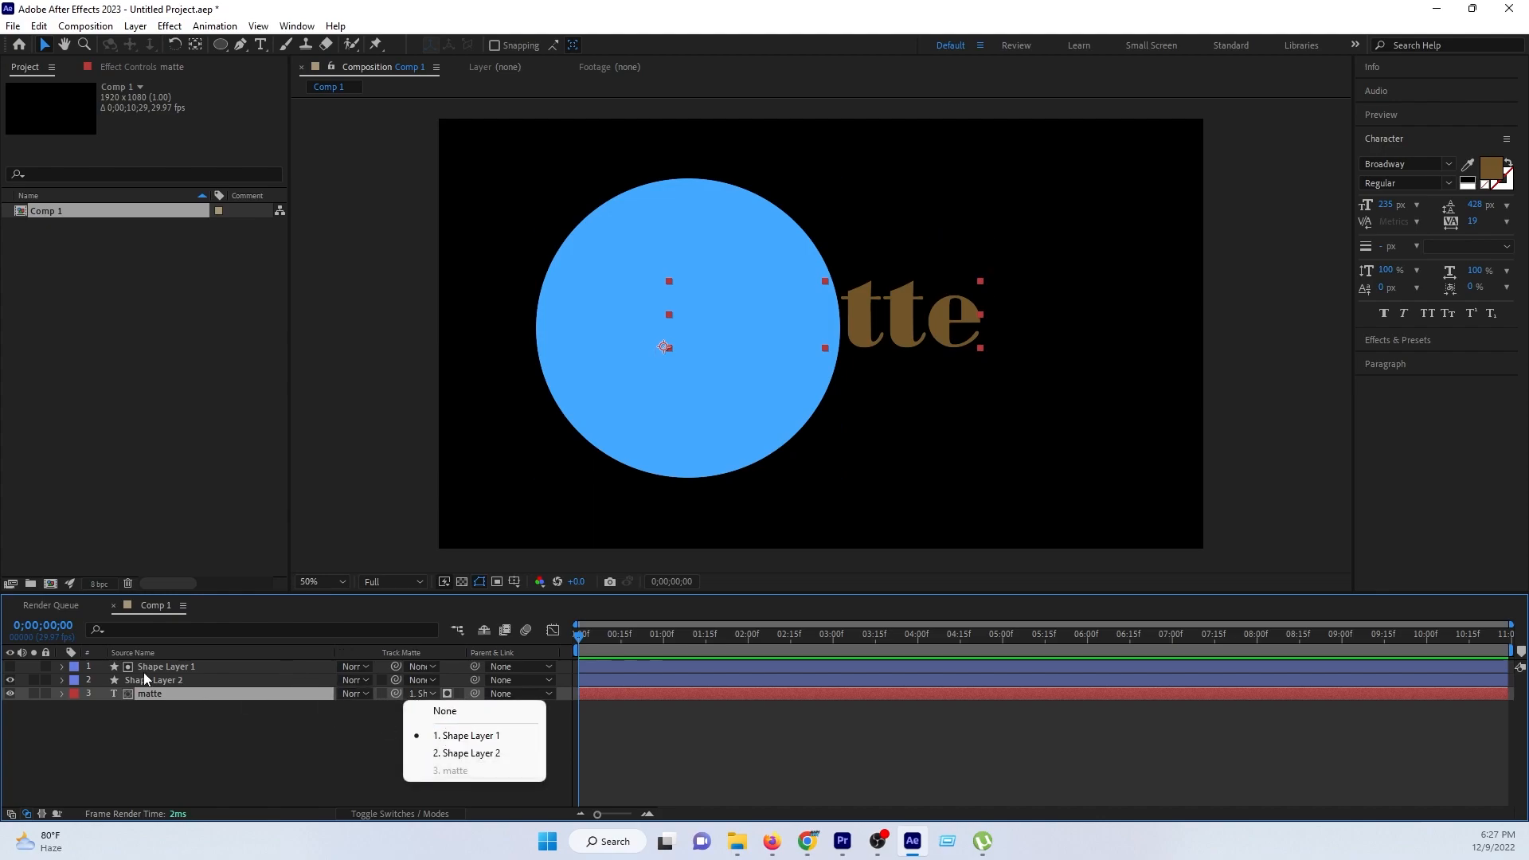
click(189, 696)
Step: Move Shape Layer 2's blue circle toward the composition's lower-left edge, clear of the text, and select the matte text layer
click(183, 681)
drag(710, 379, 481, 424)
click(216, 693)
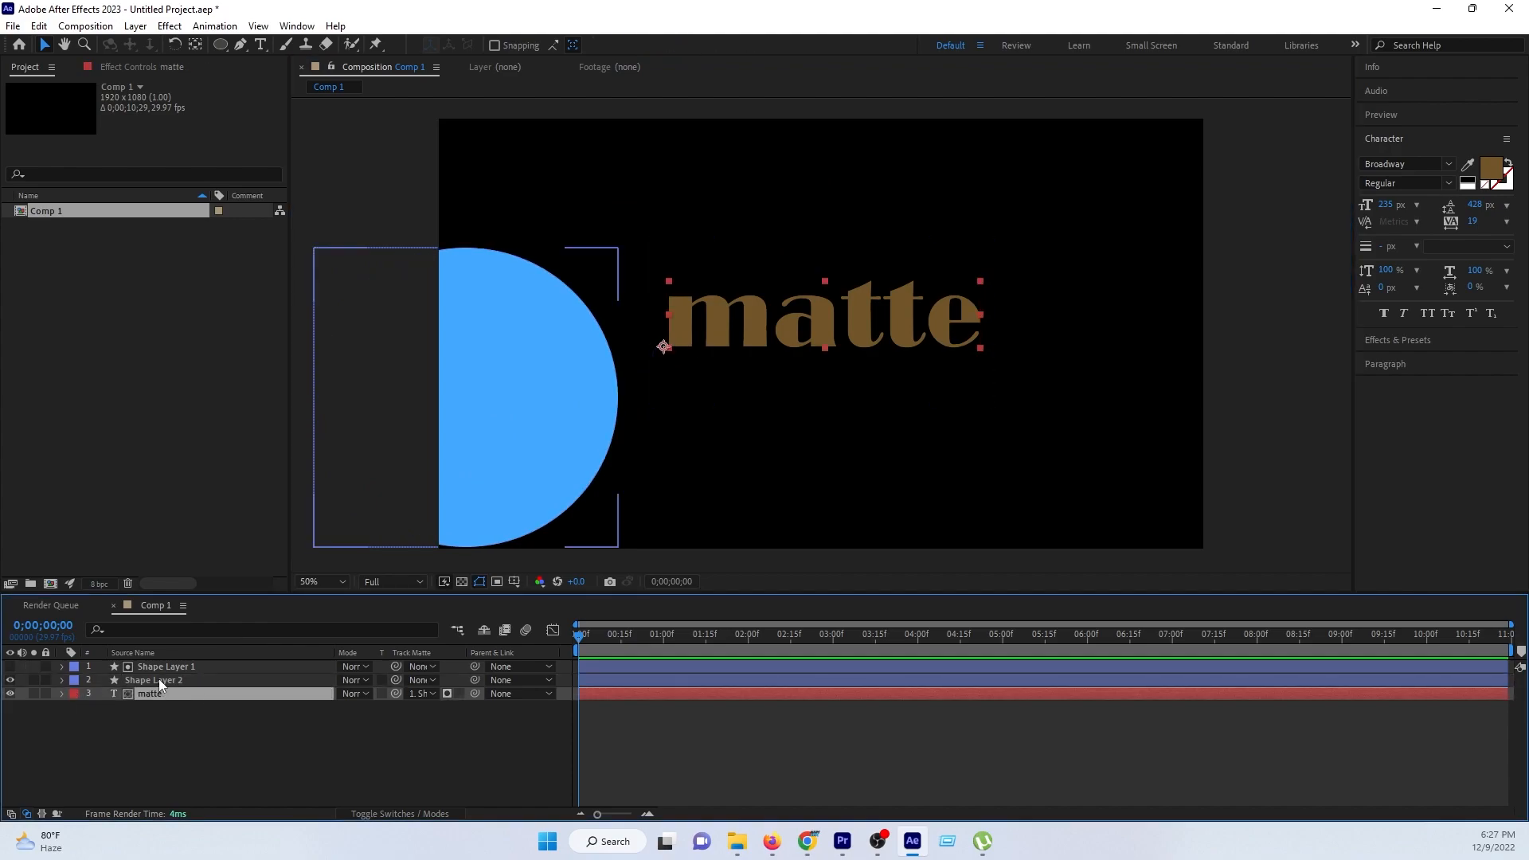
Step: Draw a blue ellipse on a new shape layer and position it over the right end of the text
click(183, 667)
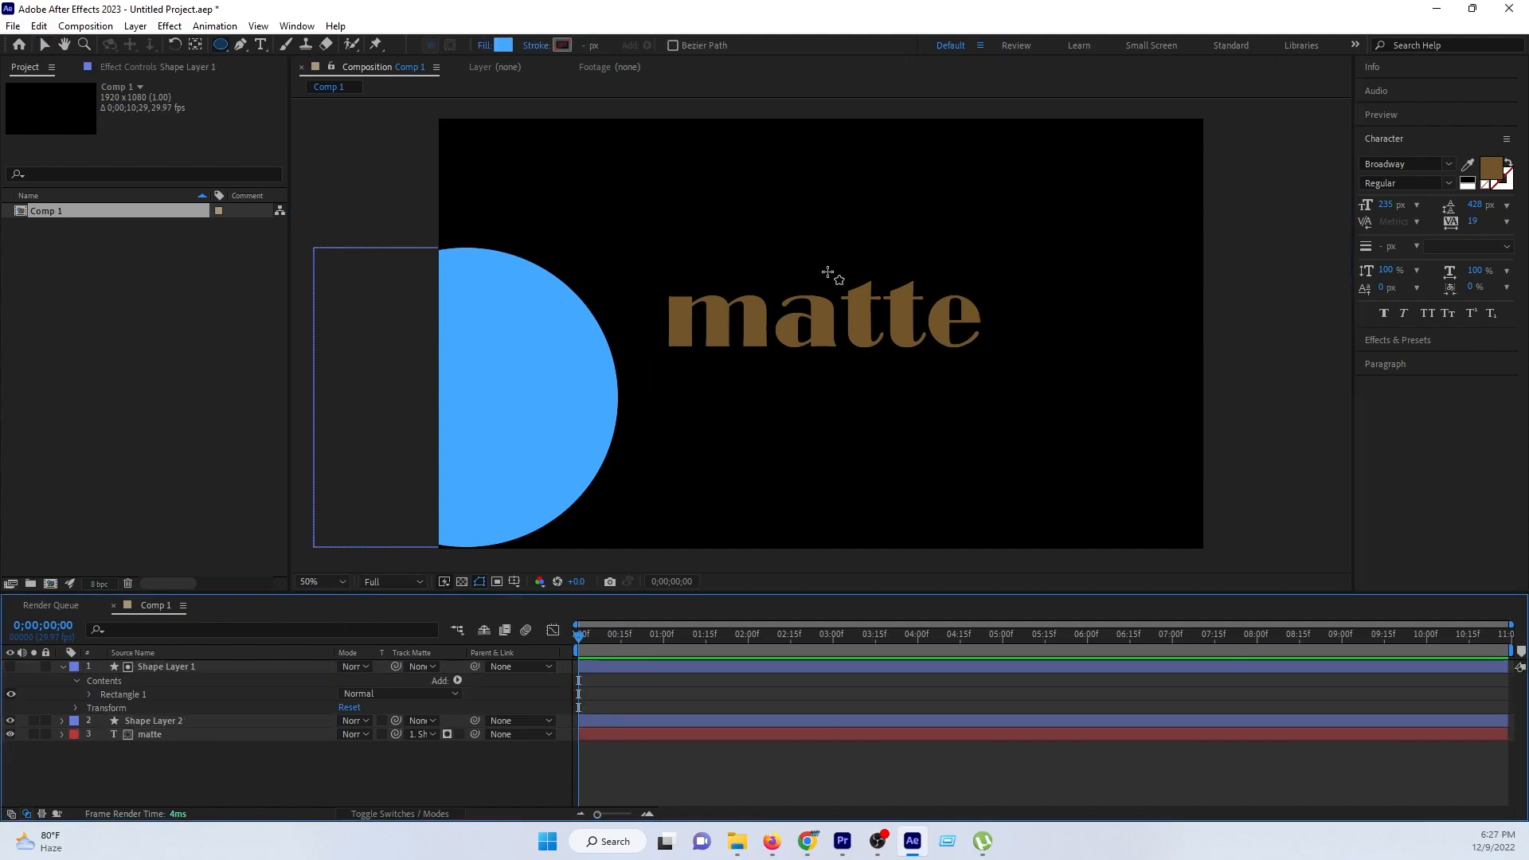
mouse_move(774, 152)
mouse_down()
mouse_move(901, 308)
mouse_move(1017, 374)
mouse_up()
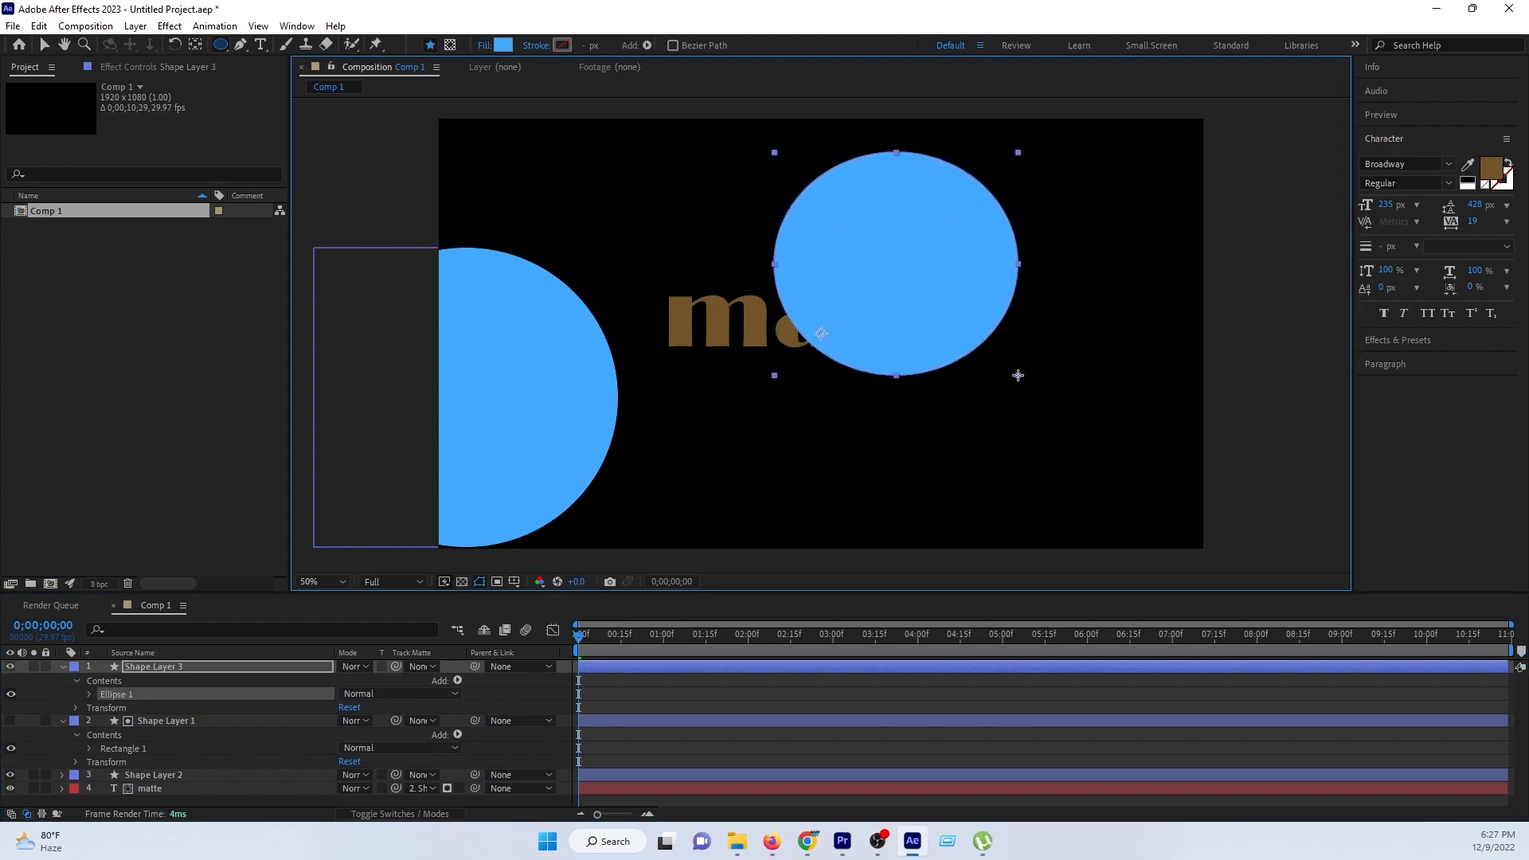
click(45, 46)
drag(854, 273, 967, 381)
Step: Move the matte text layer to the top of the layer stack and collapse the properties of Shape Layers 3 and 1
click(212, 799)
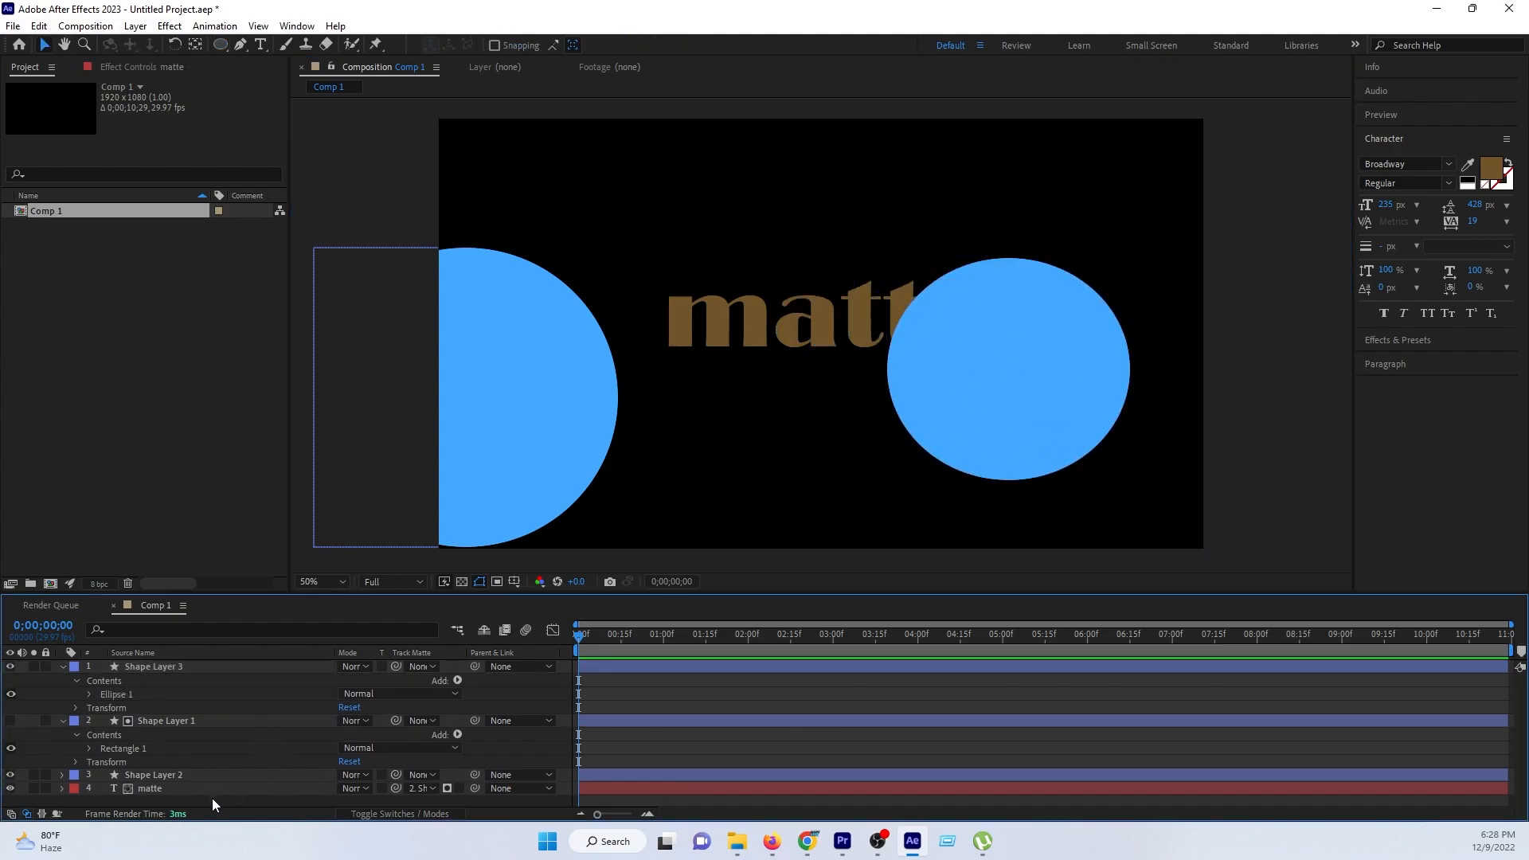
click(218, 790)
drag(251, 790, 260, 662)
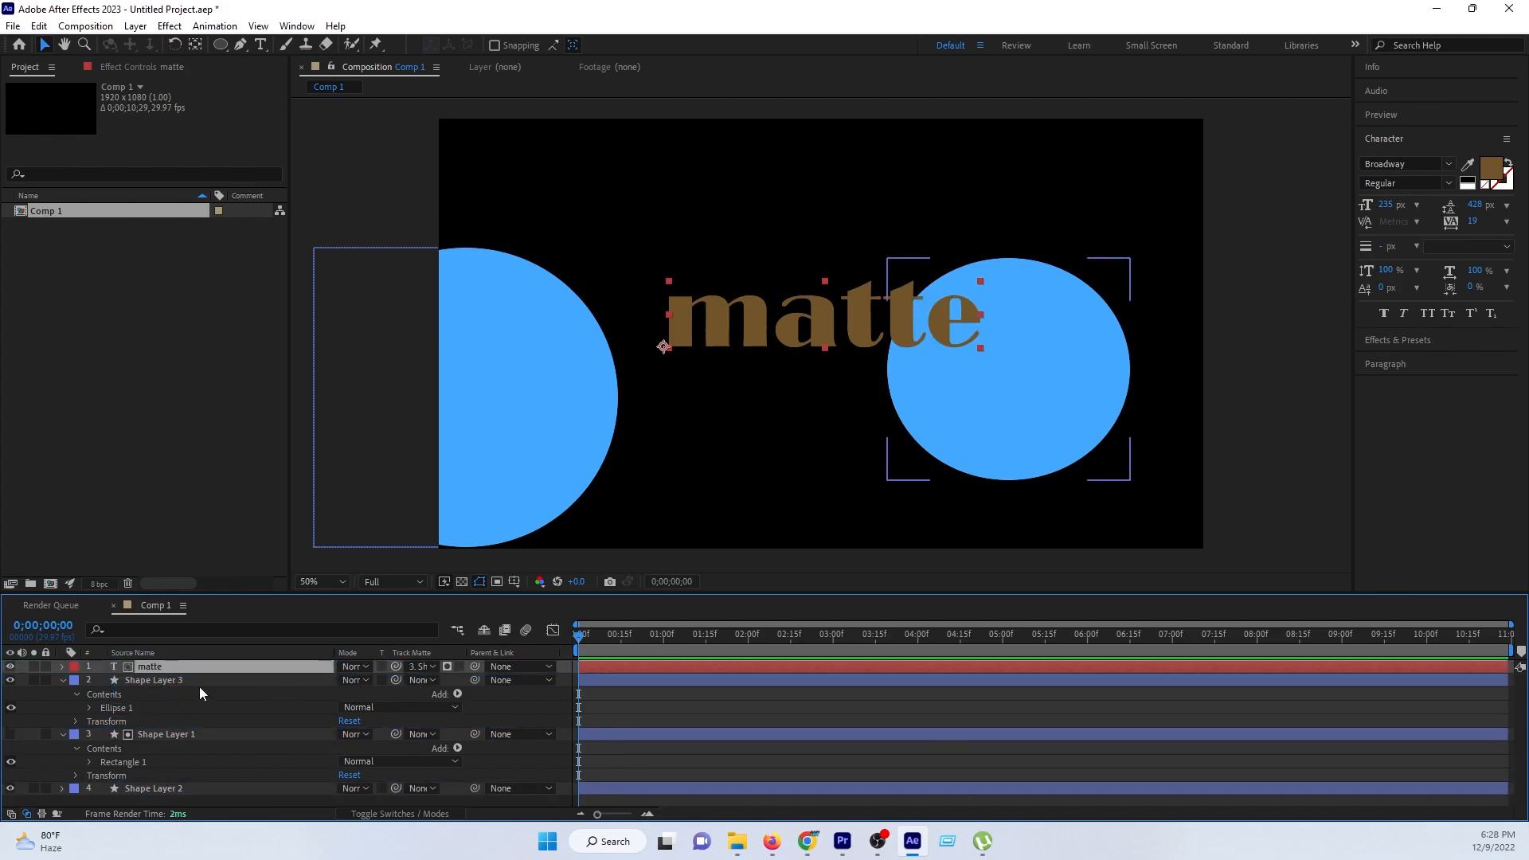
click(61, 681)
click(60, 691)
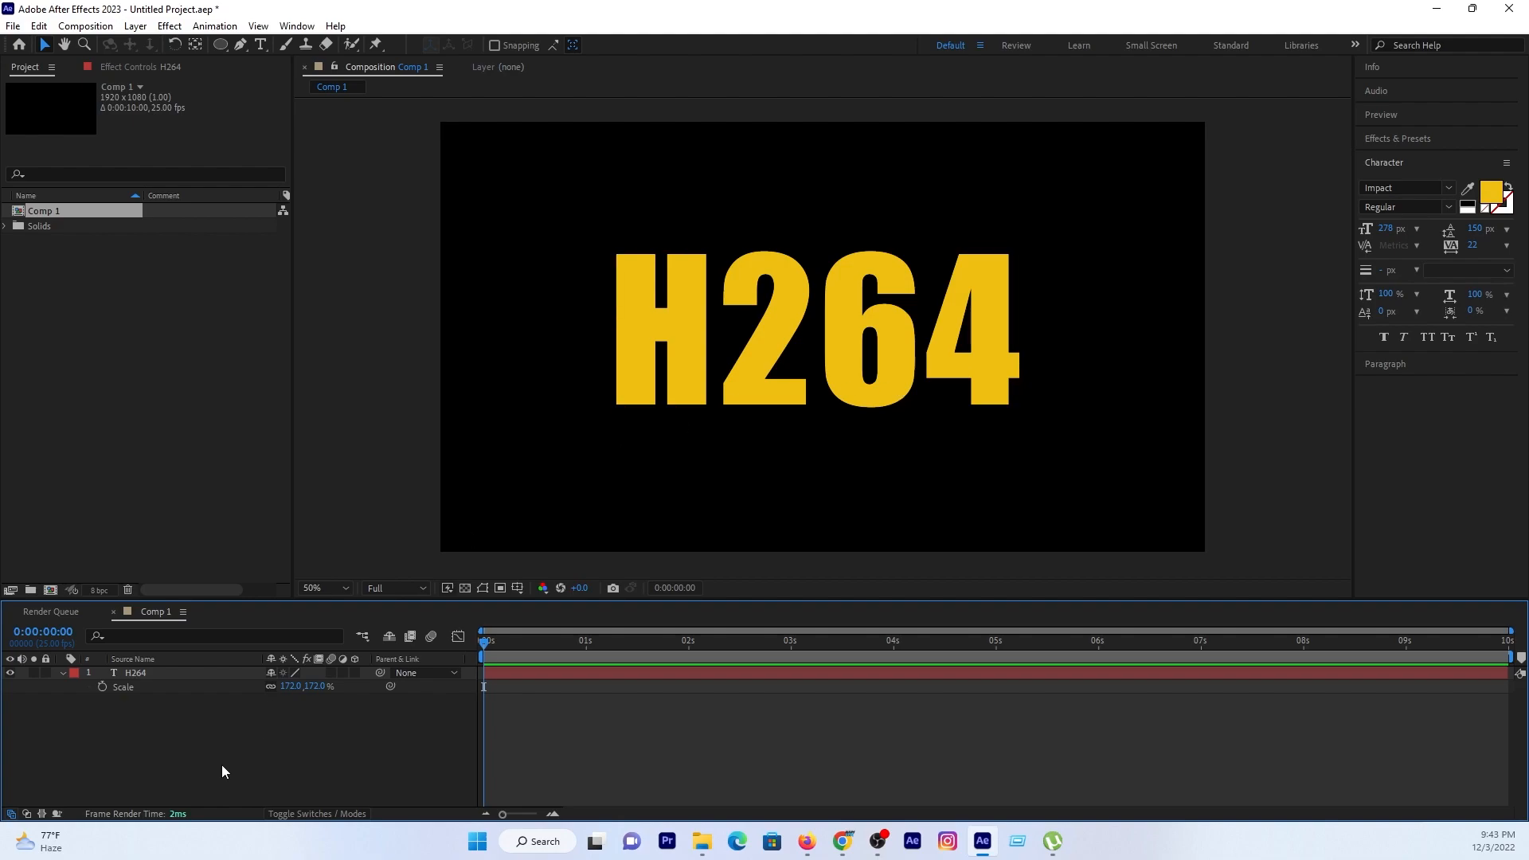
Step: Add the H264 text composition to the render queue and set its output module format to H.264
key(ctrl+m)
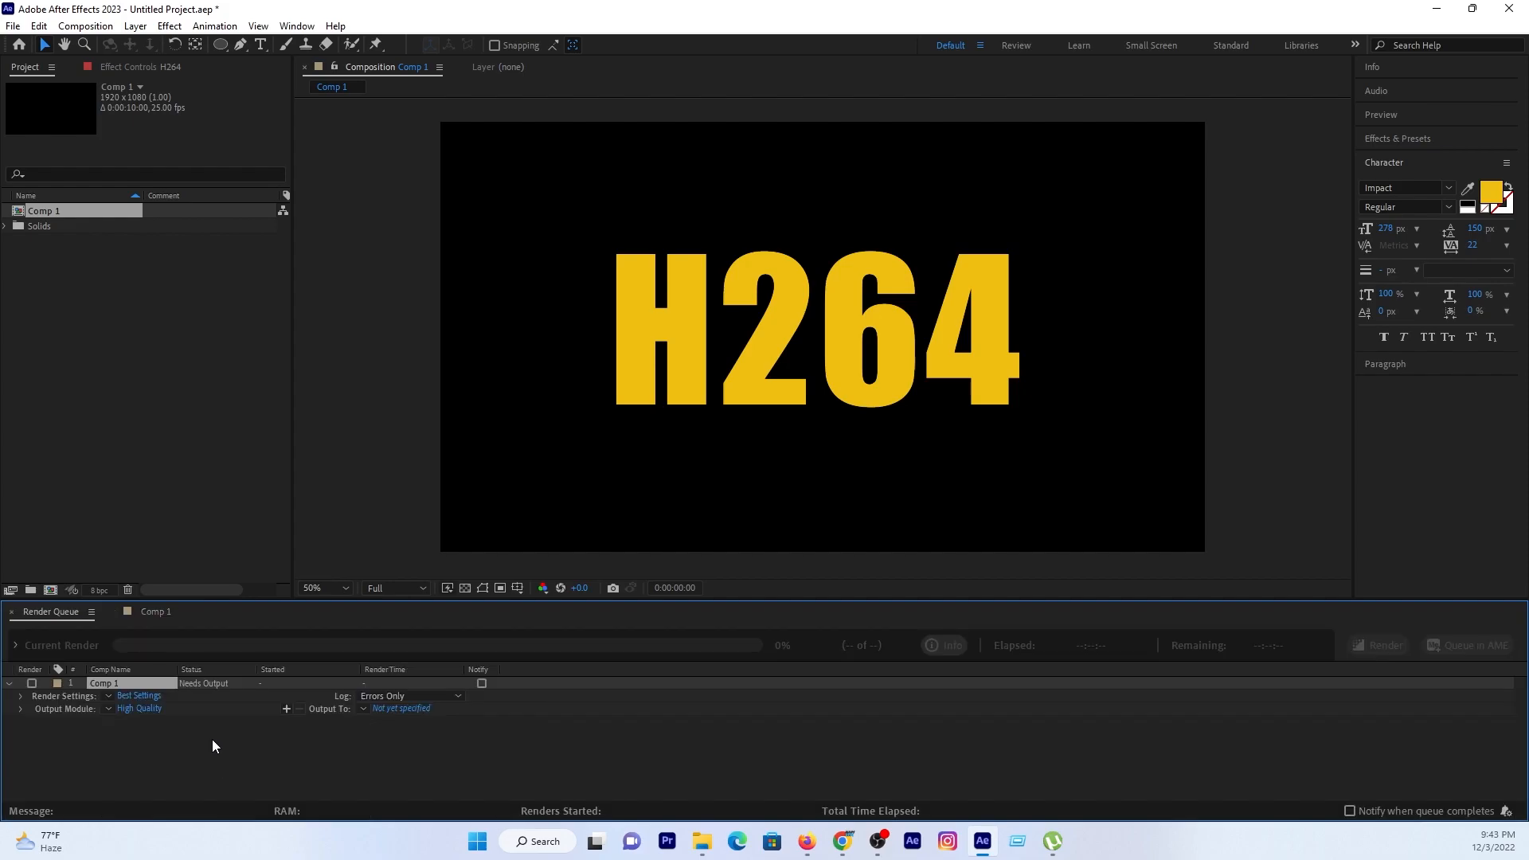
click(139, 709)
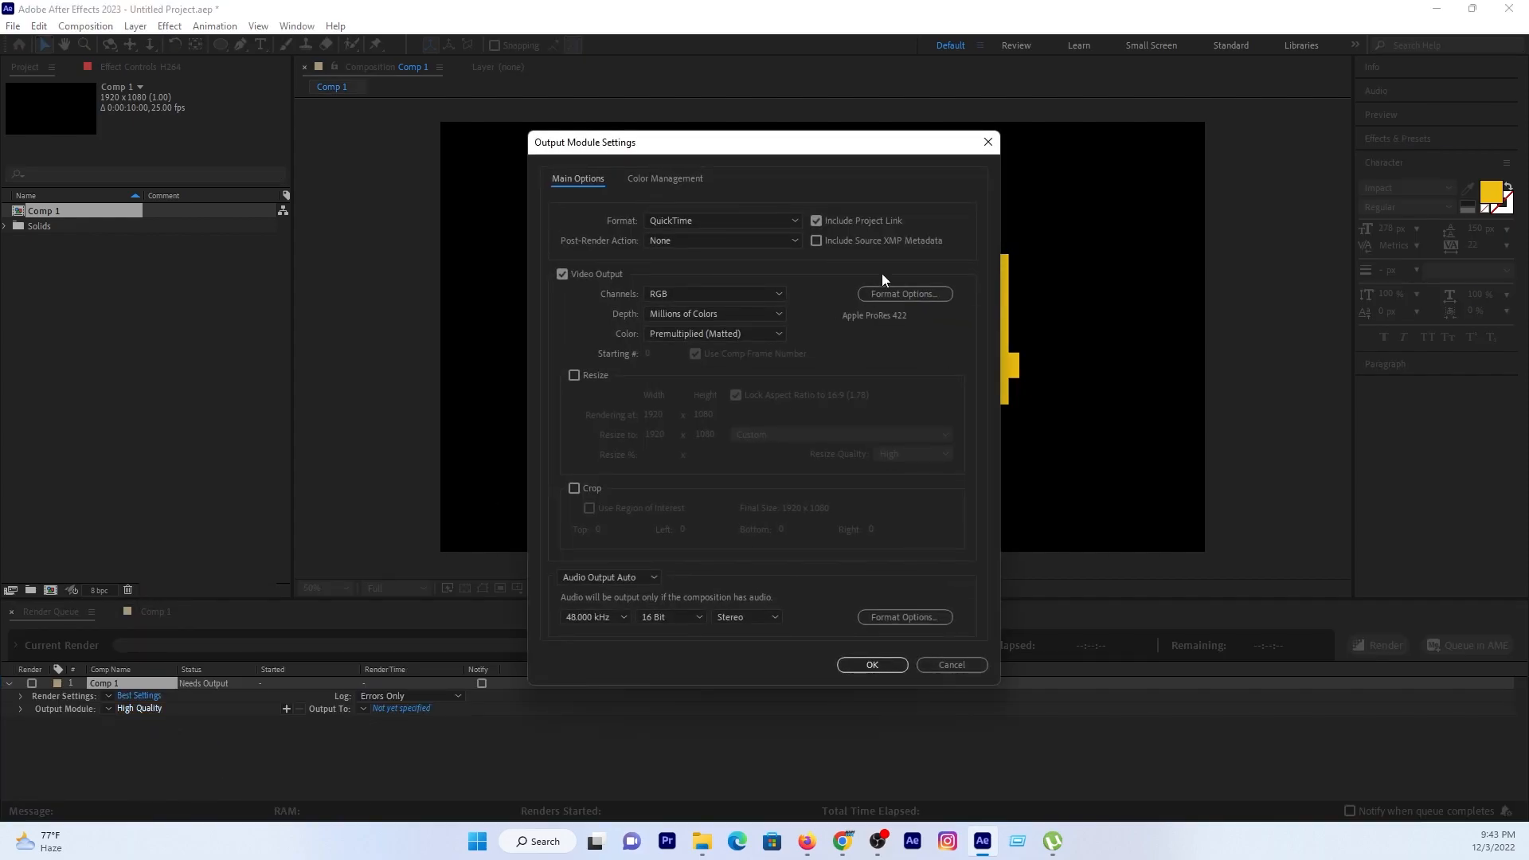
click(677, 221)
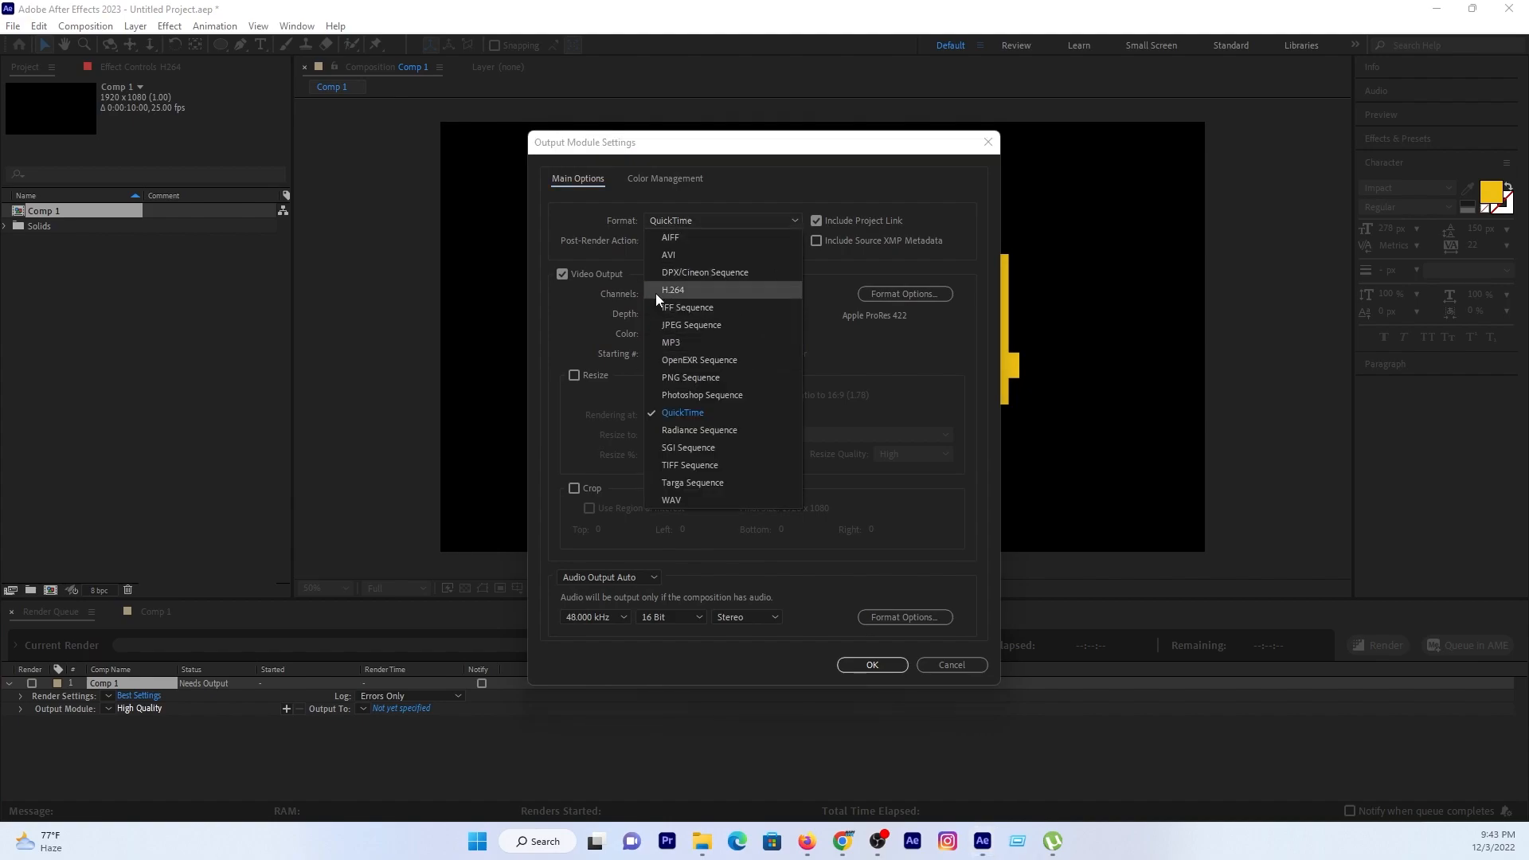
click(680, 293)
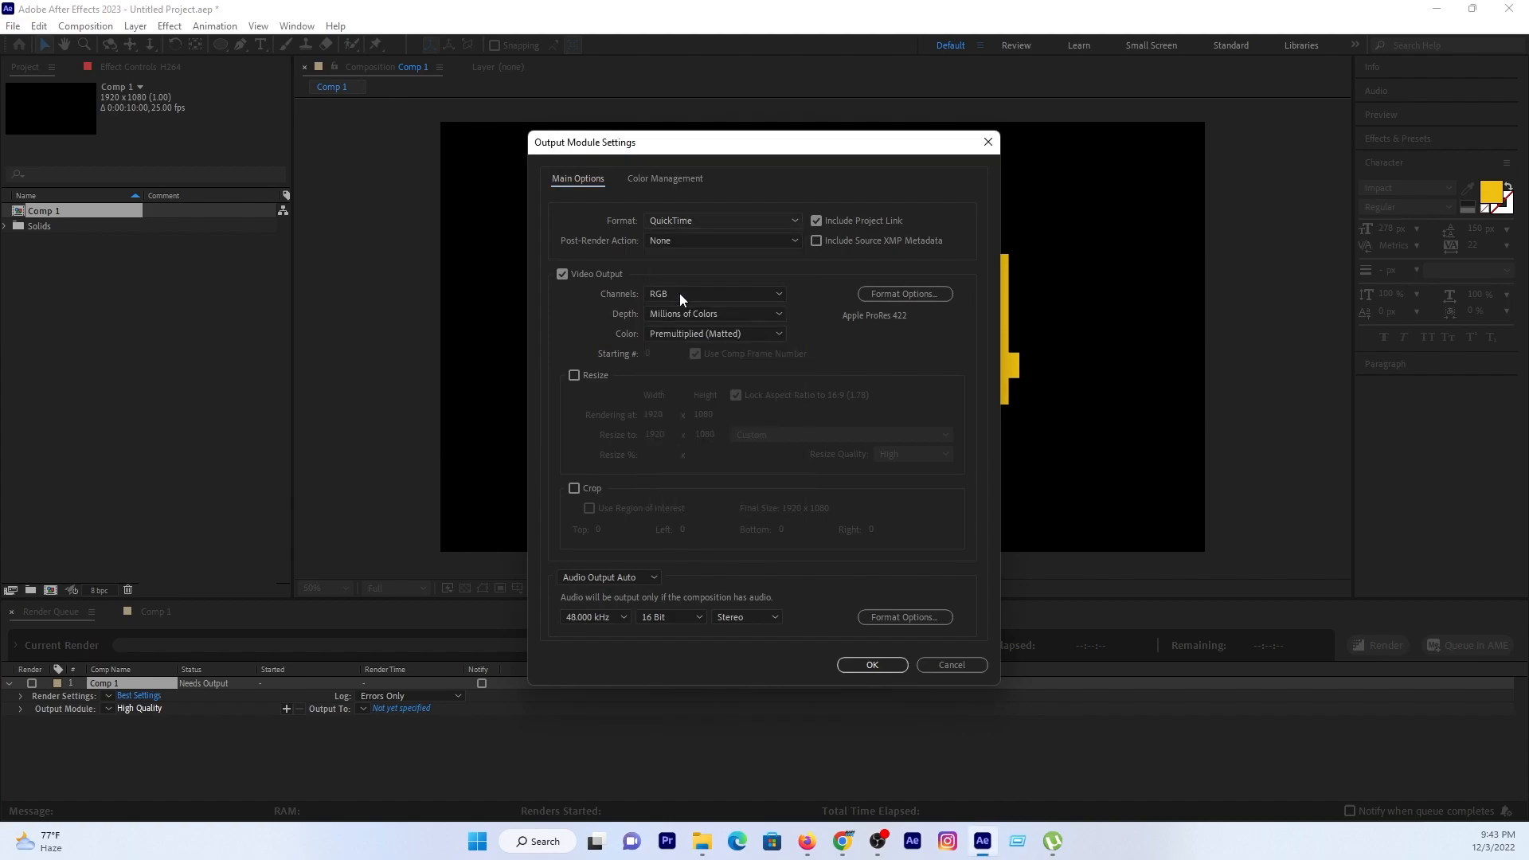
Step: Examine the H.264 format options for encoding performance, video and audio, and the output module's channel choices
click(885, 294)
click(729, 293)
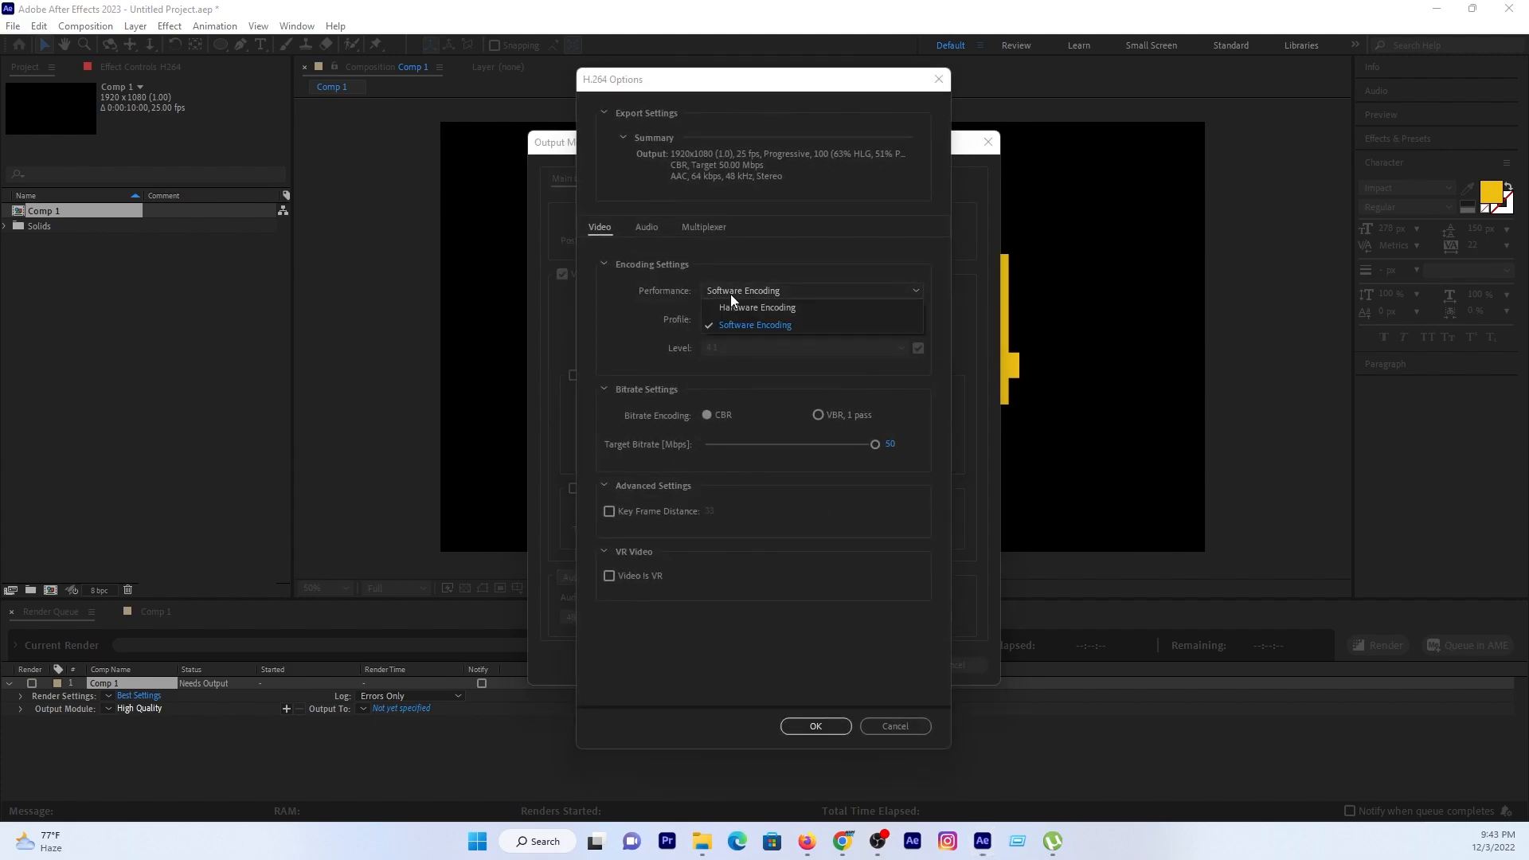
click(761, 307)
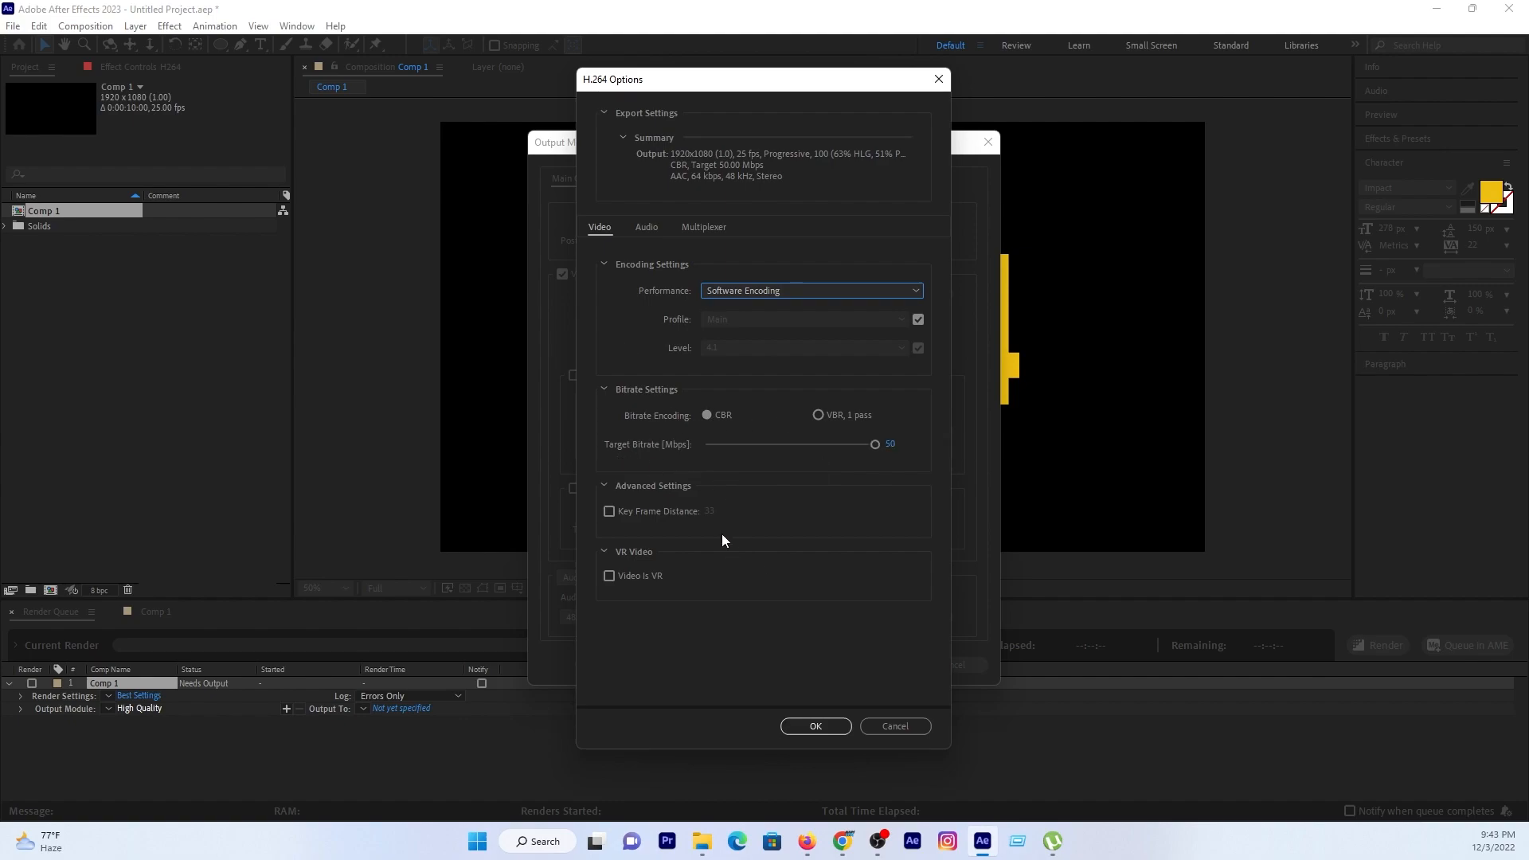
click(645, 227)
click(603, 230)
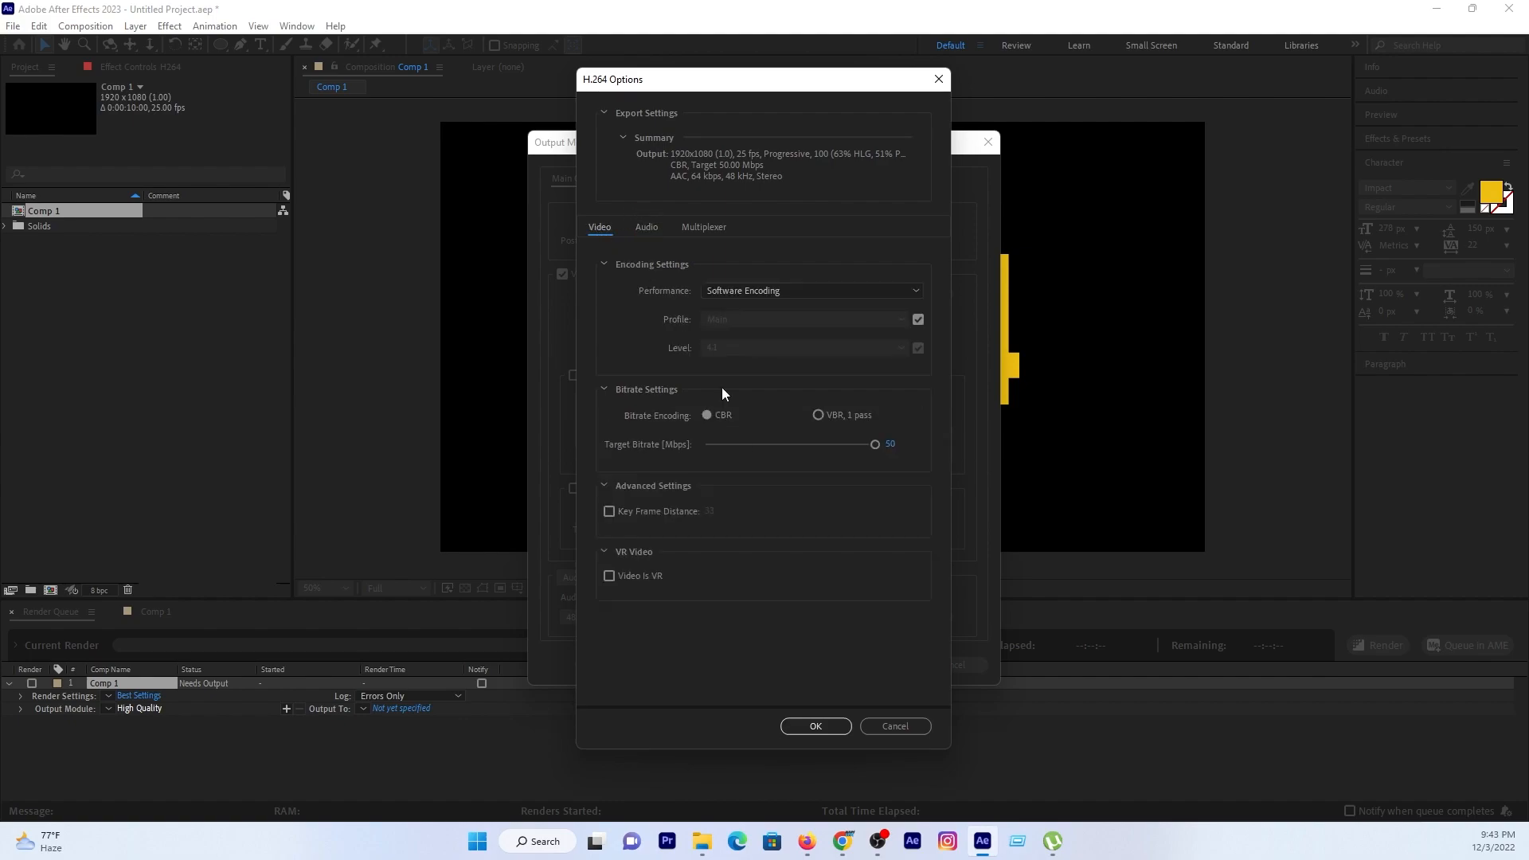
click(815, 726)
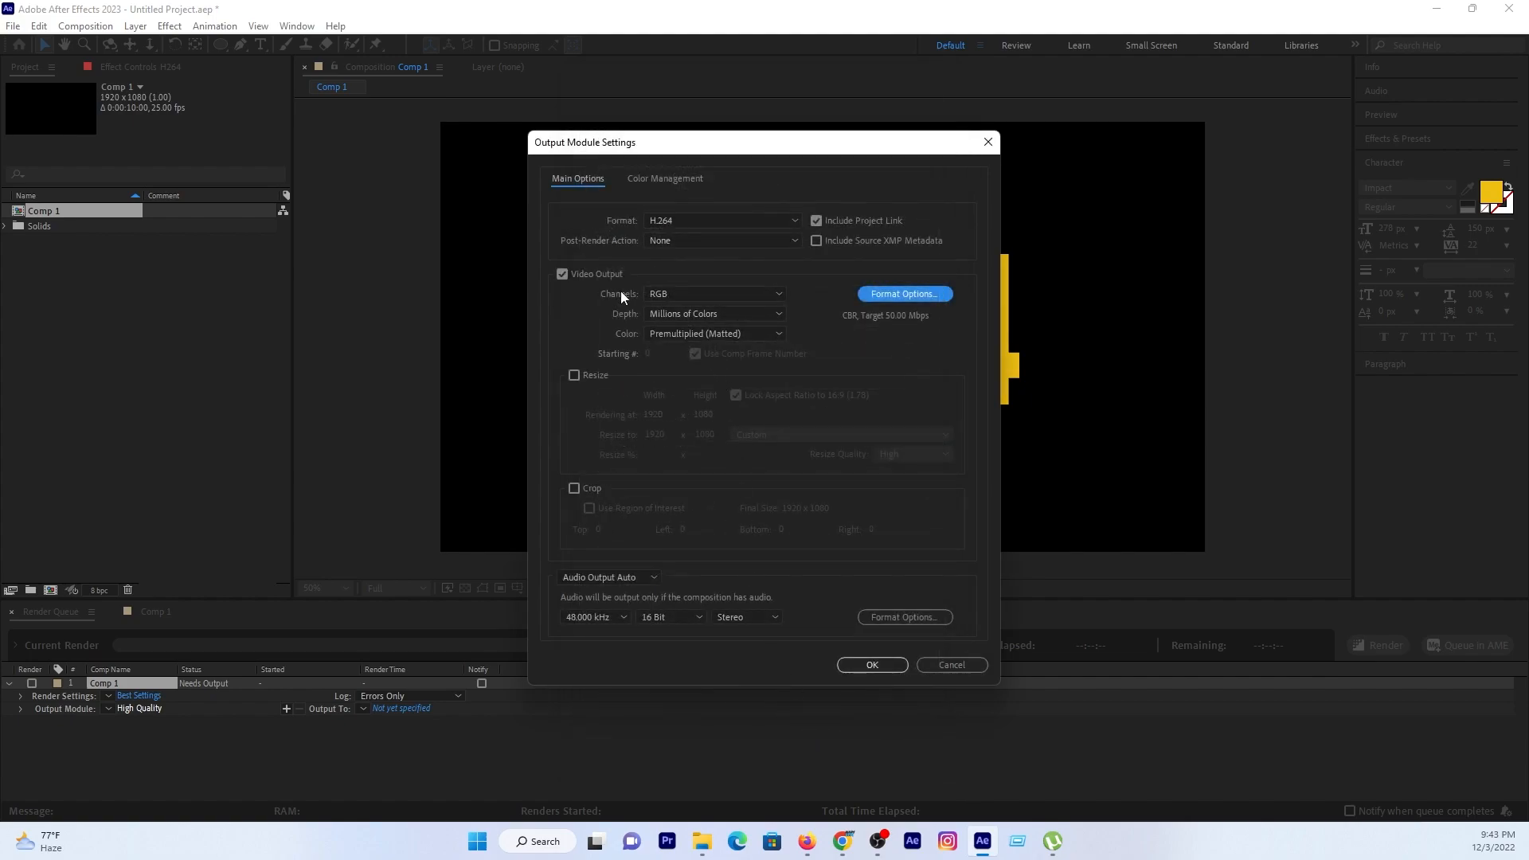
click(649, 295)
click(668, 296)
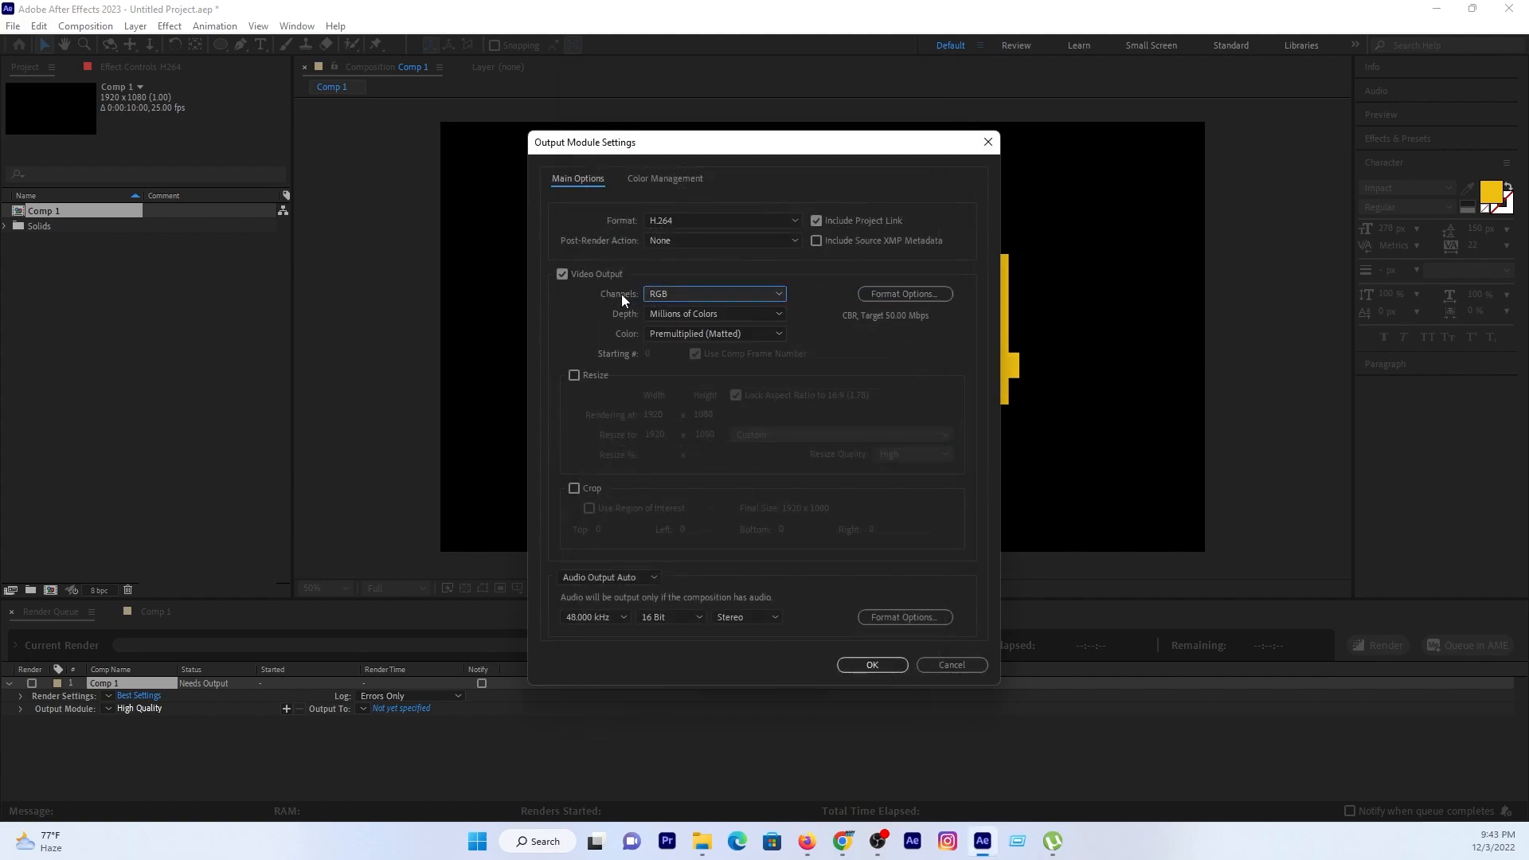
Step: Accept the output module settings and set the render's output file to Comp 1.mp4 in the Downloads folder
click(854, 666)
click(408, 708)
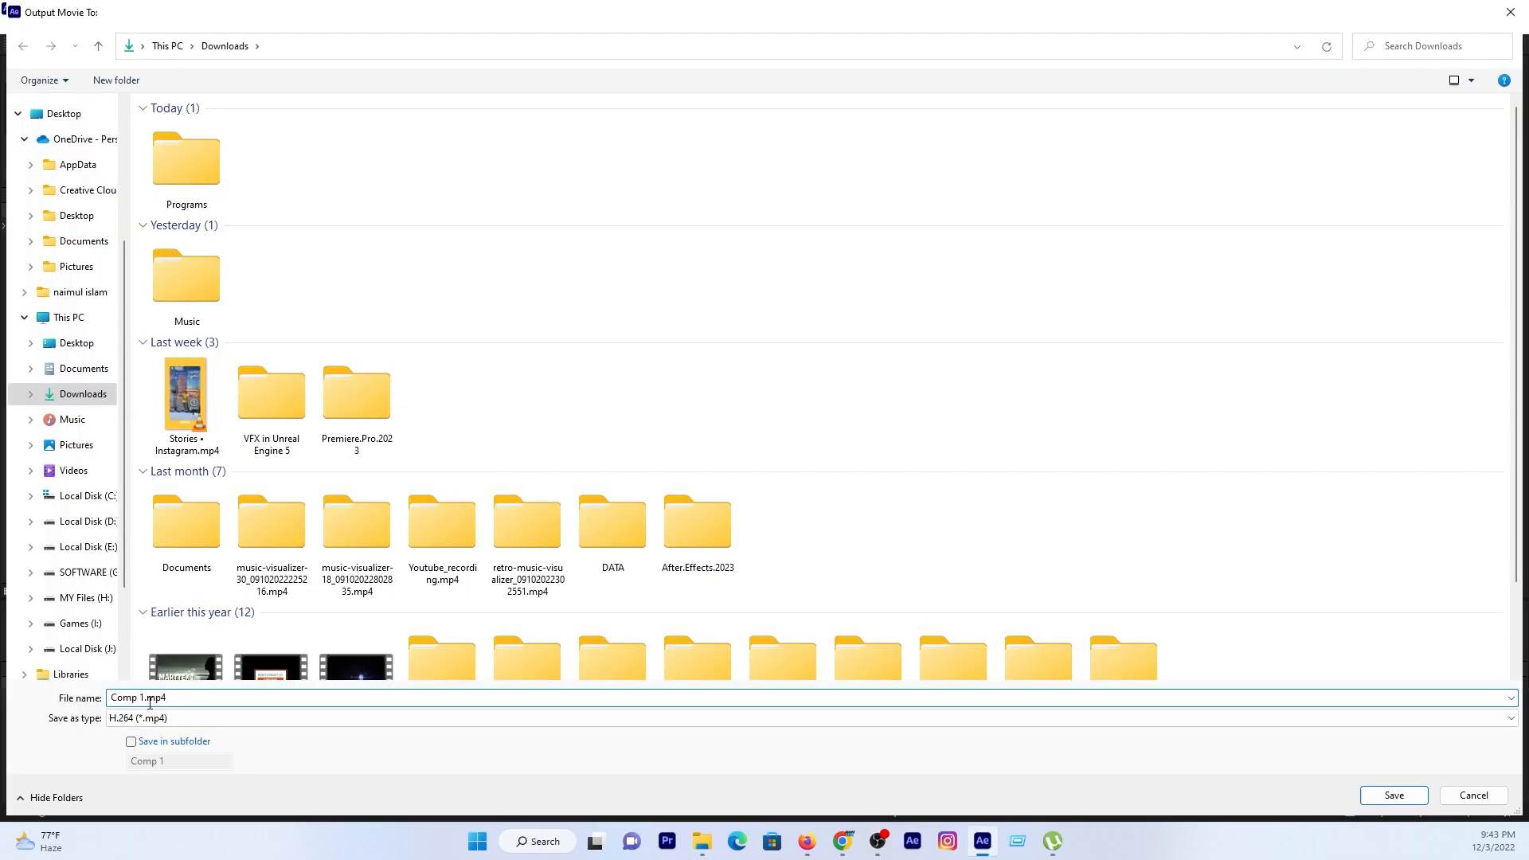
click(1380, 796)
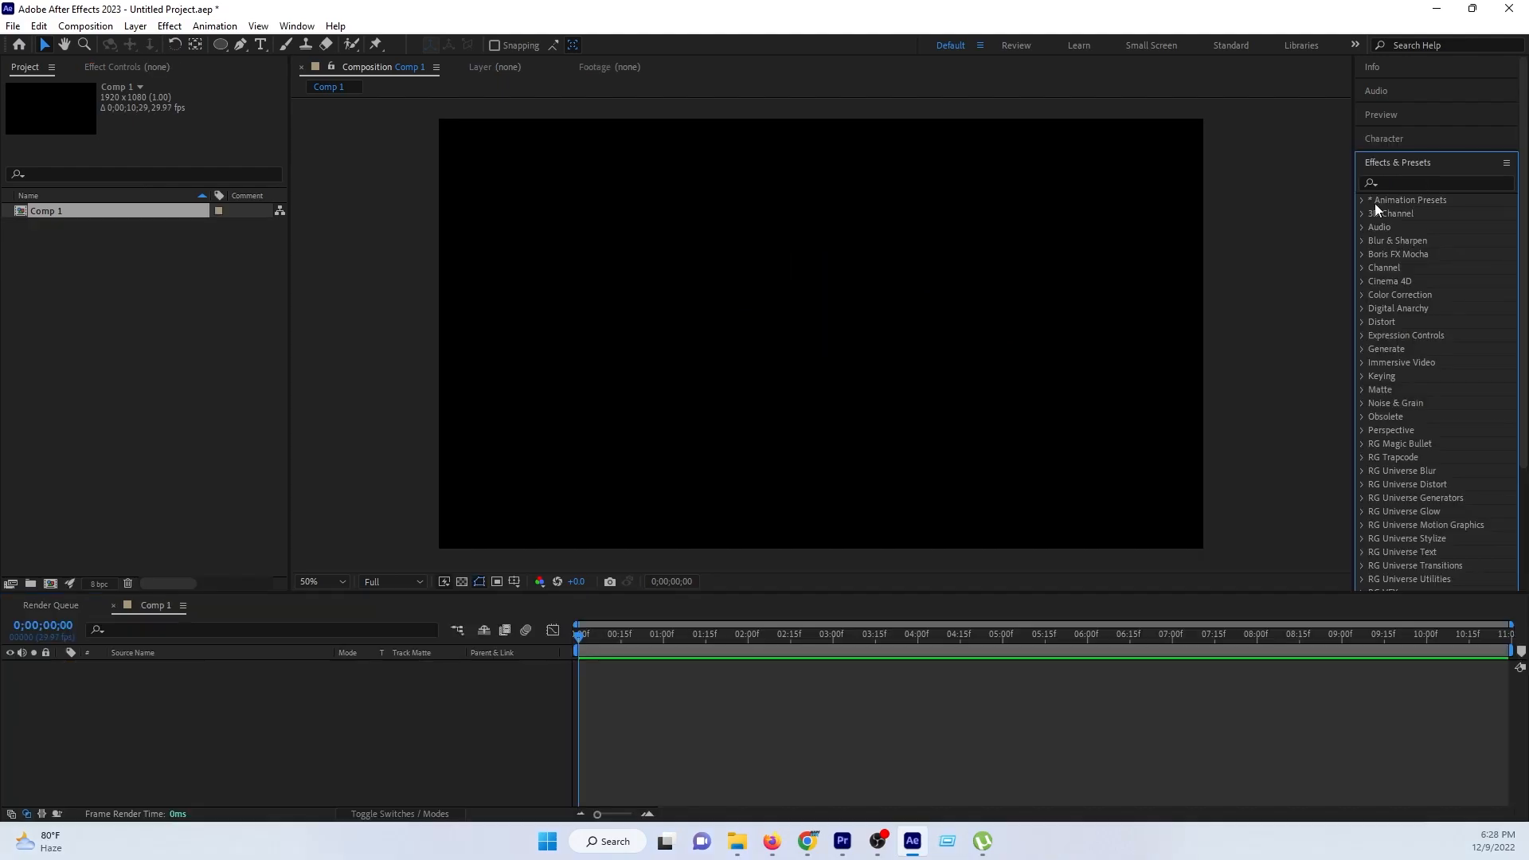
Step: Apply the circular cellular division animation preset from Shapes > Sprites - Animated to the empty composition
click(1362, 200)
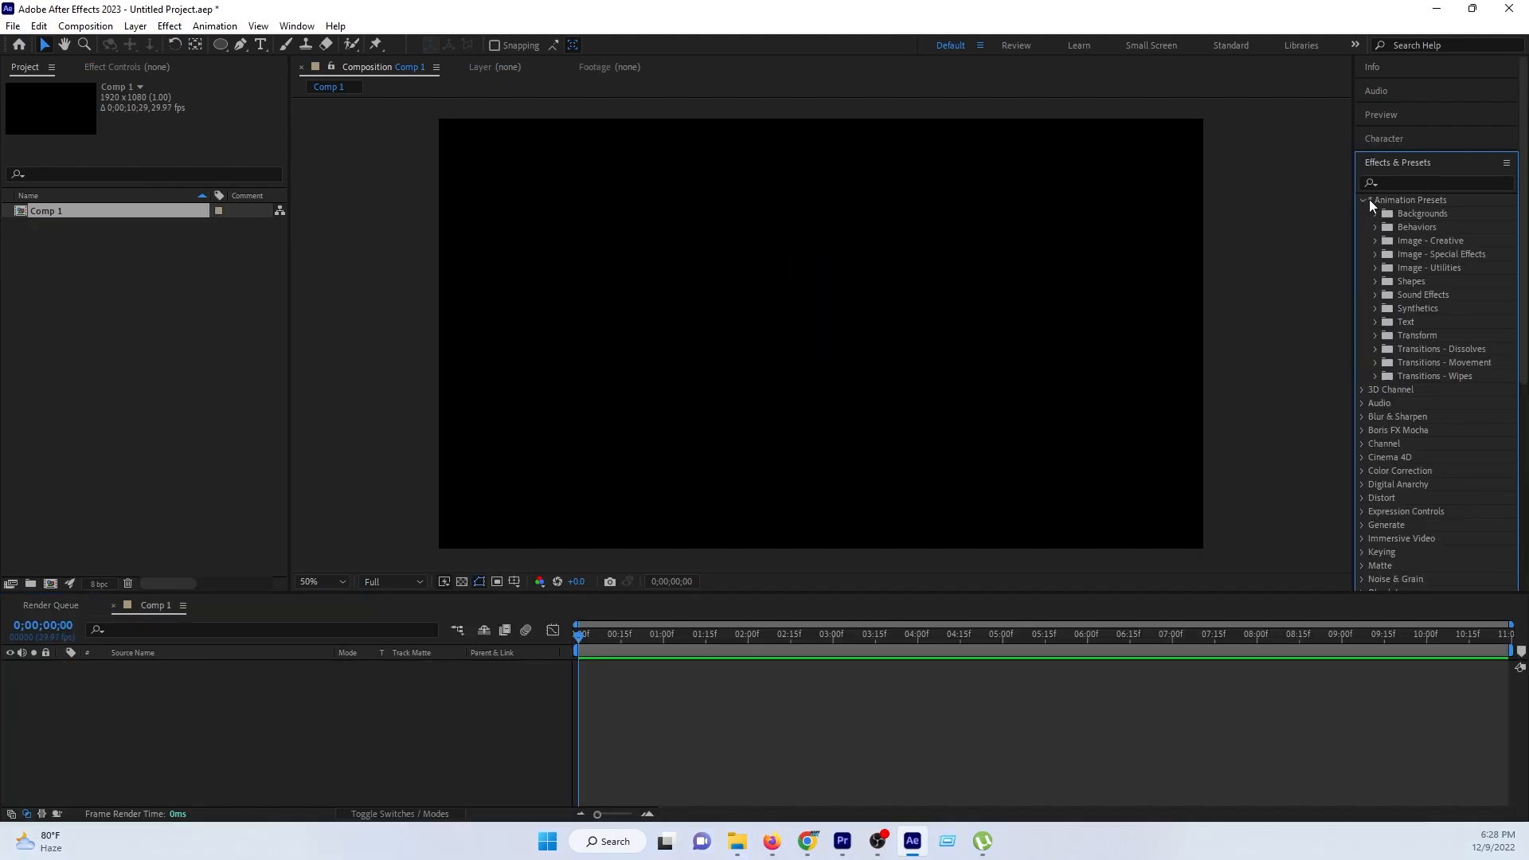
click(1375, 281)
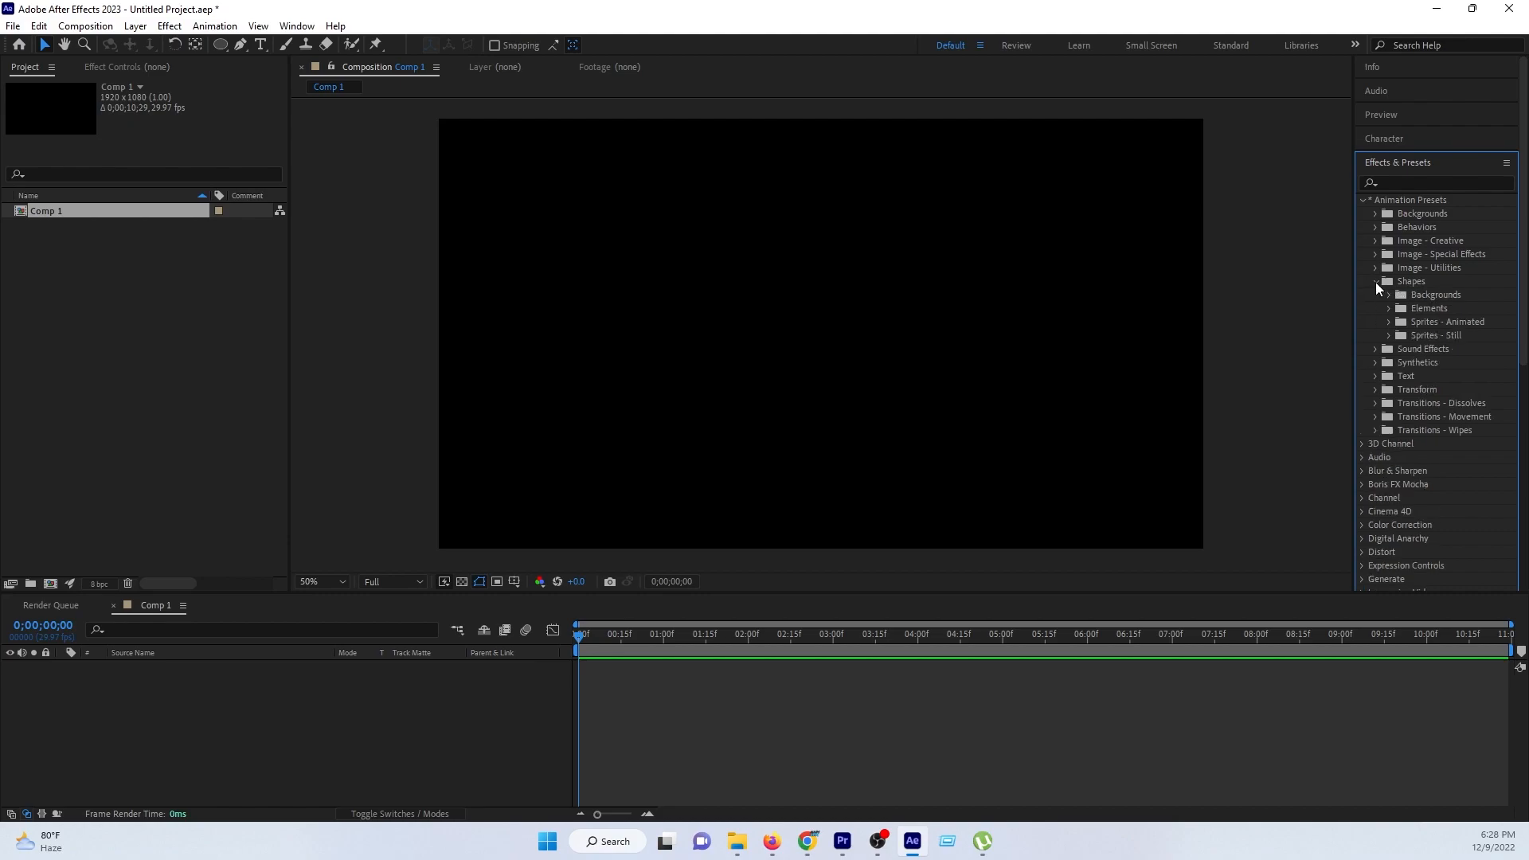
click(1388, 321)
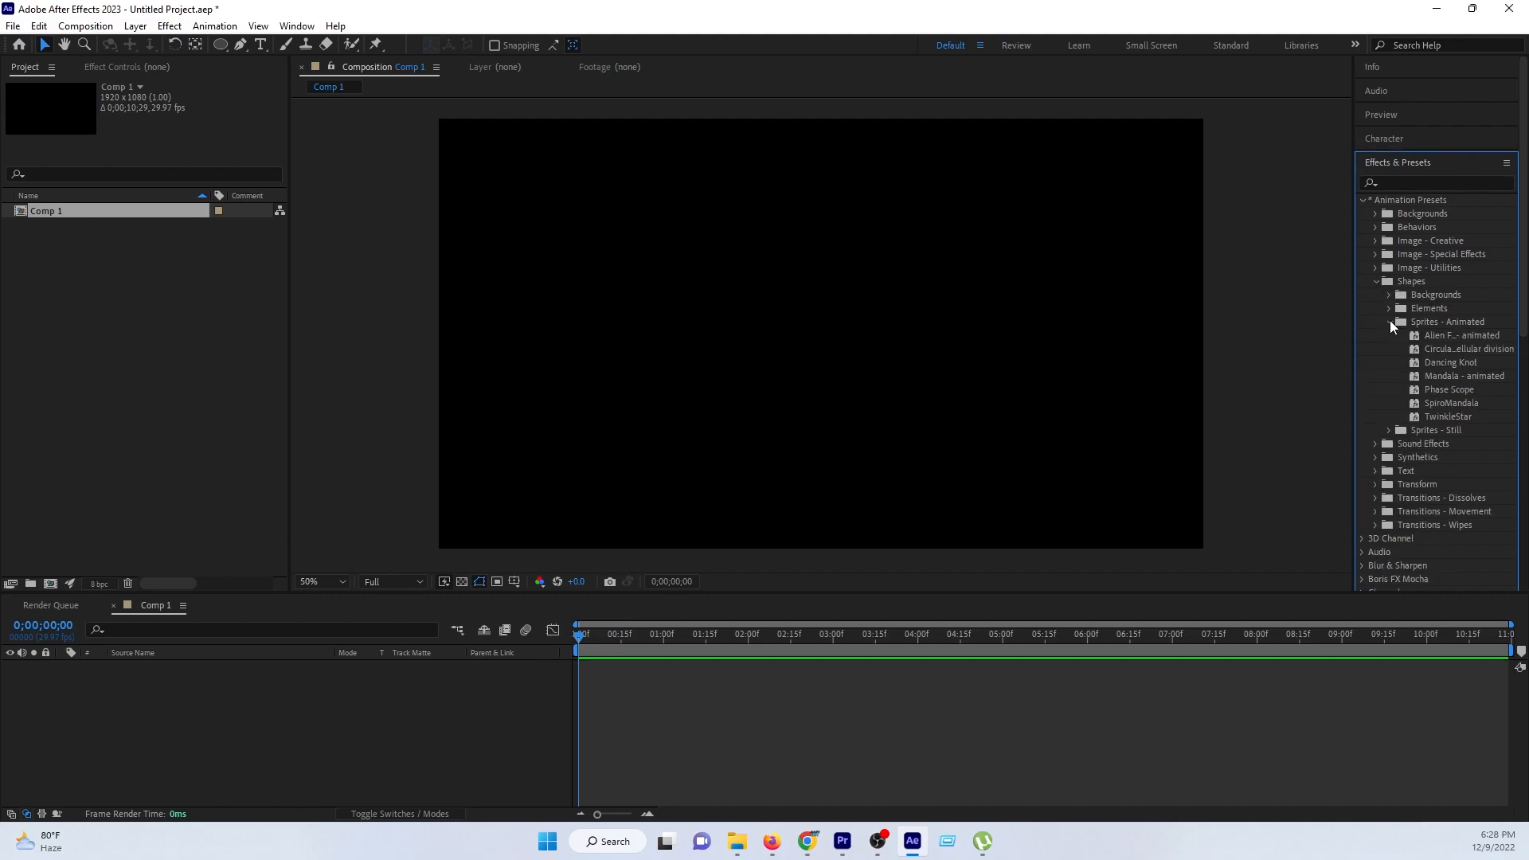
click(1454, 351)
double_click(1450, 346)
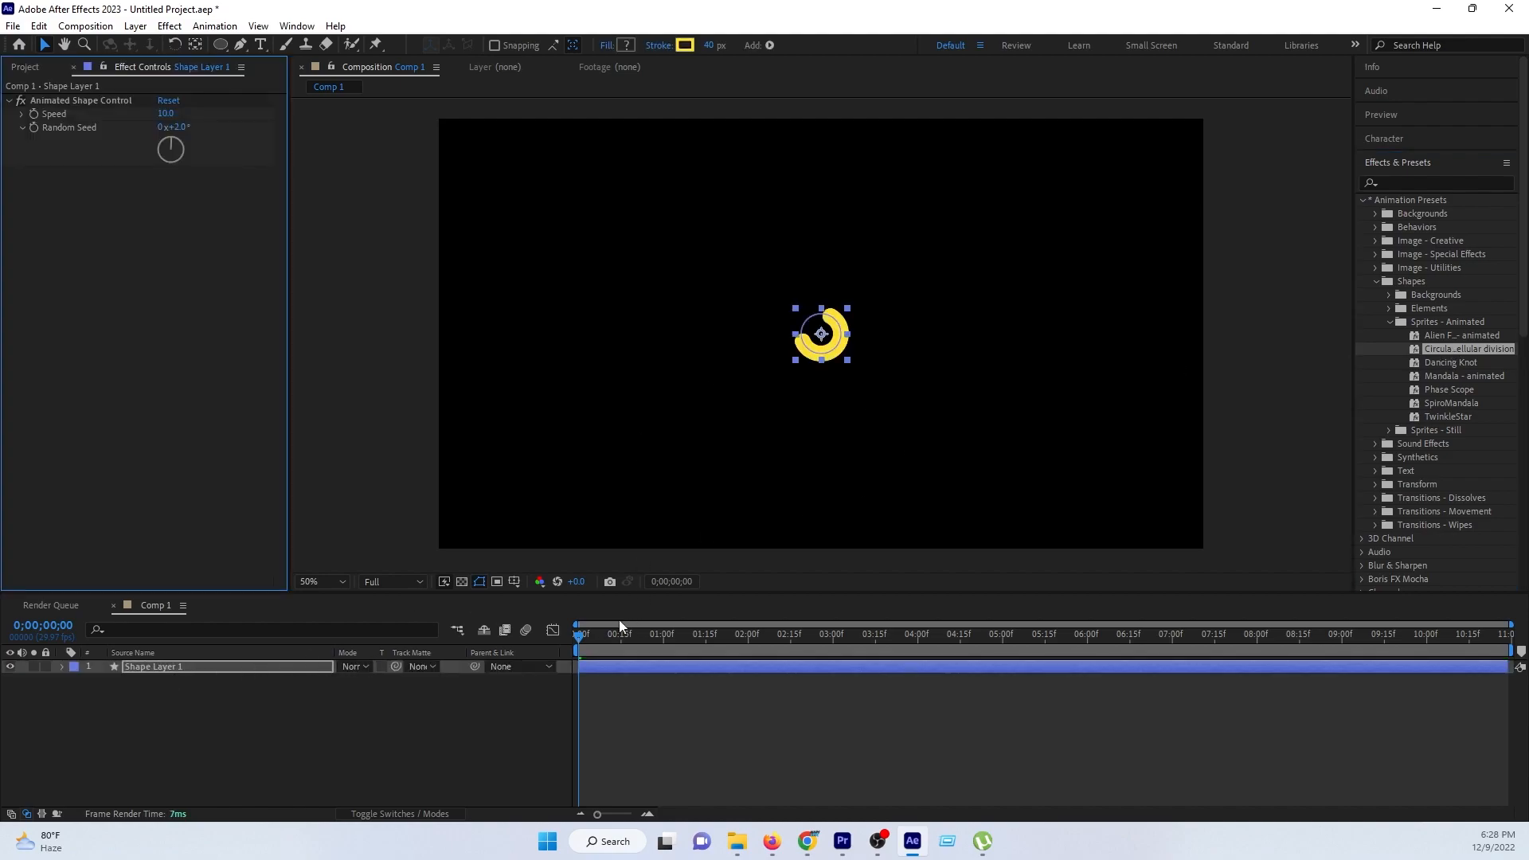
Step: Play back the composition to preview the animated shape preset
key(space)
key(space)
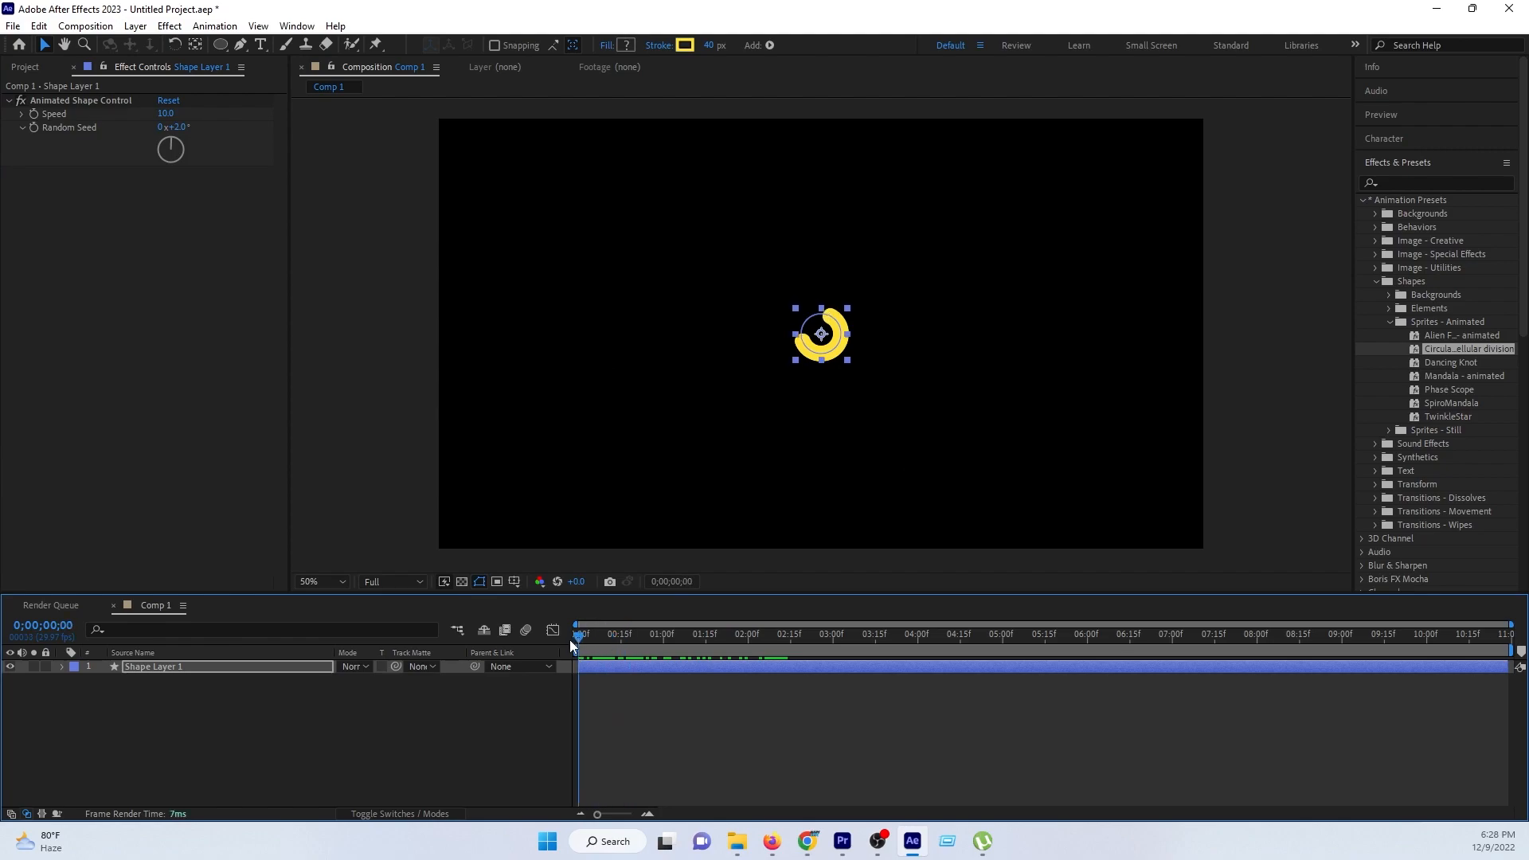
key(space)
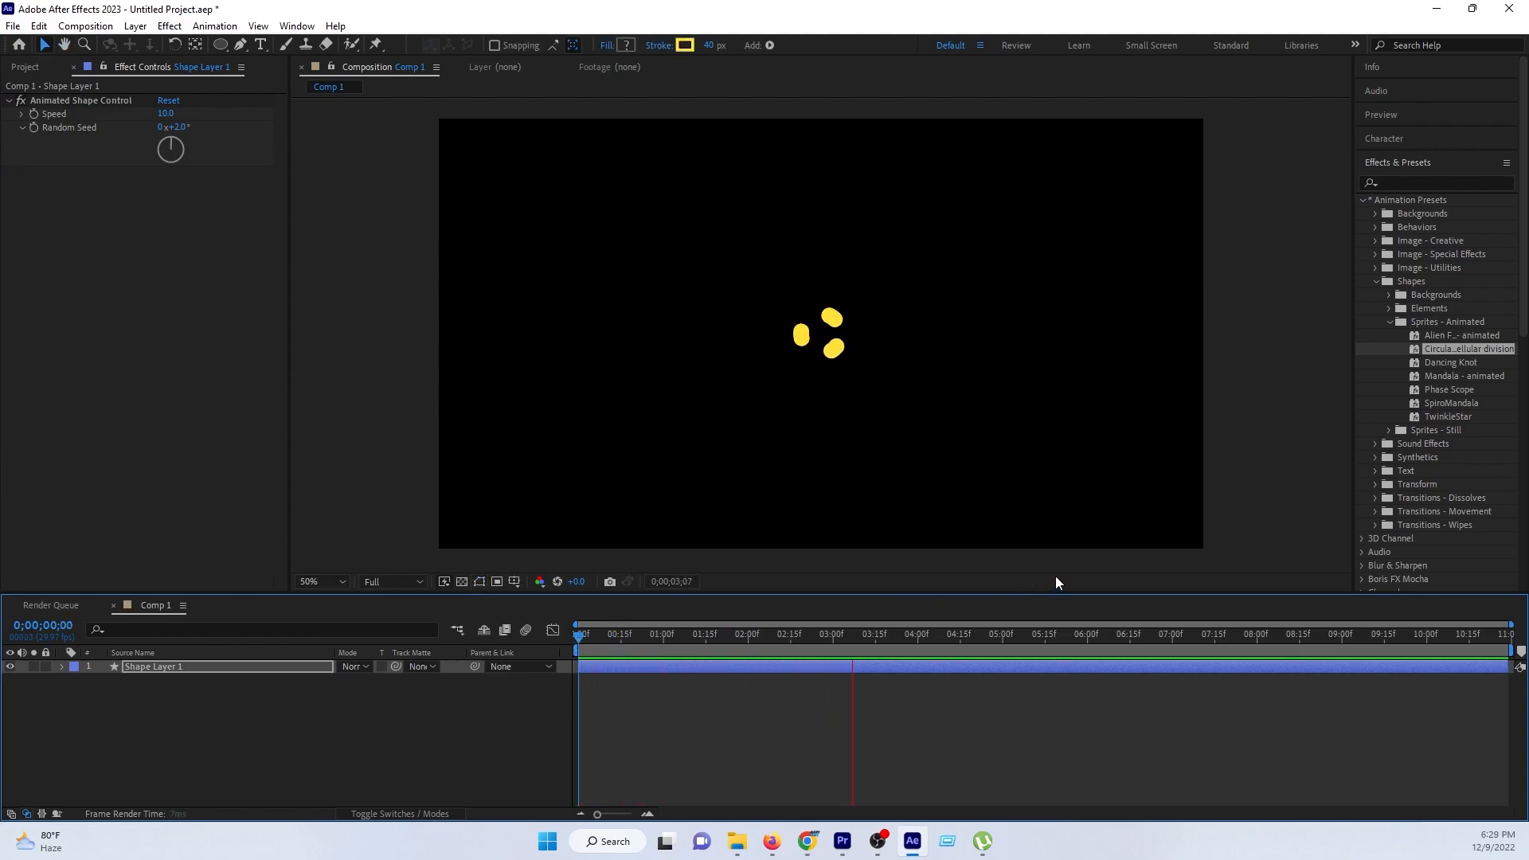
key(space)
Step: Change the stroke color of the animated shape to red
key(period)
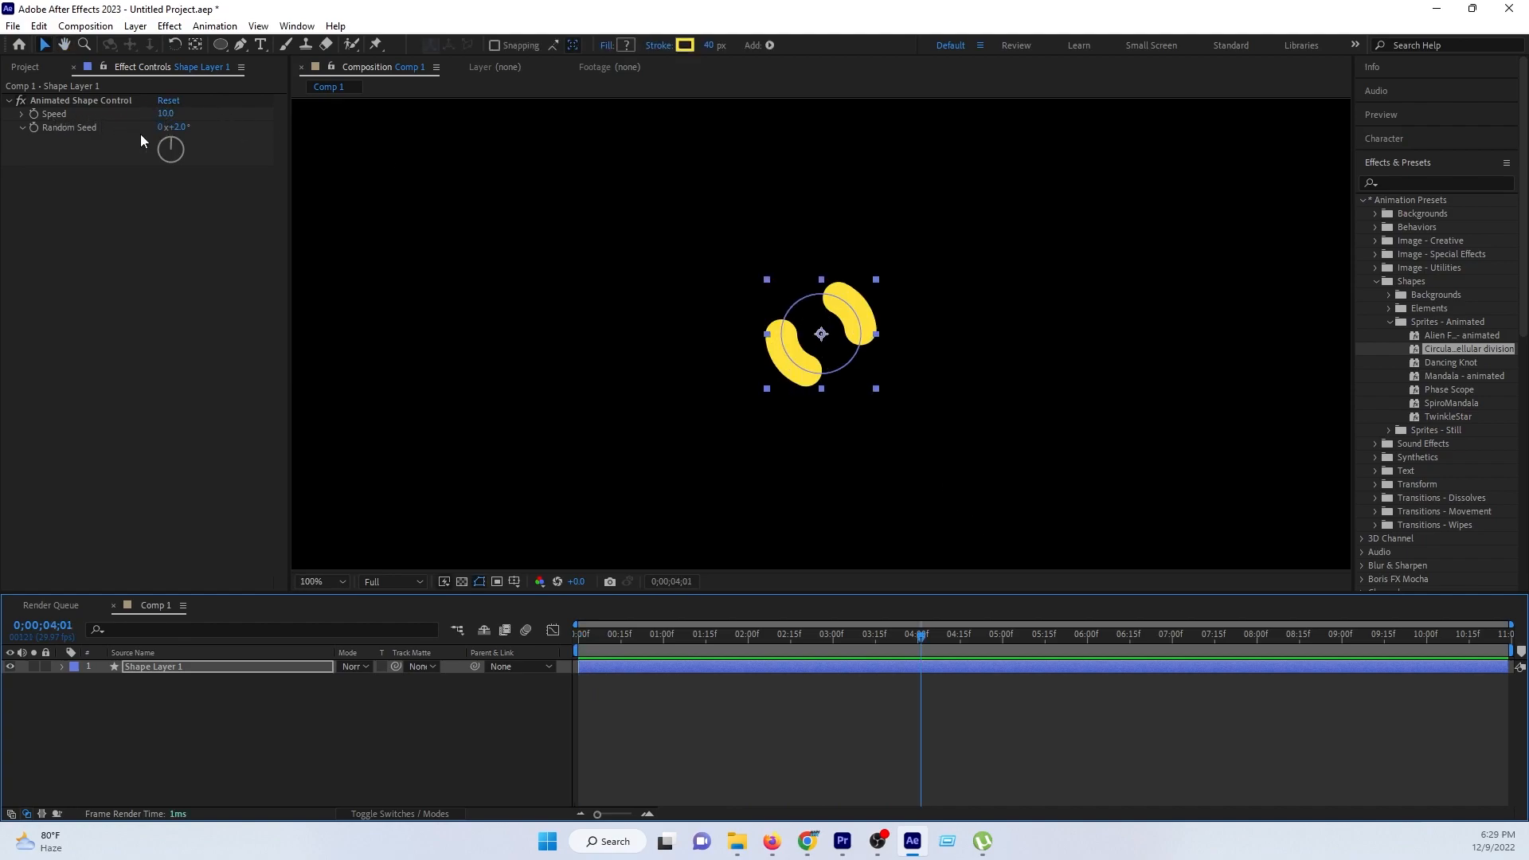
click(684, 45)
mouse_move(347, 471)
mouse_down()
mouse_move(343, 449)
mouse_move(325, 449)
mouse_up()
click(470, 454)
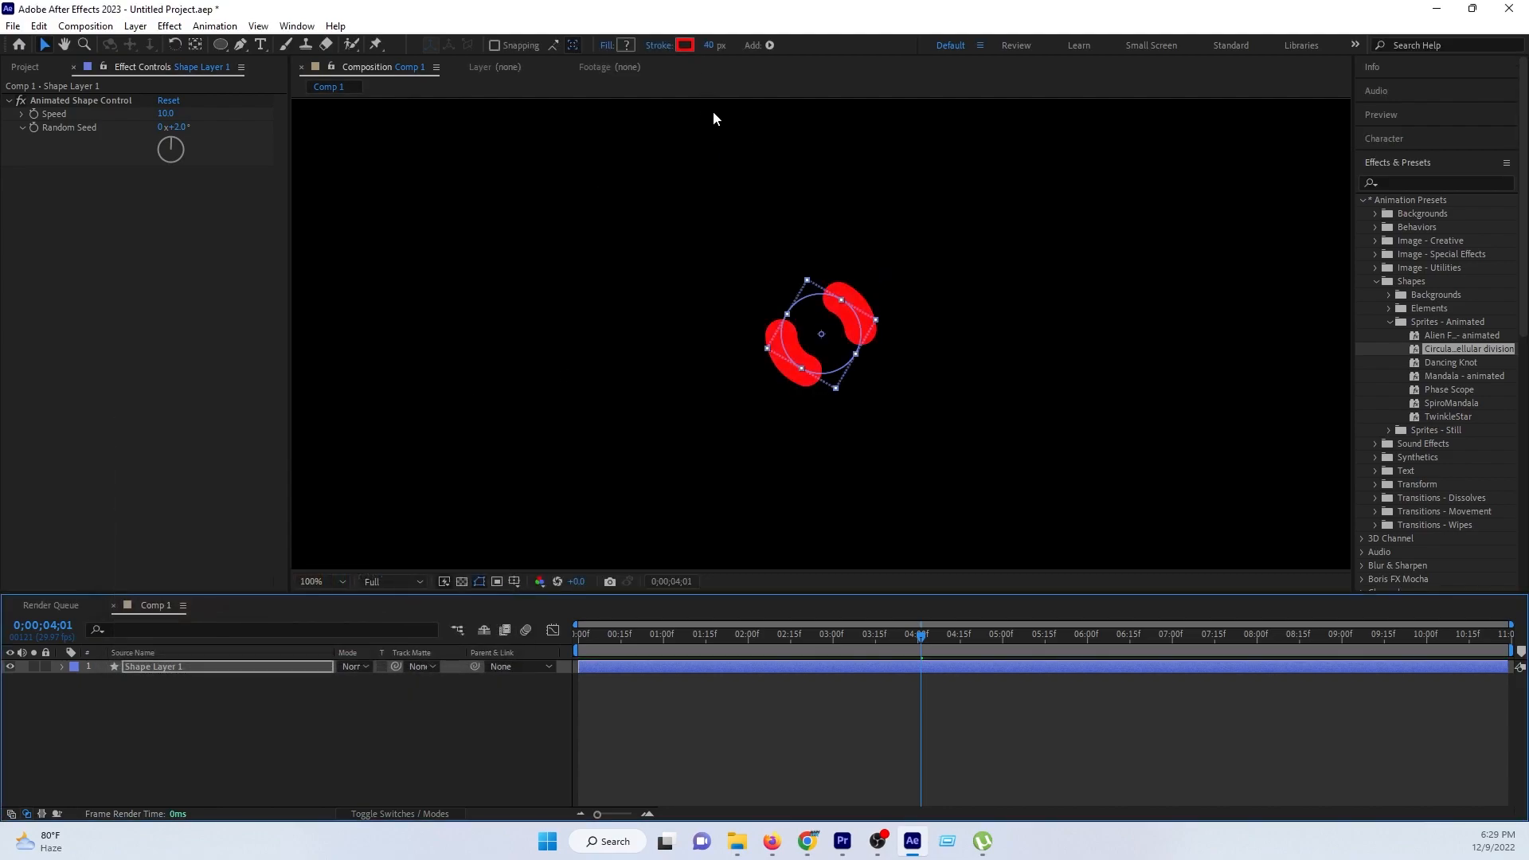
Step: Set the animated shape's stroke width to 19 px, and delete the shape layer from the composition
mouse_move(708, 45)
mouse_down()
mouse_move(595, 628)
mouse_move(1241, 639)
mouse_move(562, 652)
mouse_up()
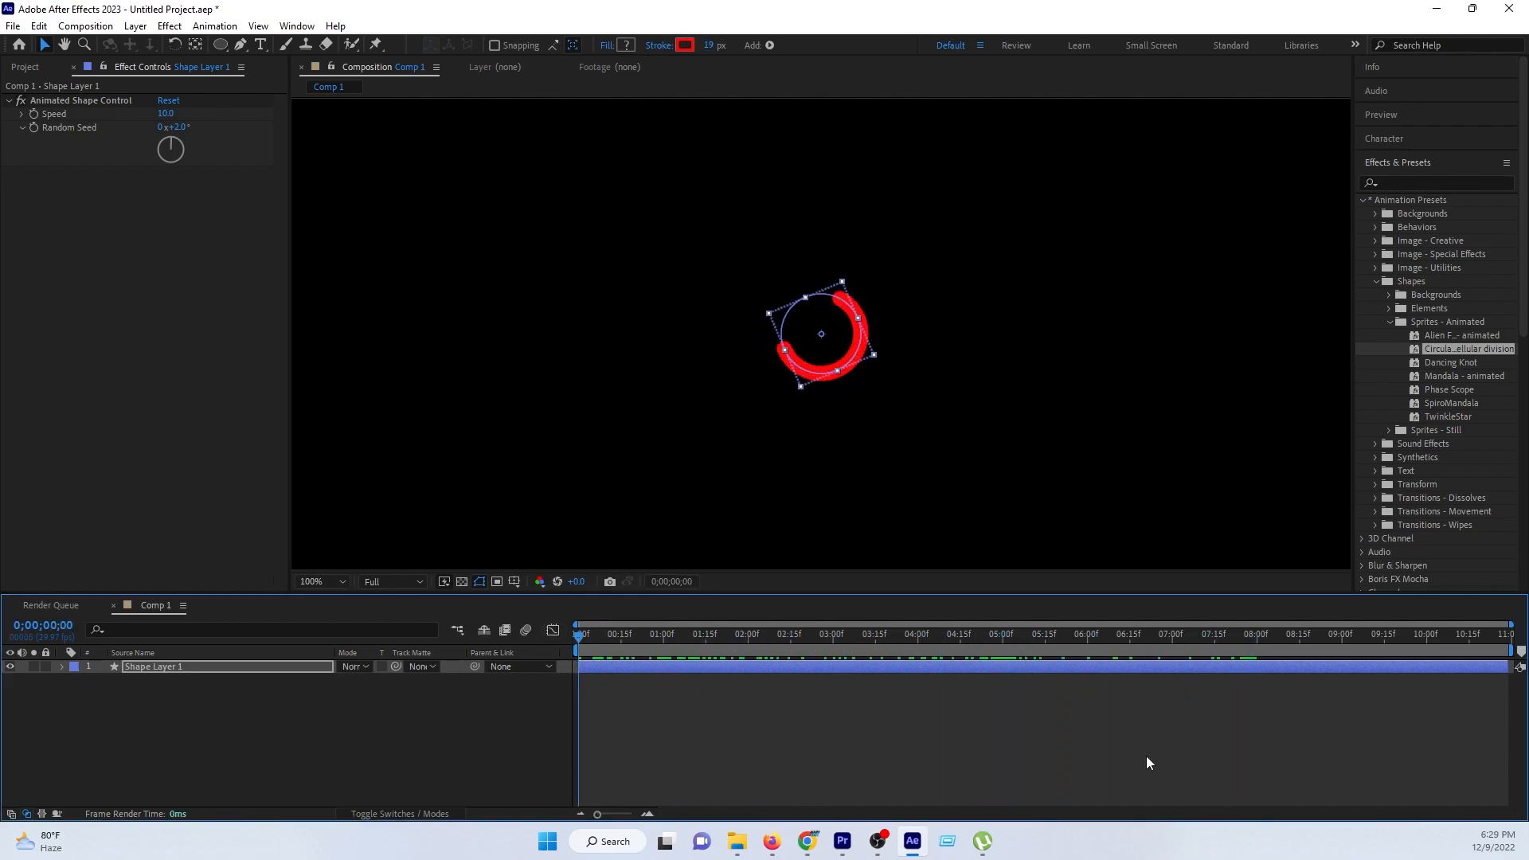
click(302, 668)
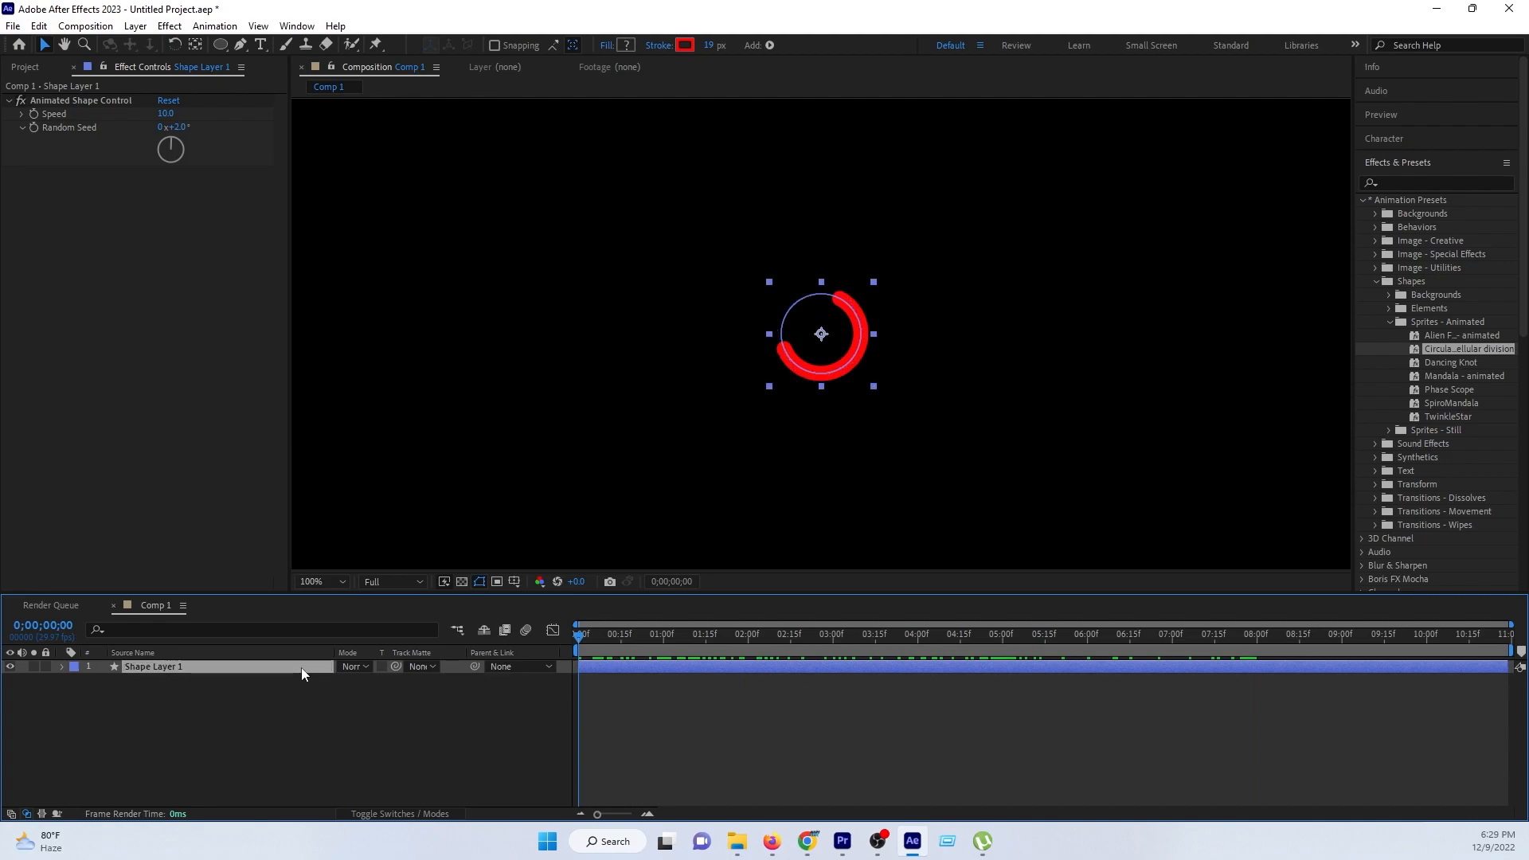
key(Delete)
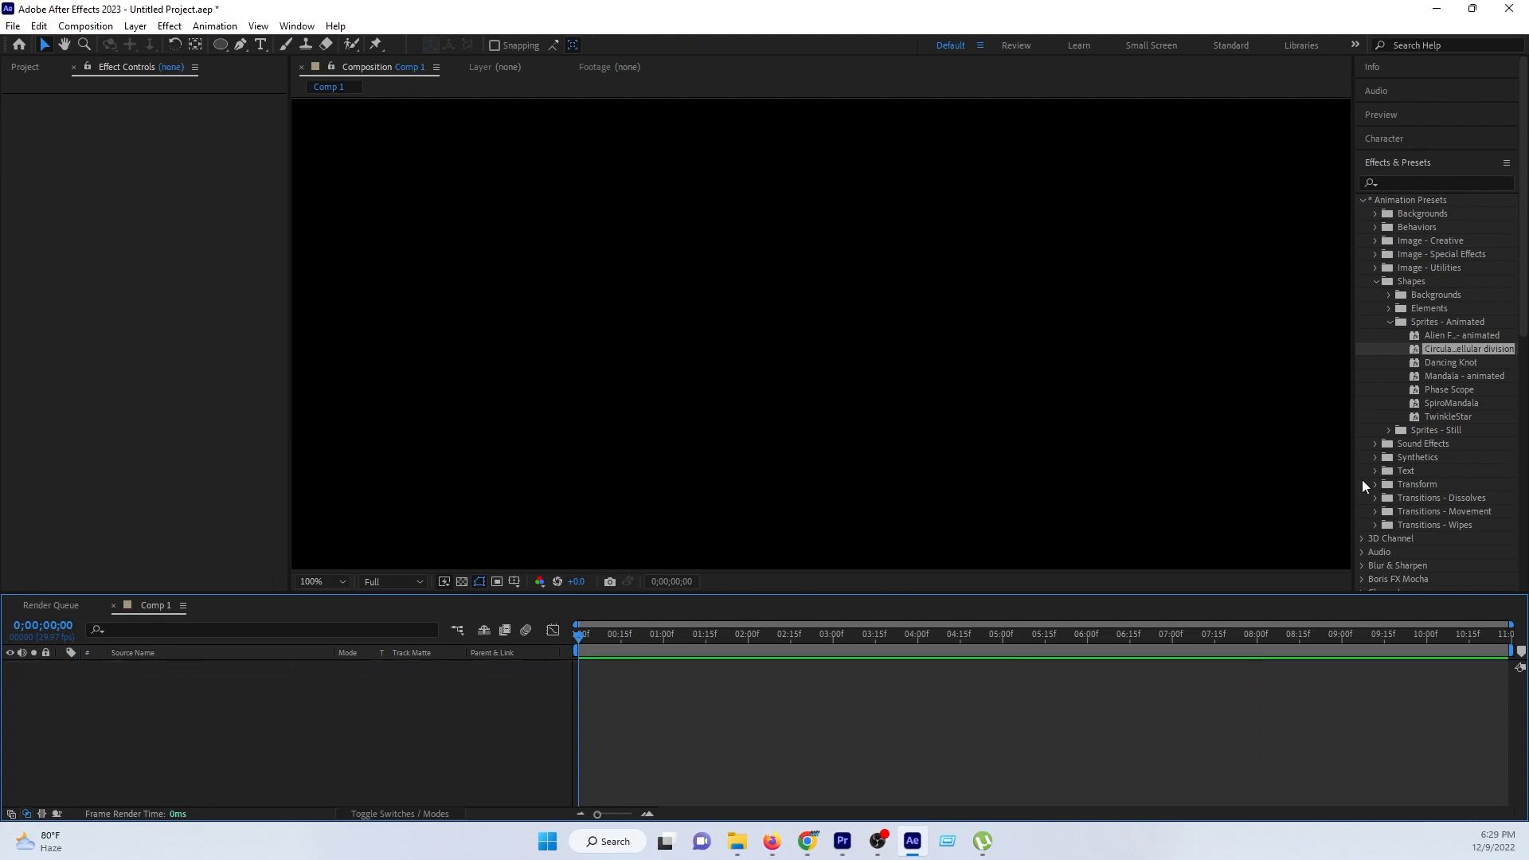
Step: Apply the TwinkleStar preset from Shapes > Sprites - Animated to the empty composition and scrub through time to preview its animation
double_click(1448, 416)
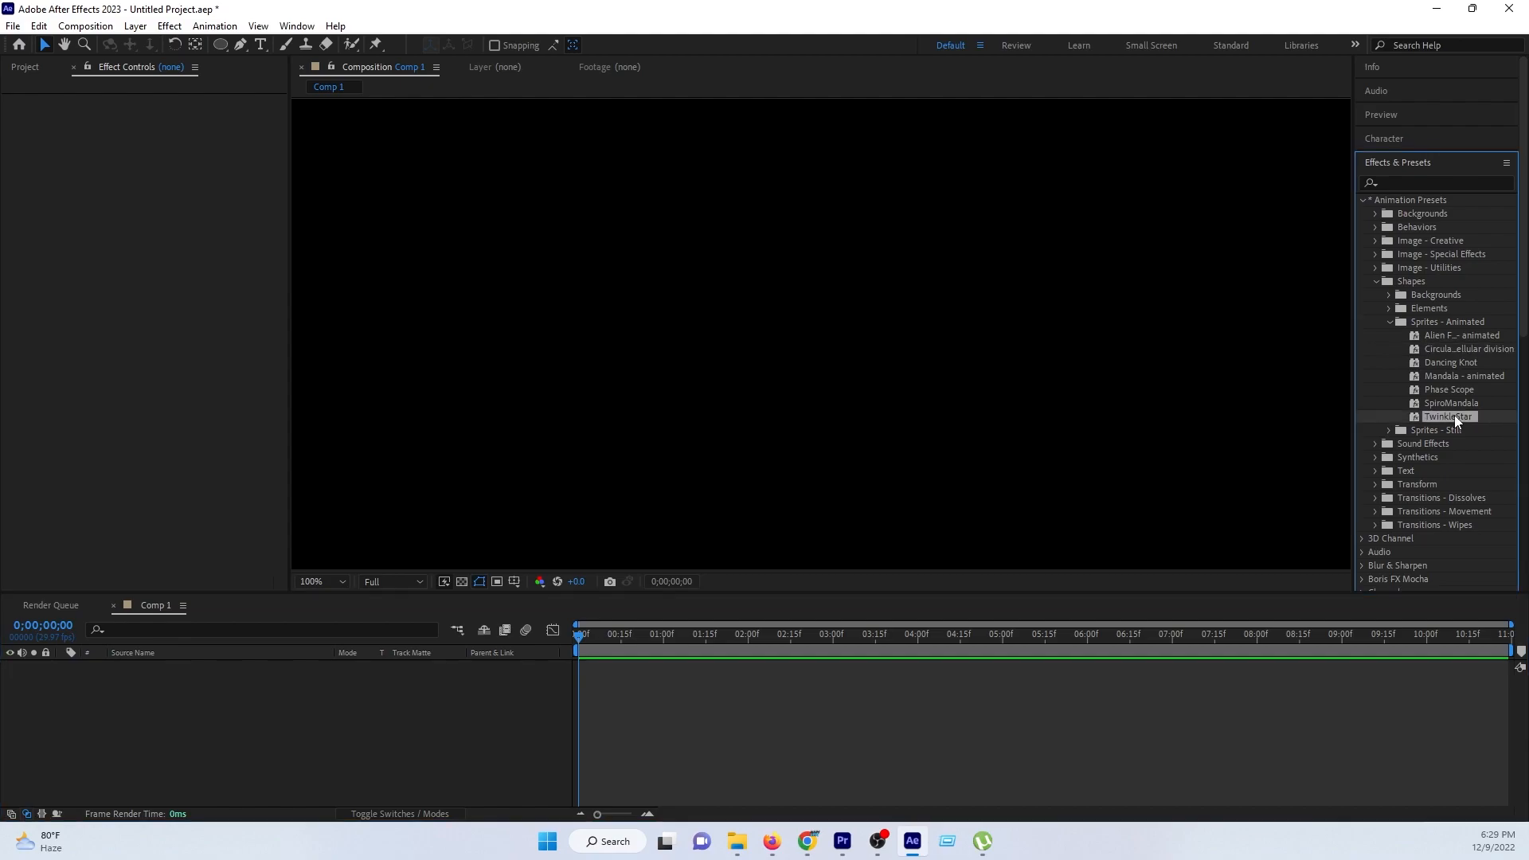
drag(613, 637, 1021, 637)
click(282, 698)
drag(666, 633, 852, 669)
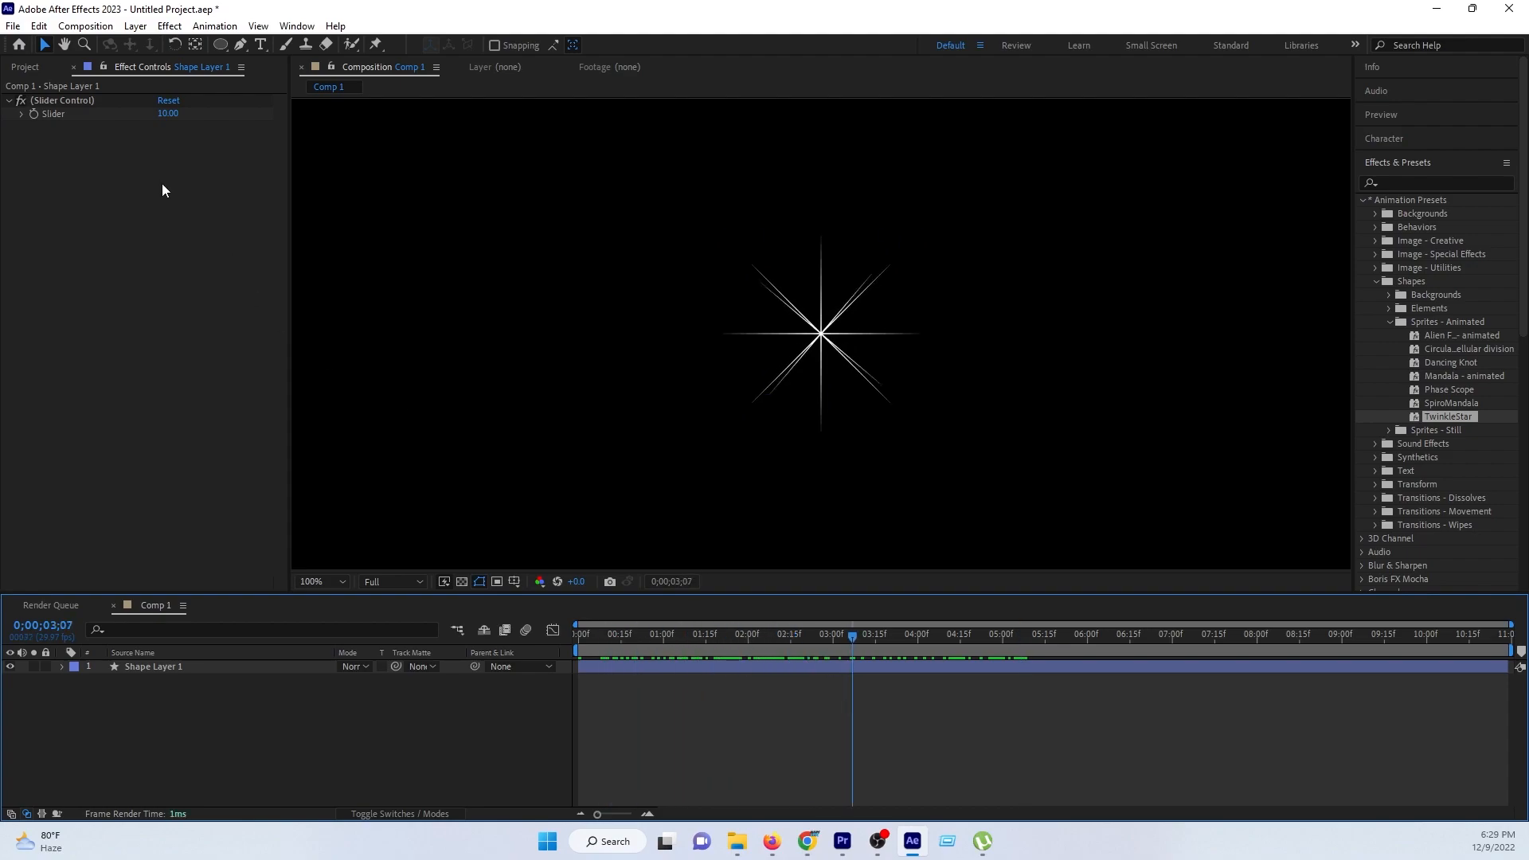
Step: Adjust the twinkle star's Slider value and scrub from the beginning to about 3 seconds to preview the change
click(138, 155)
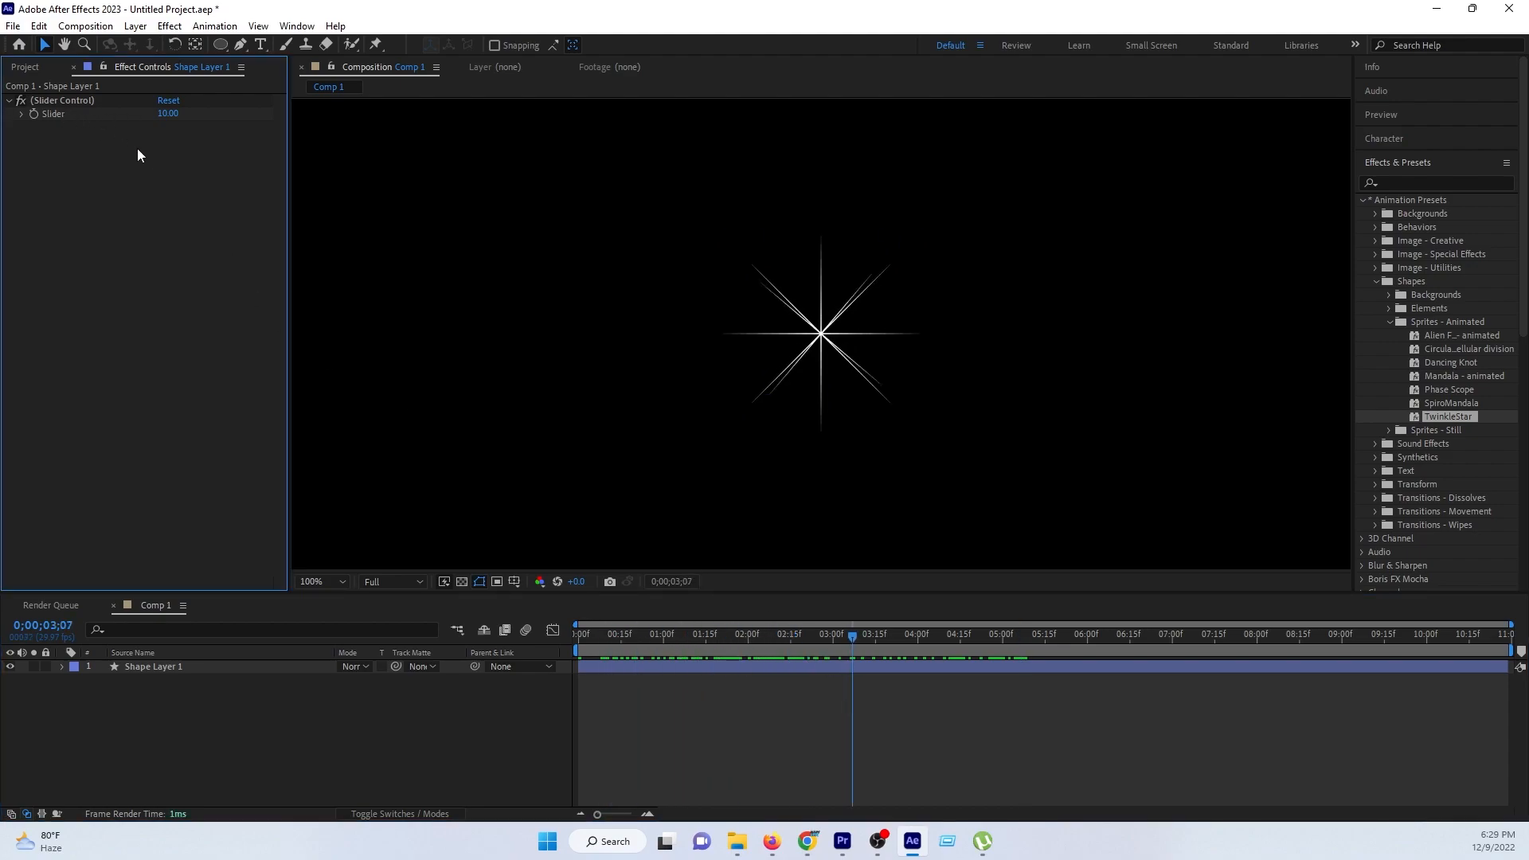
click(202, 672)
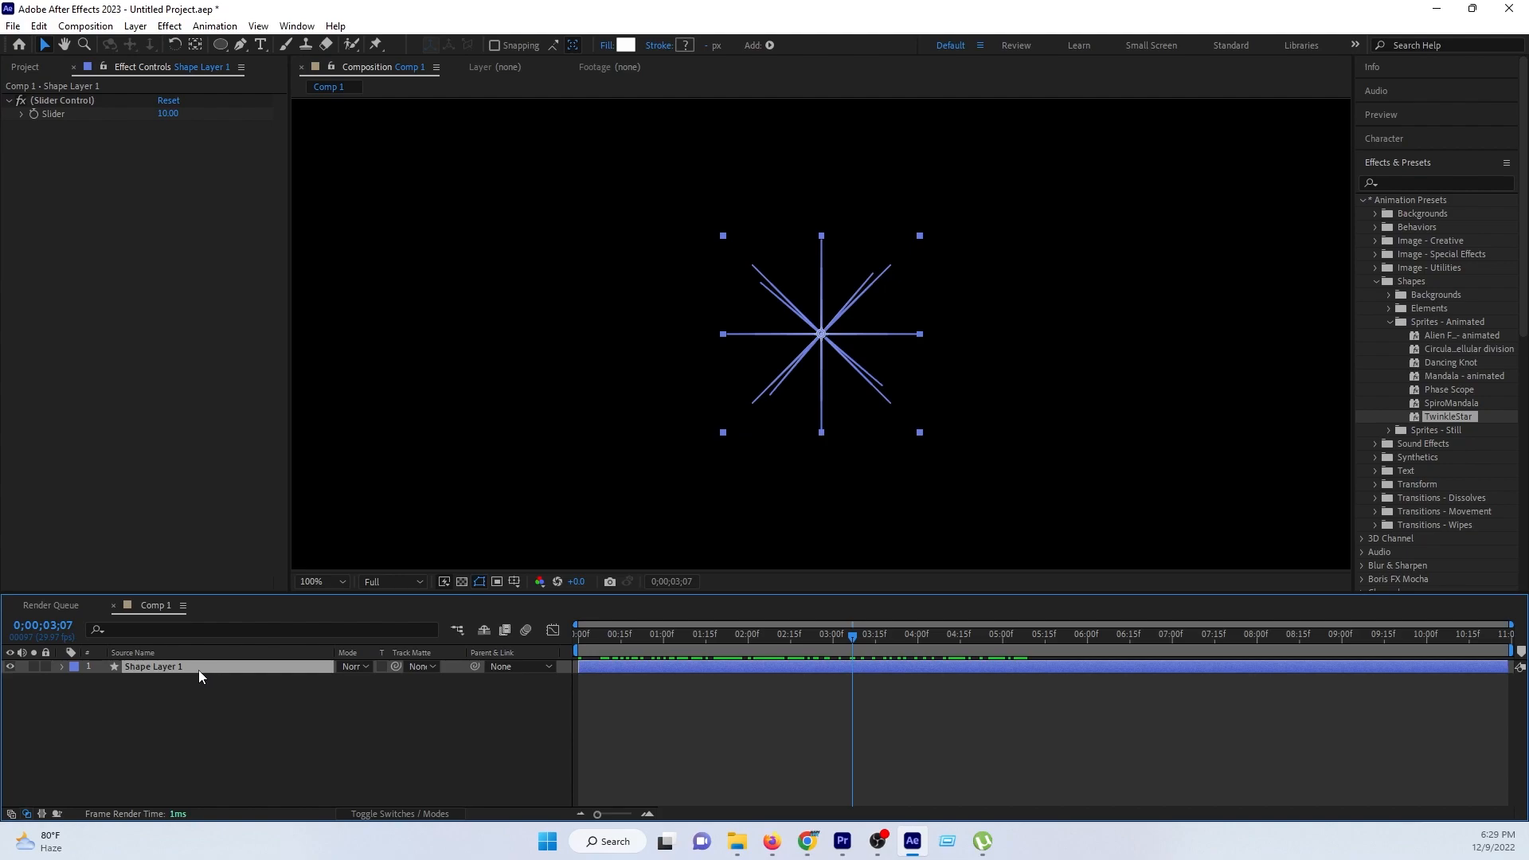
click(192, 702)
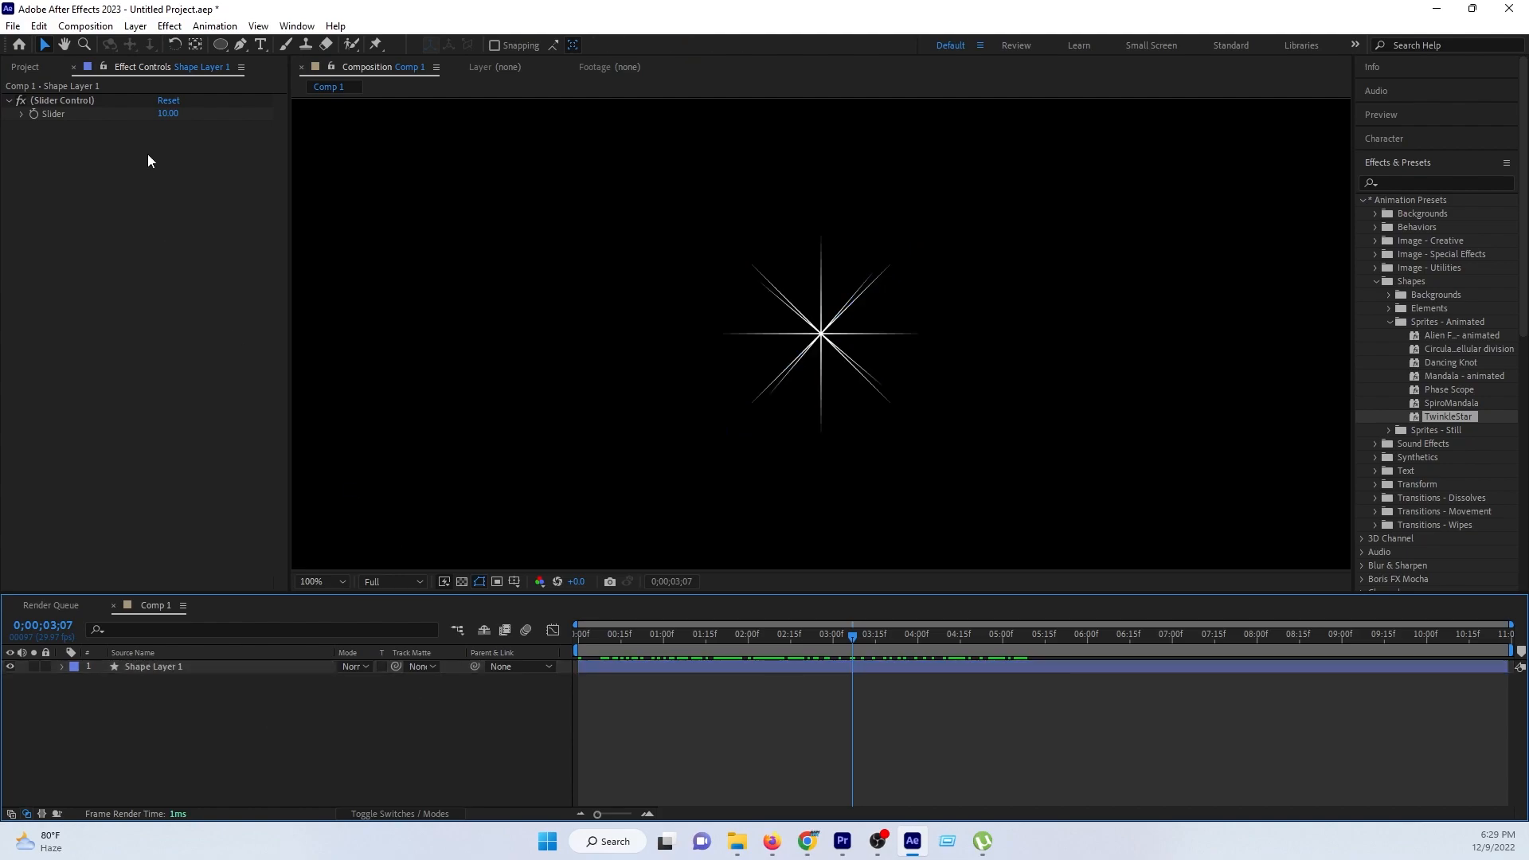
drag(166, 117, 184, 143)
drag(601, 641, 824, 645)
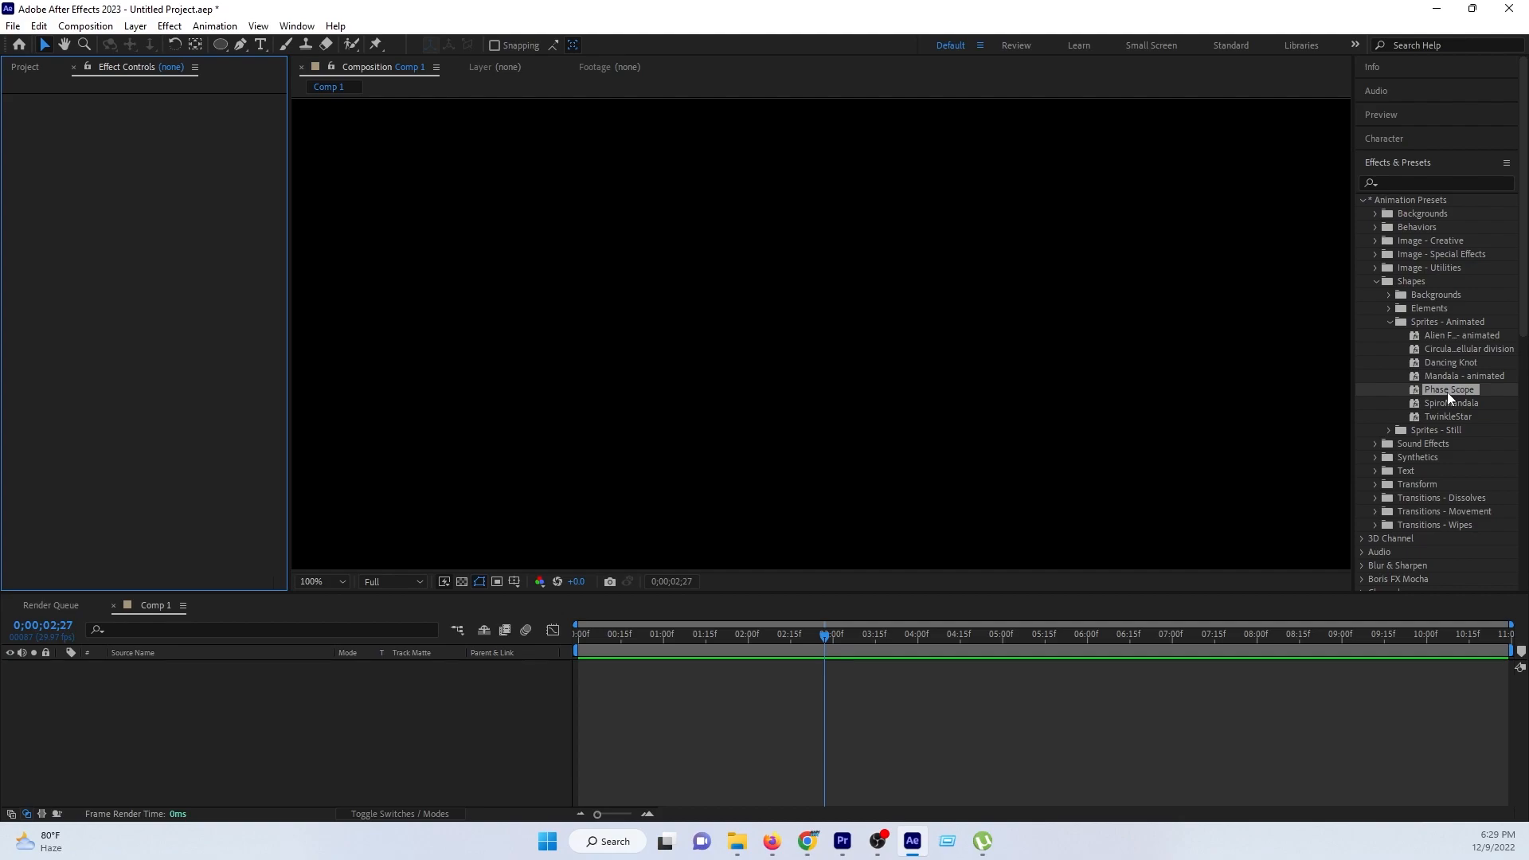
Step: Apply the Phase Scope preset from Sprites - Animated, scrub to 0;00;02;08 to preview it, and hide the shape path outlines
double_click(1446, 390)
drag(602, 649, 770, 642)
click(482, 585)
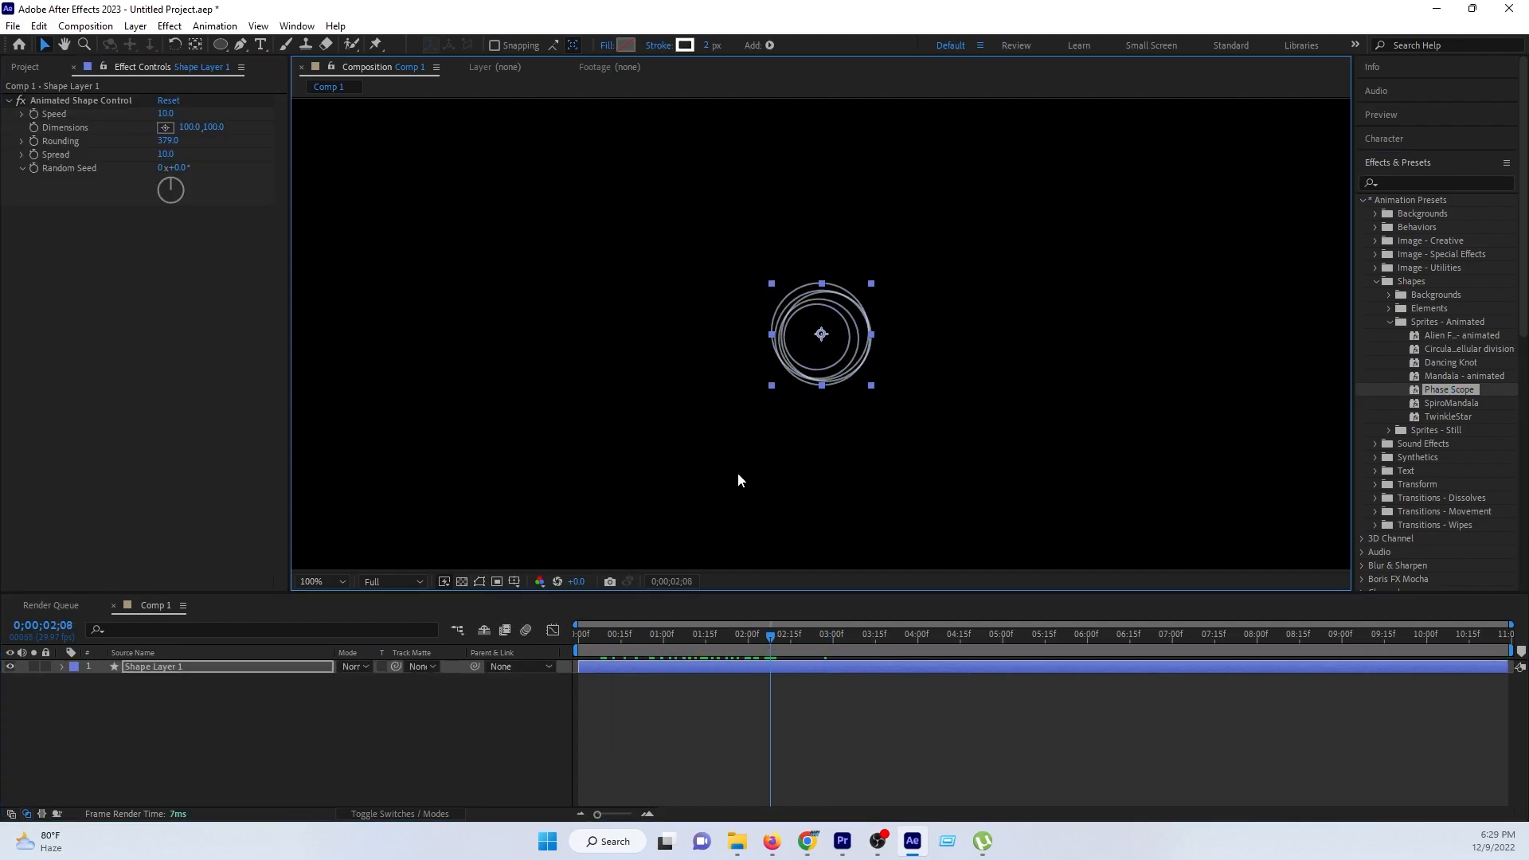
scroll(734, 471, up, 2)
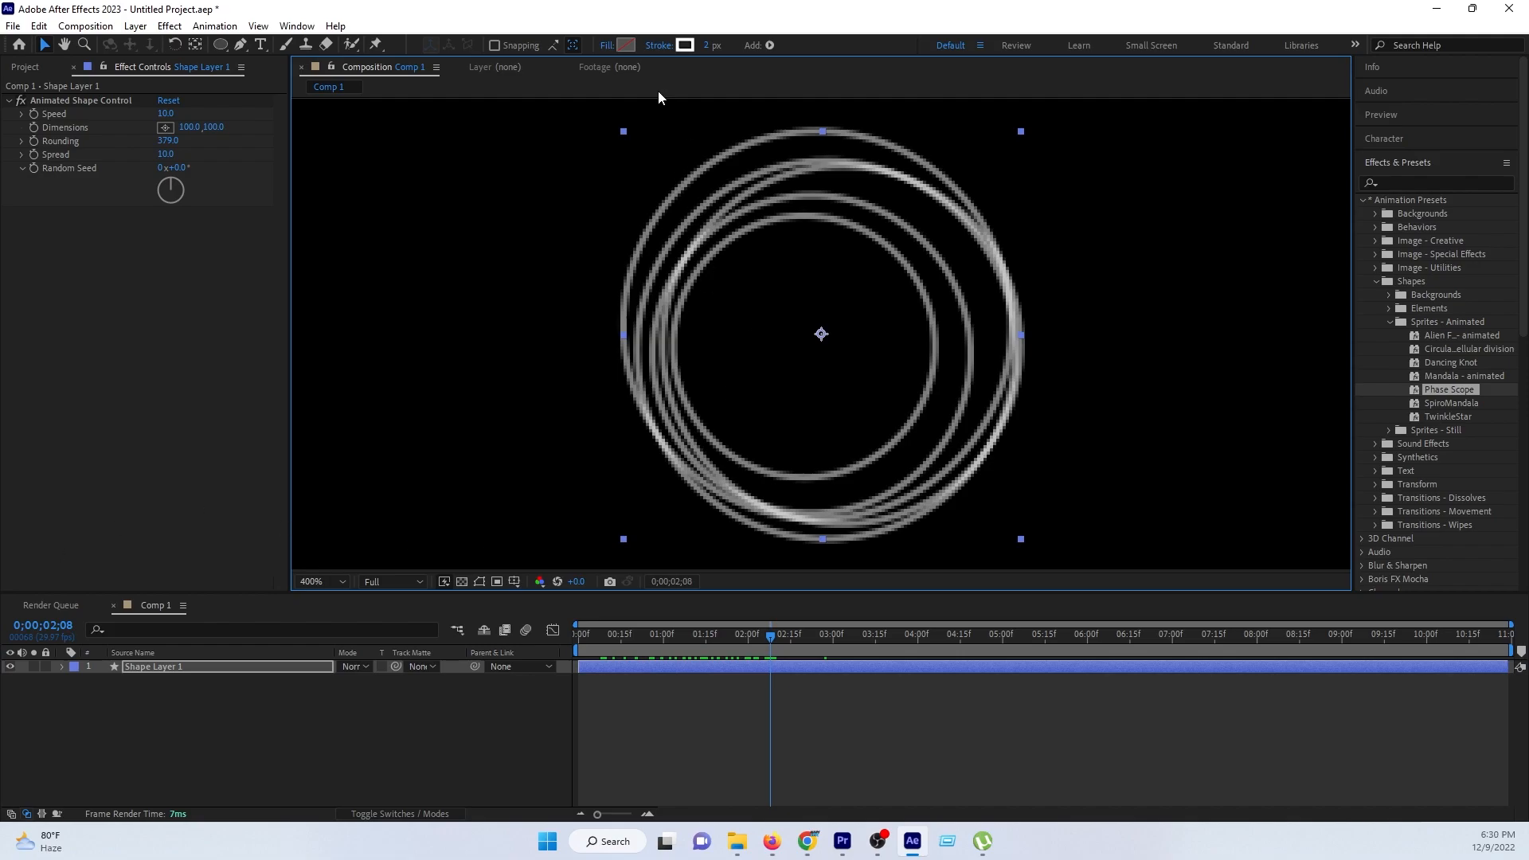
Step: Change the Phase Scope shape's stroke color to red, FF0000
click(684, 44)
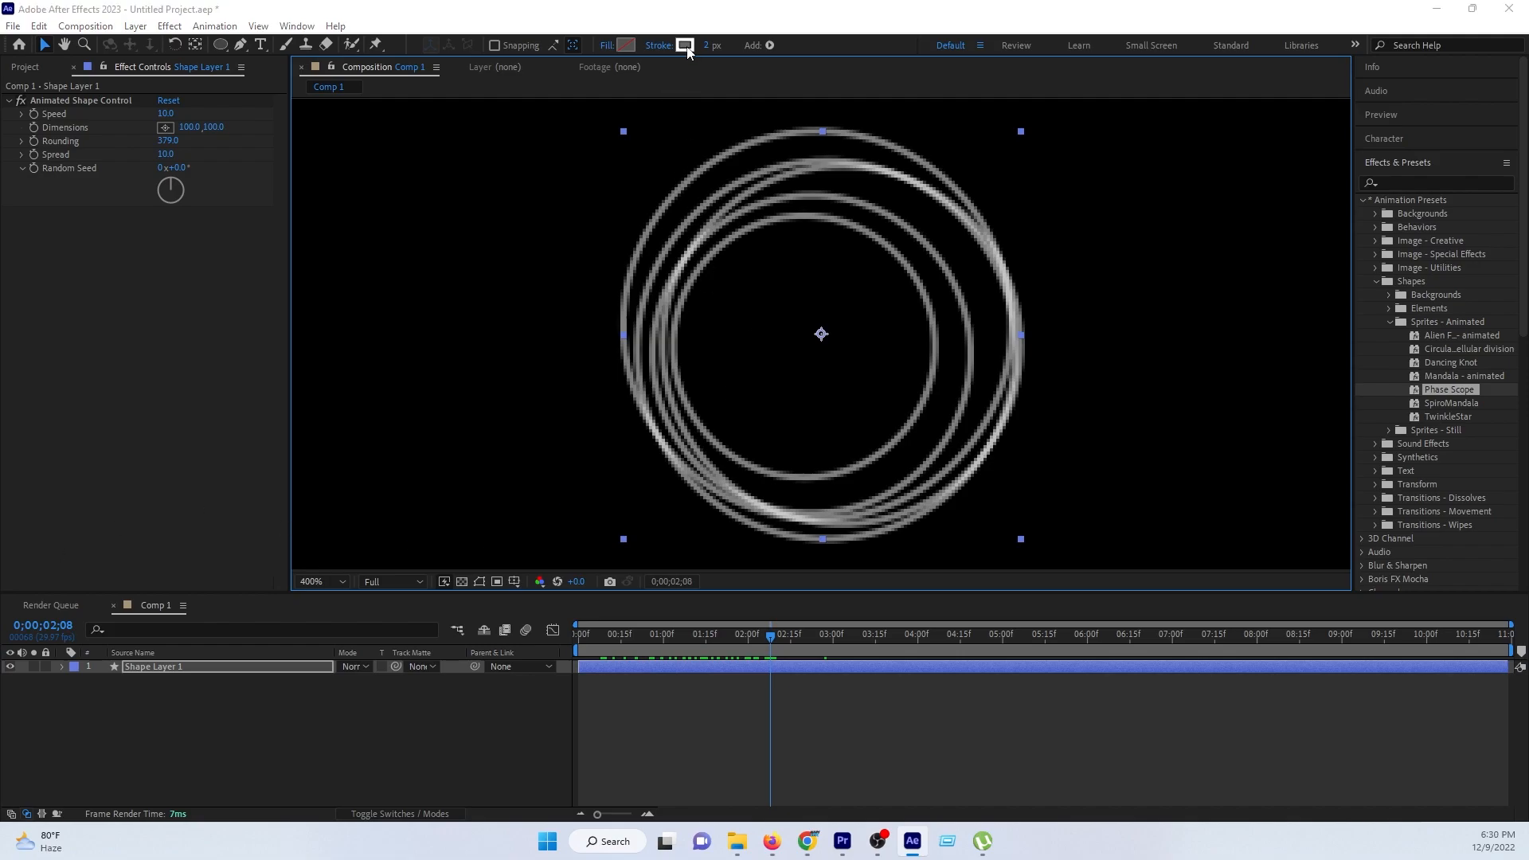
drag(290, 506, 324, 405)
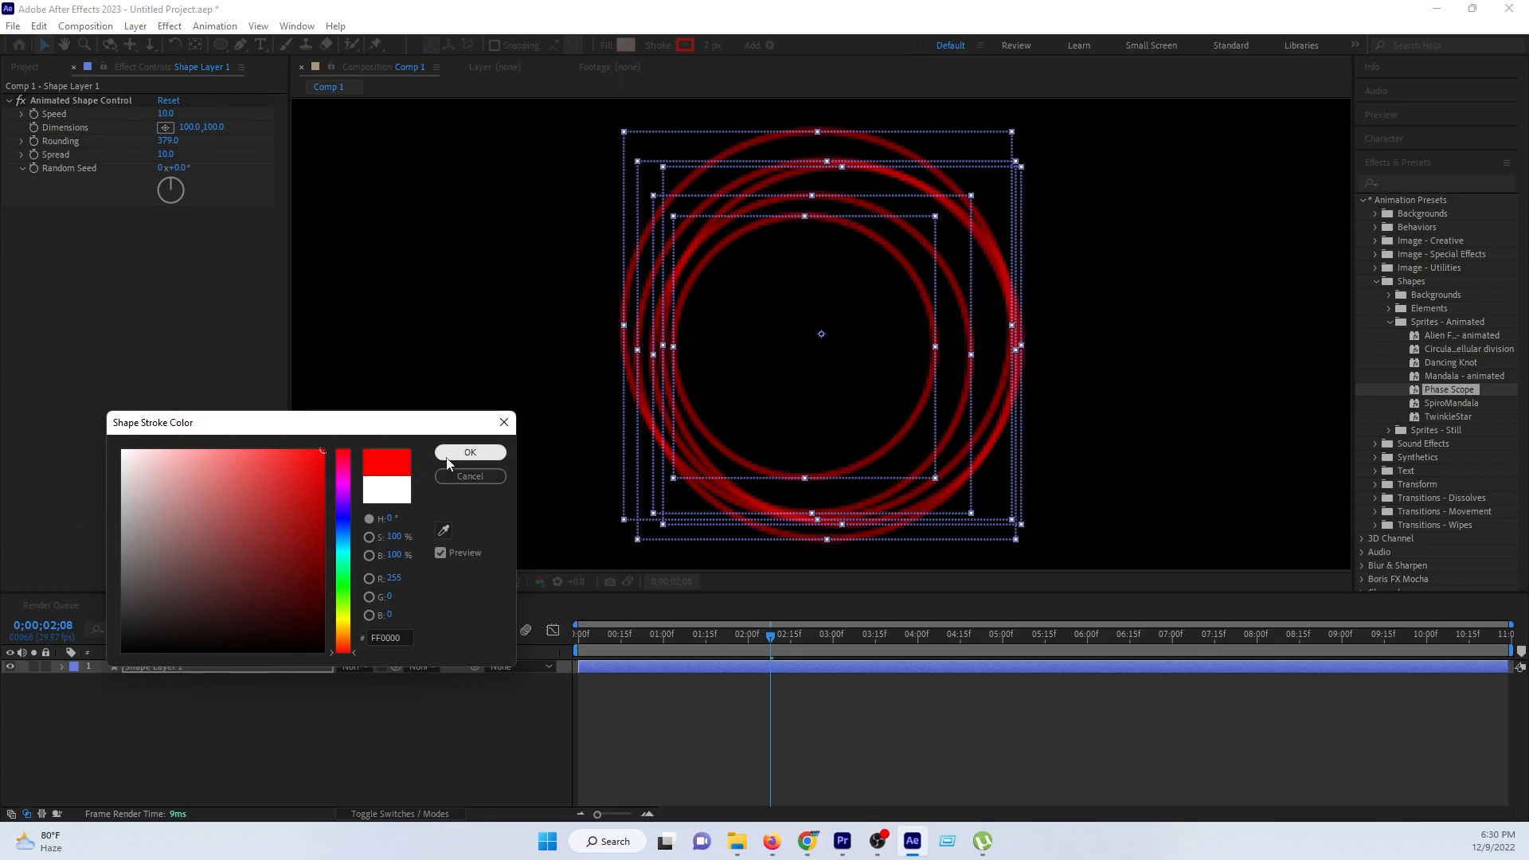
click(471, 451)
Step: Set the Phase Scope shape's Spread to 31, and undo a trial change to its Speed
click(59, 127)
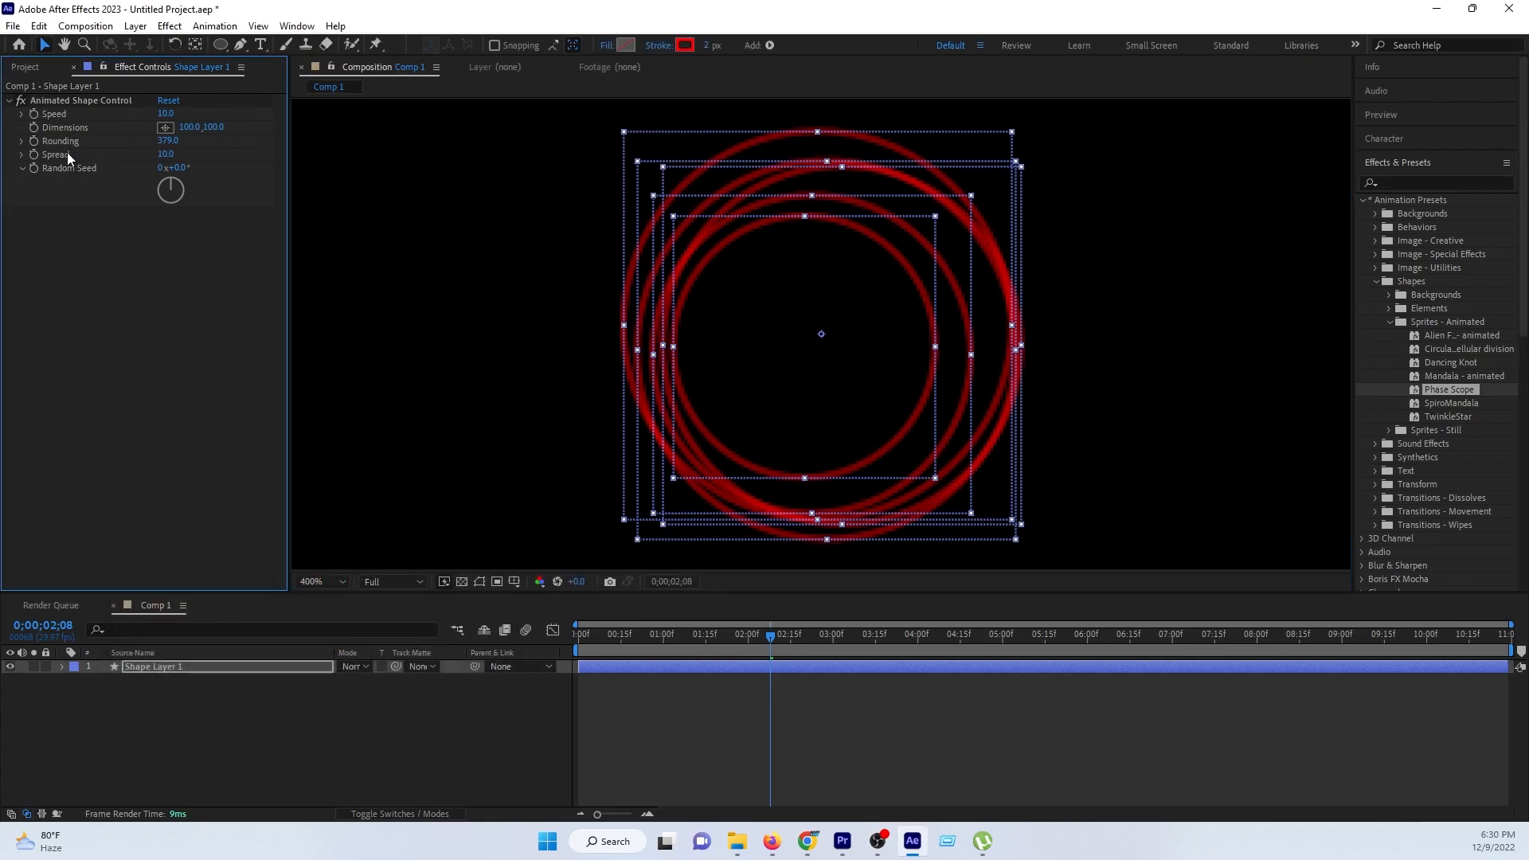
drag(165, 153, 201, 160)
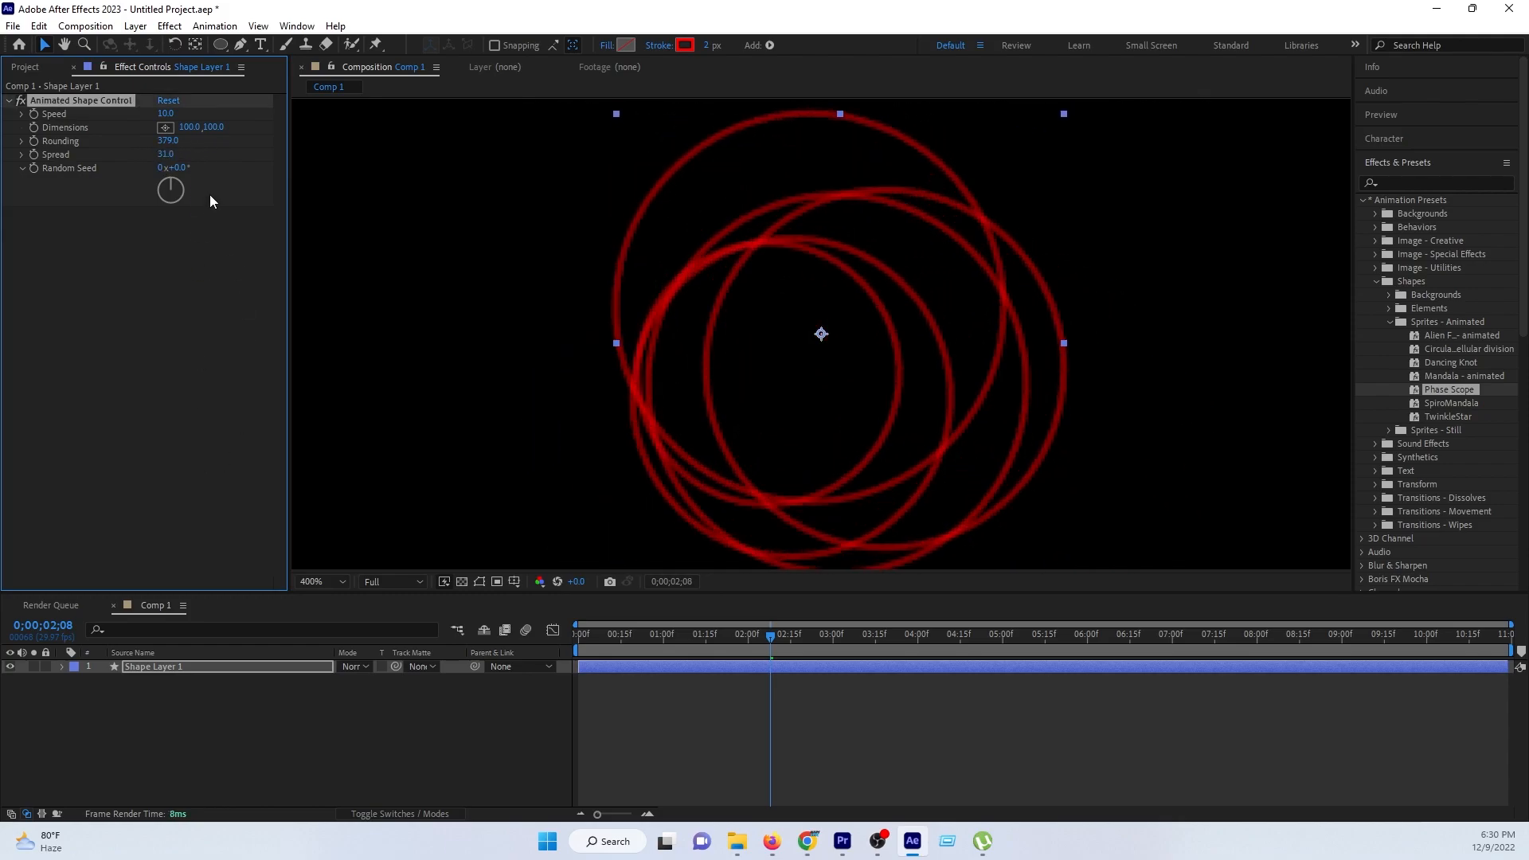
drag(165, 114, 175, 118)
key(ctrl+z)
Step: Set the Phase Scope shape's stroke width to 16 px, and delete its shape layer
drag(706, 47, 719, 48)
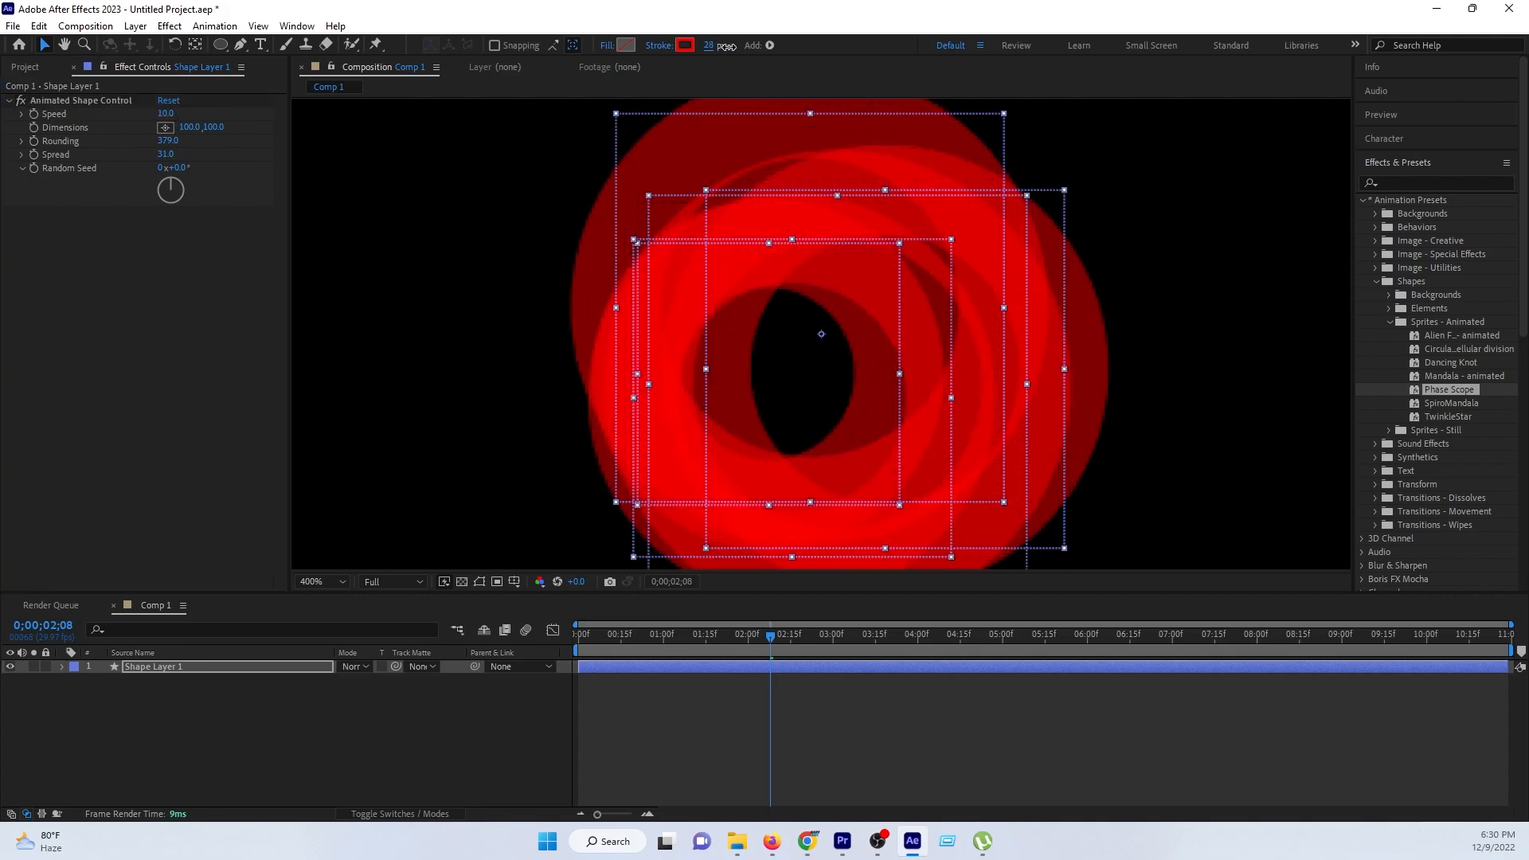
key(comma)
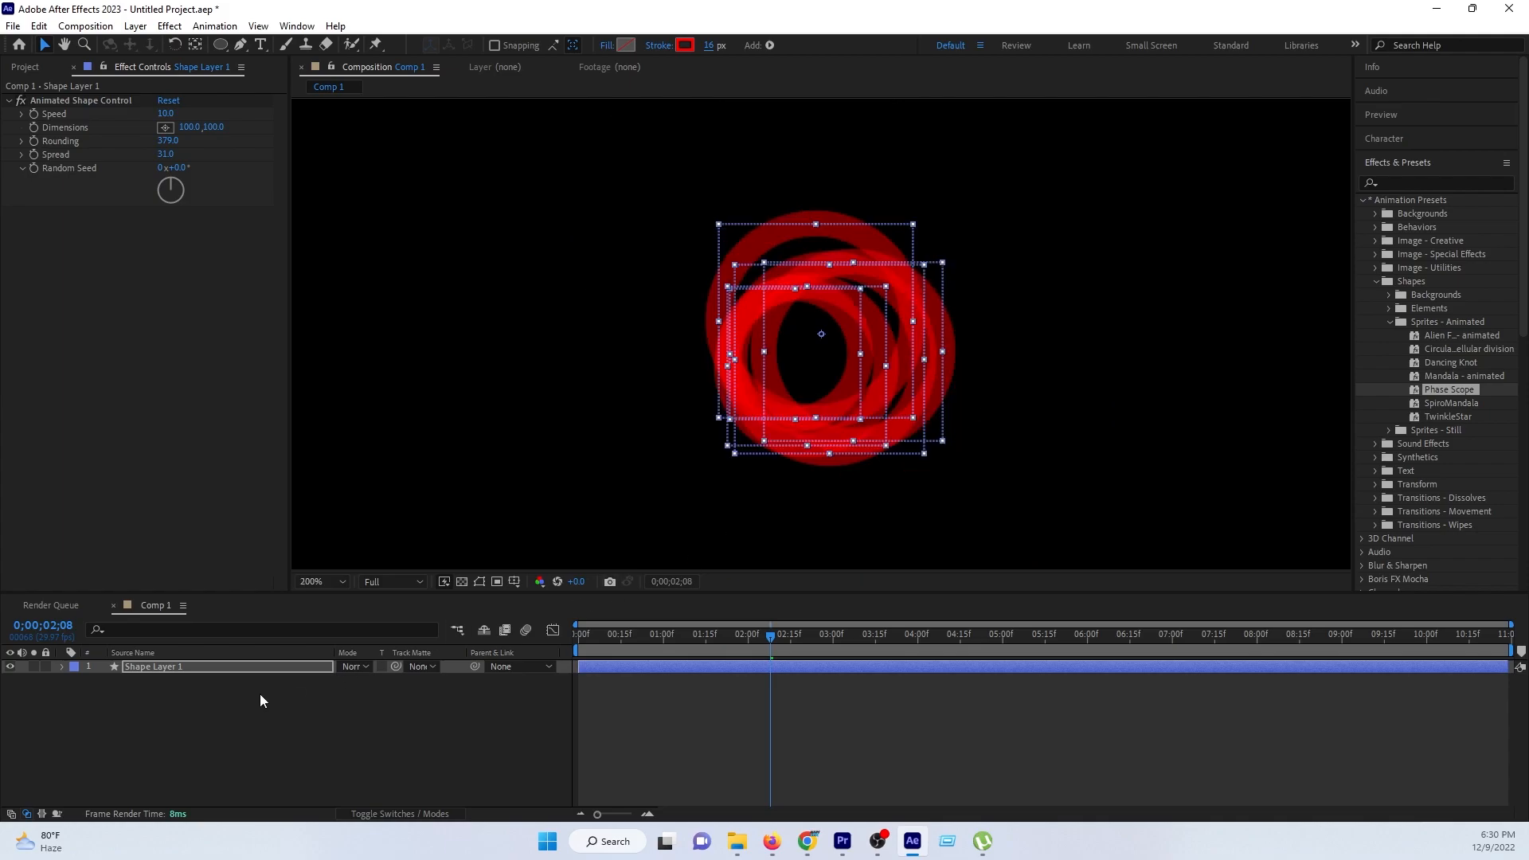
click(255, 671)
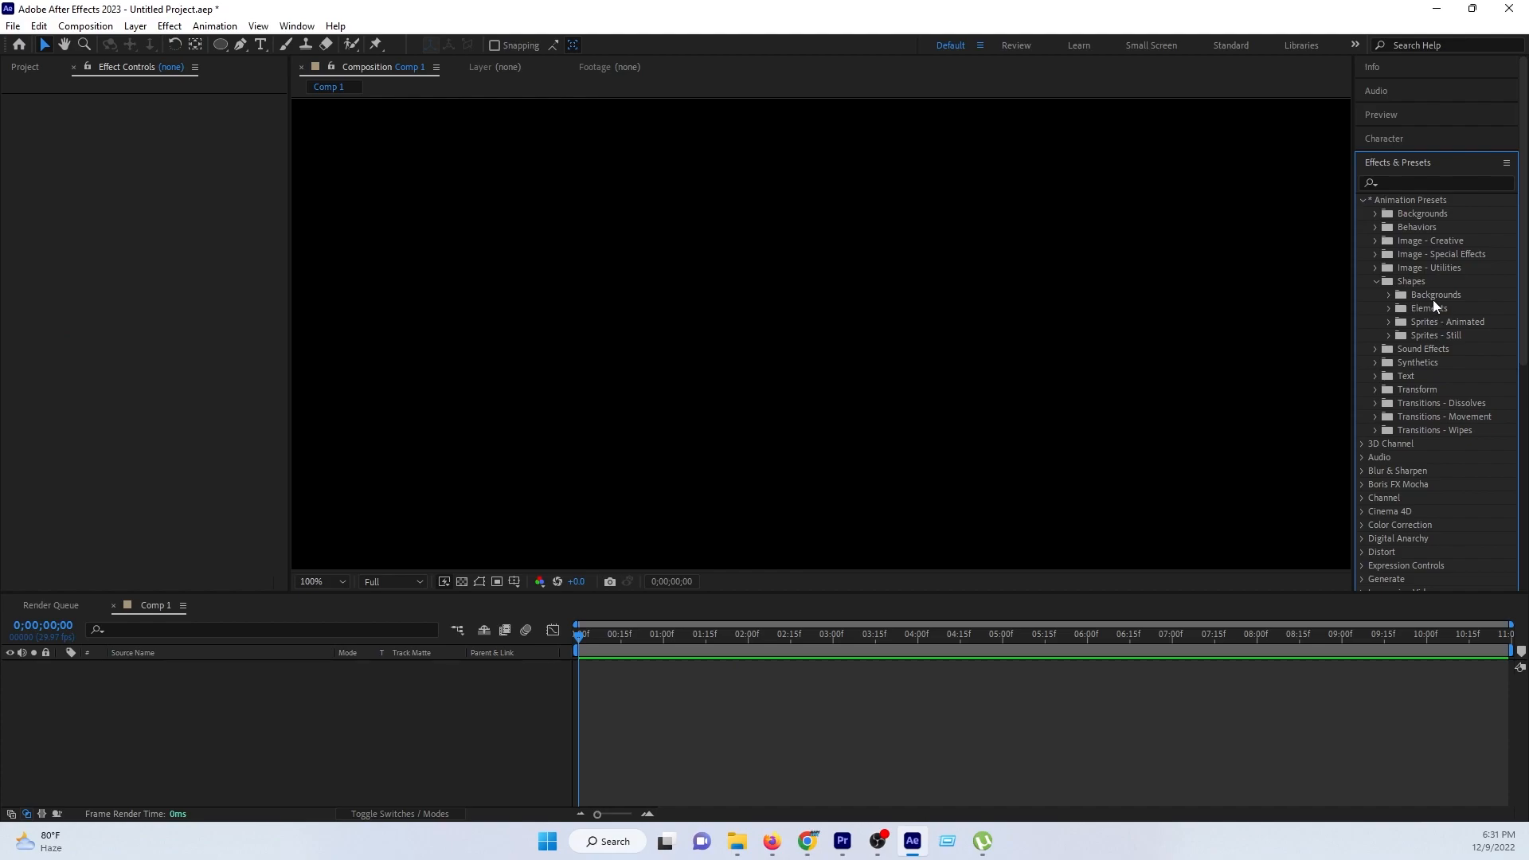
Step: Apply the Write On Arrow preset from Shapes > Elements and scrub to 0;00;03;29 to preview the arrow animation
click(1388, 309)
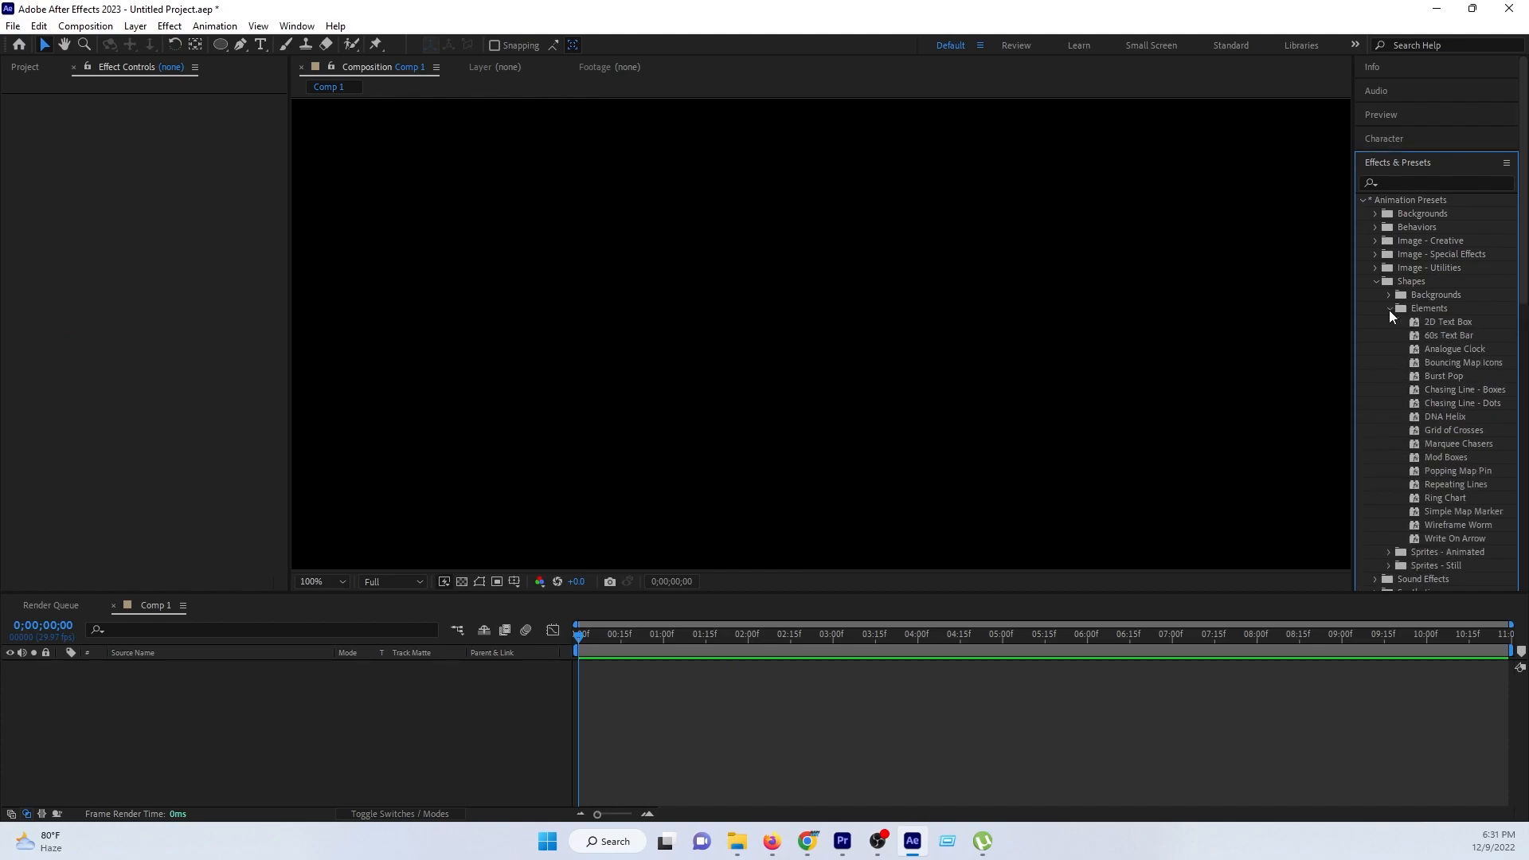
scroll(1458, 404, down, 1)
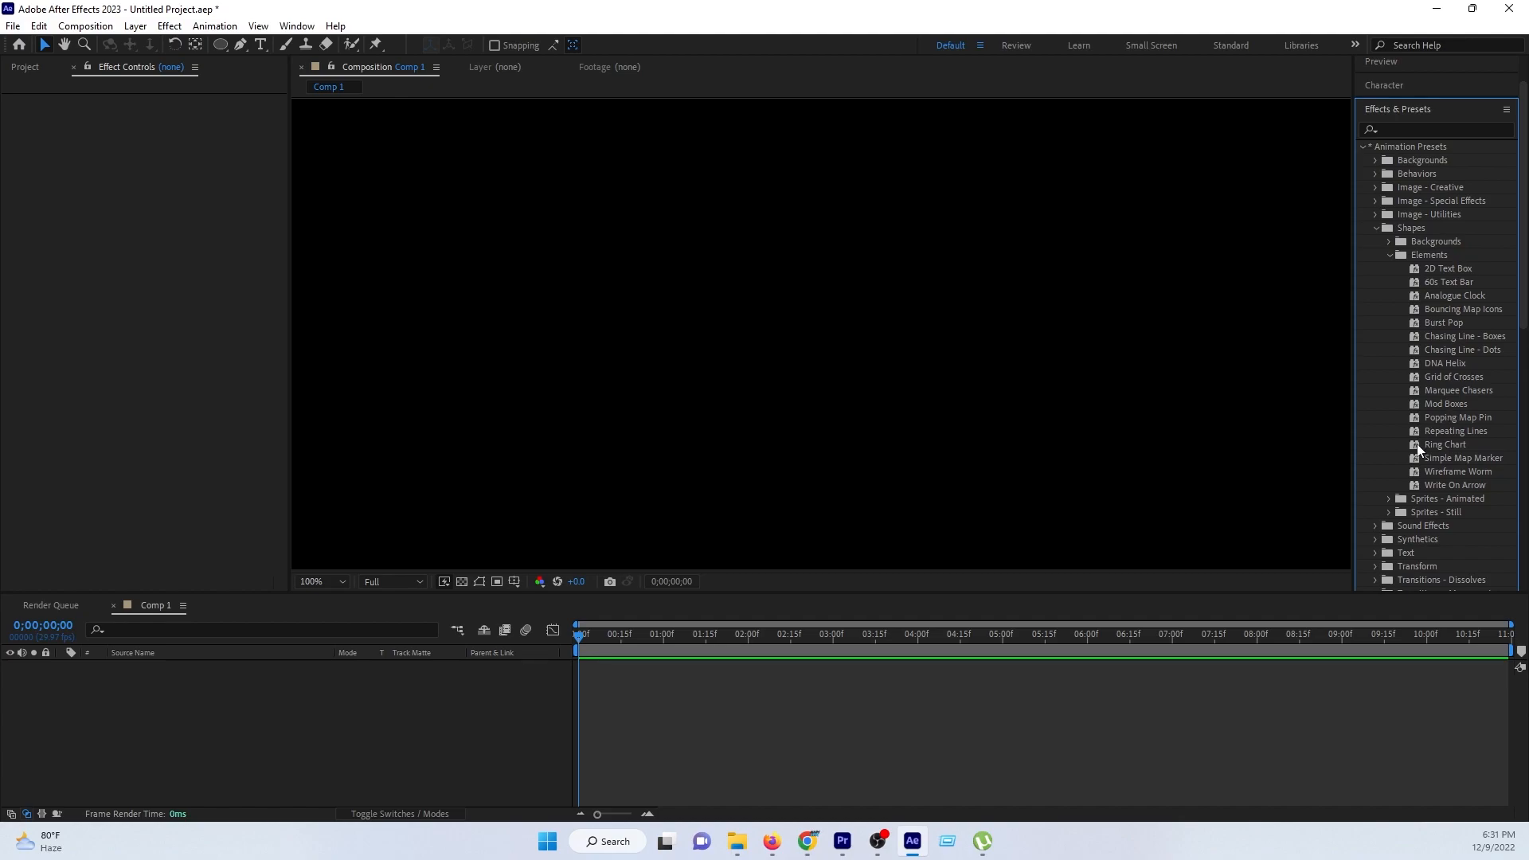
double_click(1450, 484)
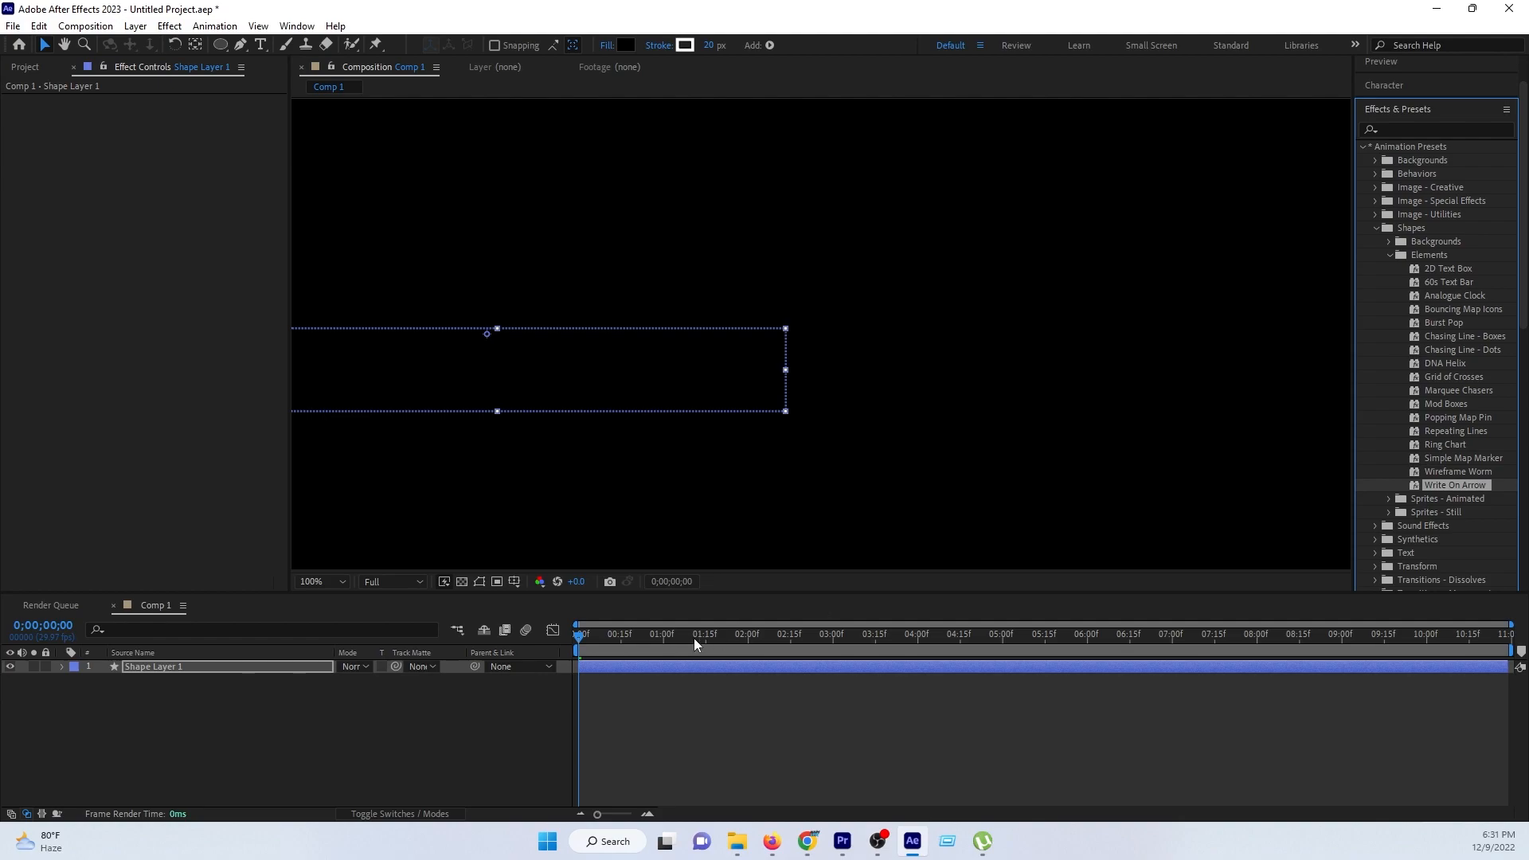
scroll(644, 484, down, 1)
drag(609, 652, 914, 657)
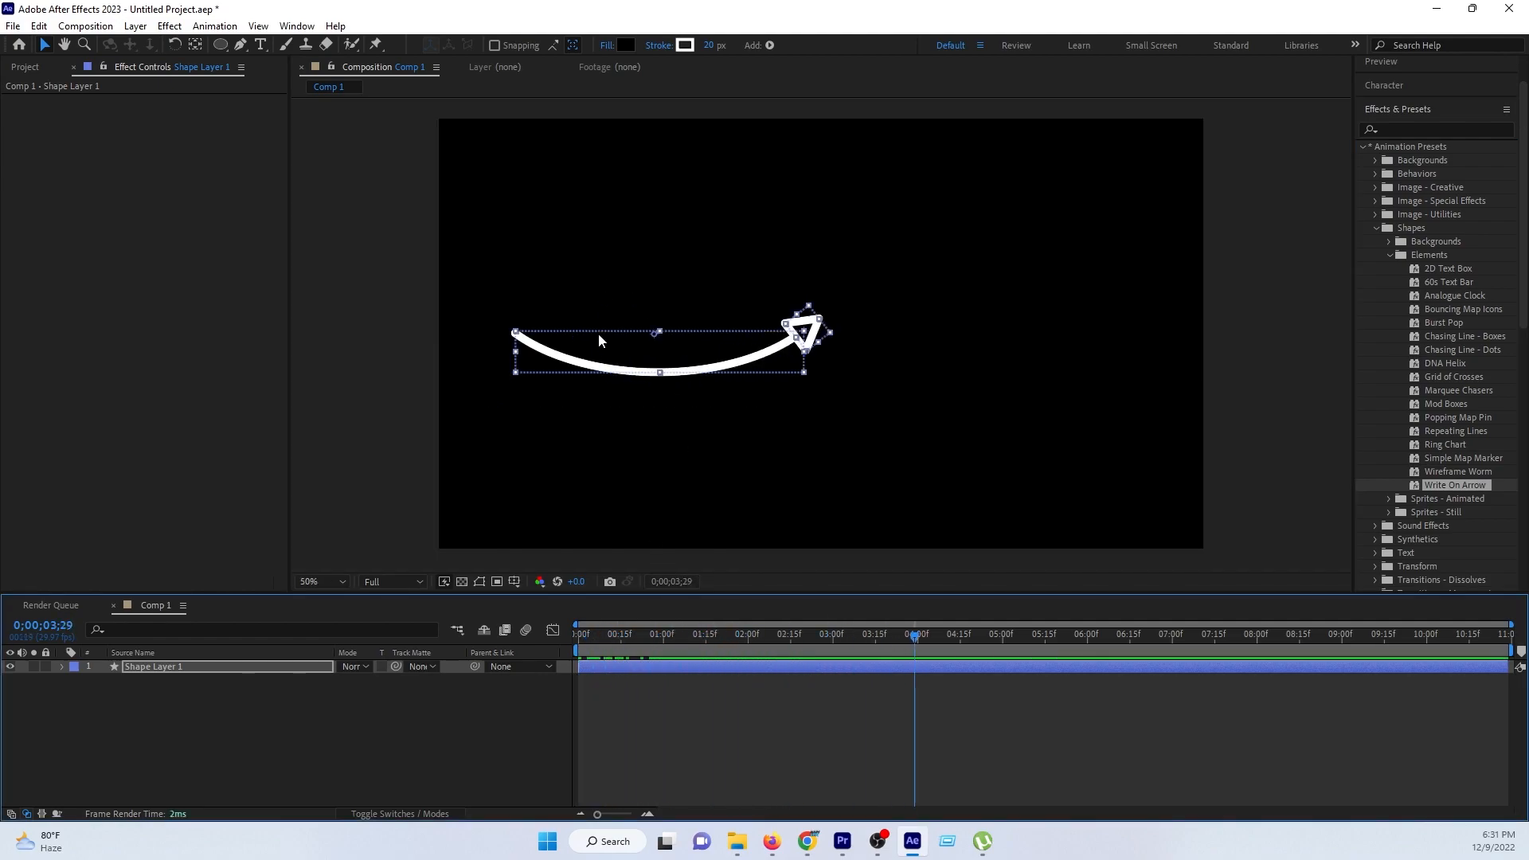
Step: Change the arrow's stroke color from the stroke settings to red
click(684, 44)
click(301, 468)
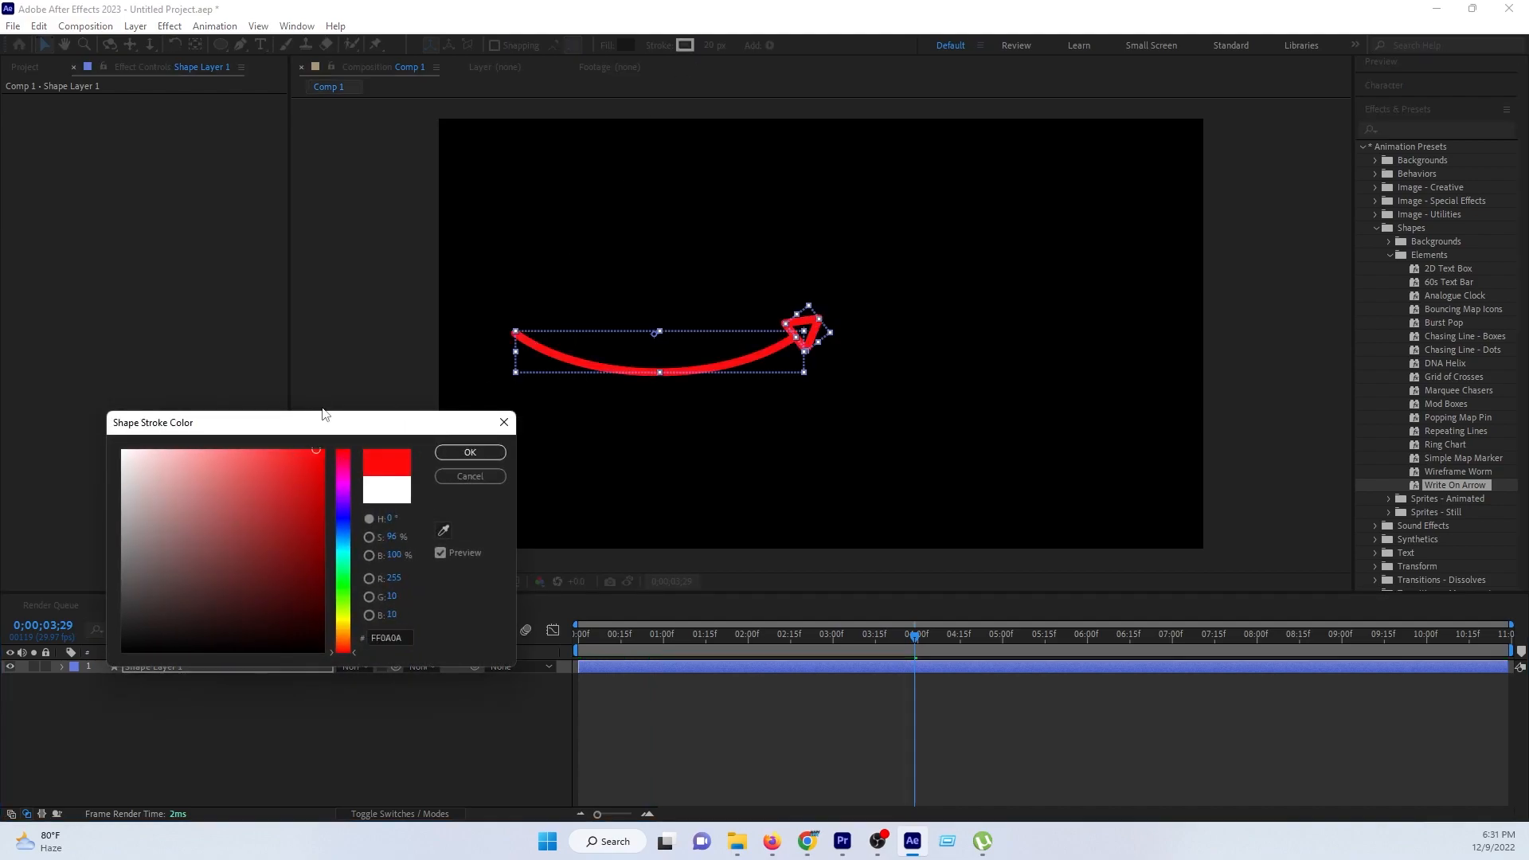
click(481, 448)
Step: Apply the Ring Chart preset from Shapes > Elements to Shape Layer 1 and scrub to 0;00;04;14 to preview its animation
click(293, 664)
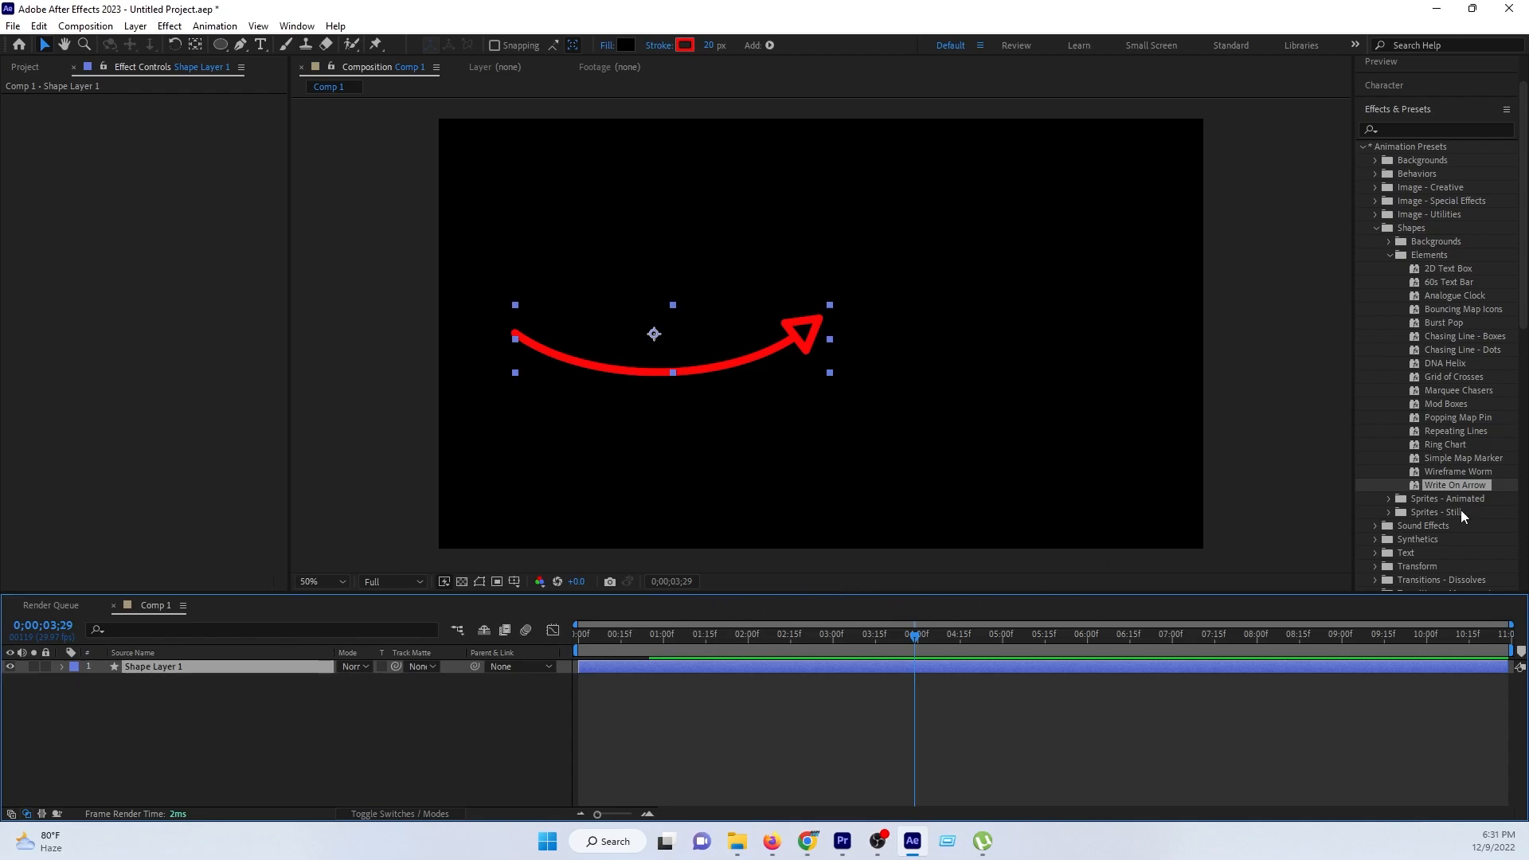
double_click(1445, 445)
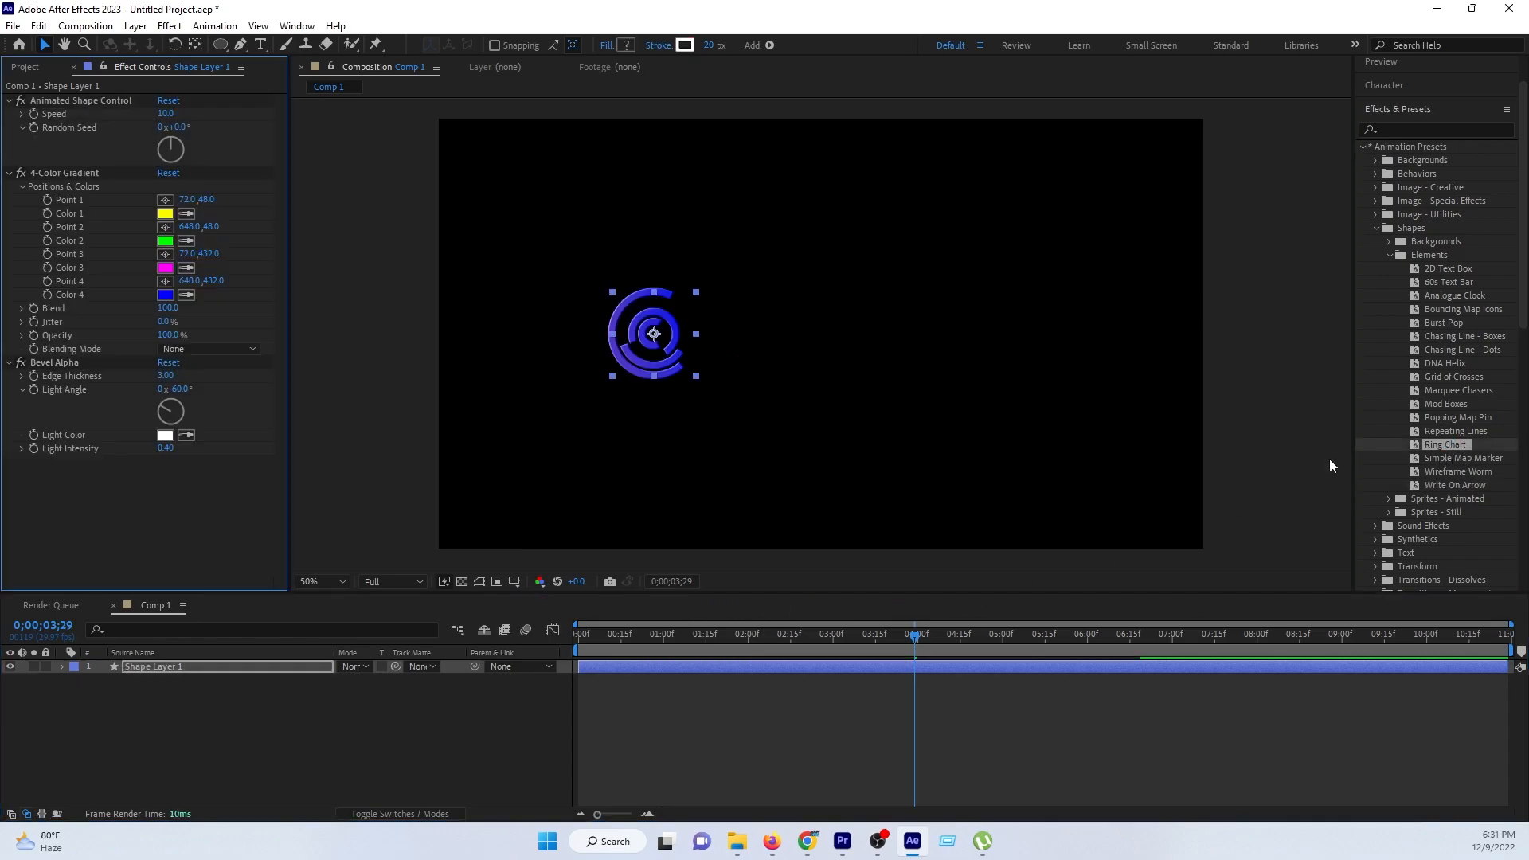
click(621, 637)
drag(616, 651, 957, 641)
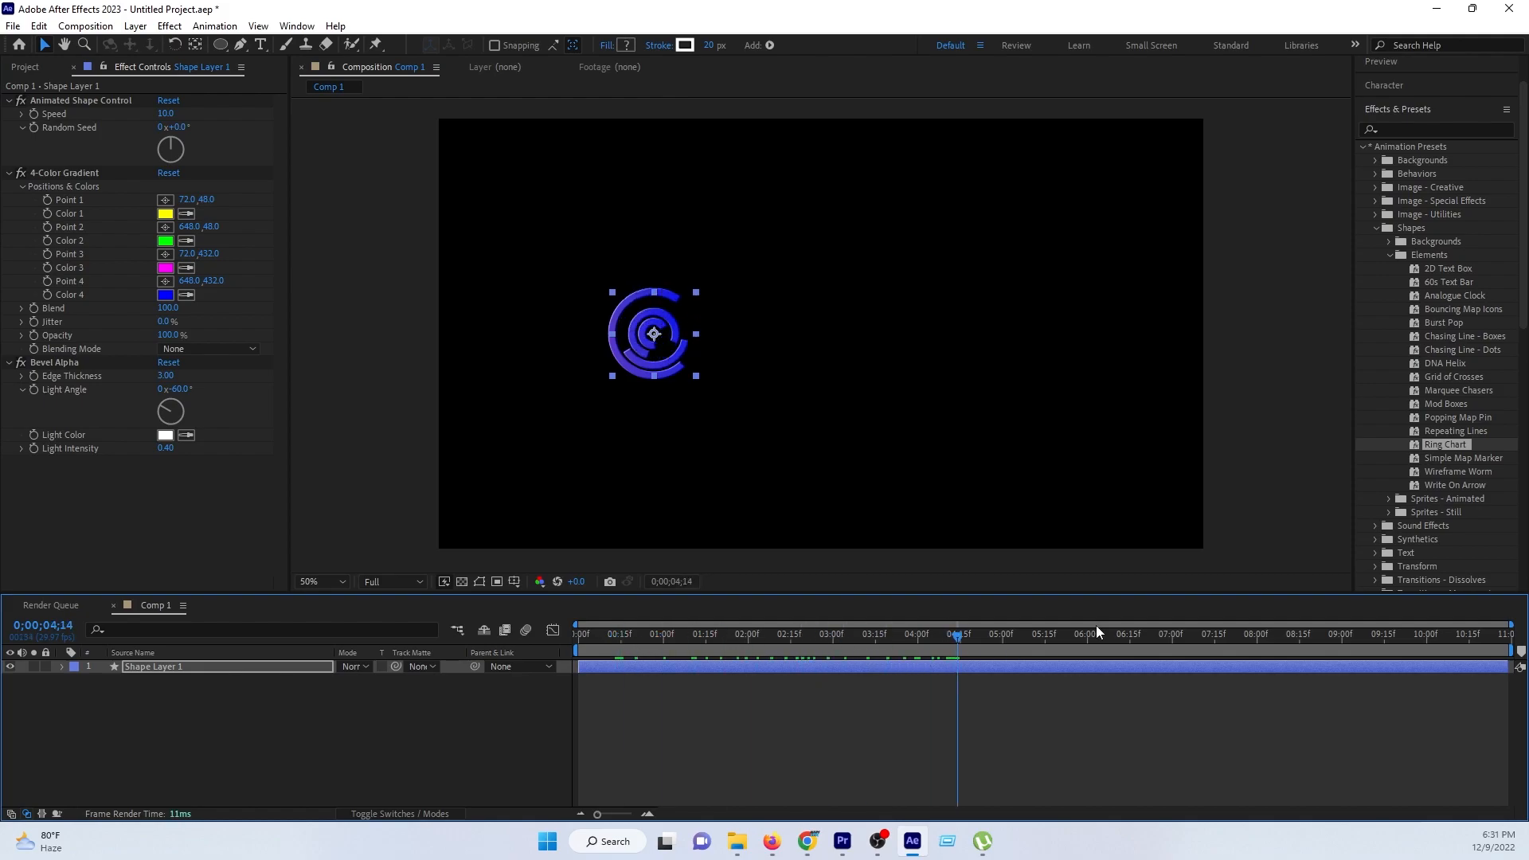
Step: Apply the Bouncing Map Icons preset to the ring chart layer, scrub to 0;00;05;28 to preview it, and review its effect settings
double_click(1445, 310)
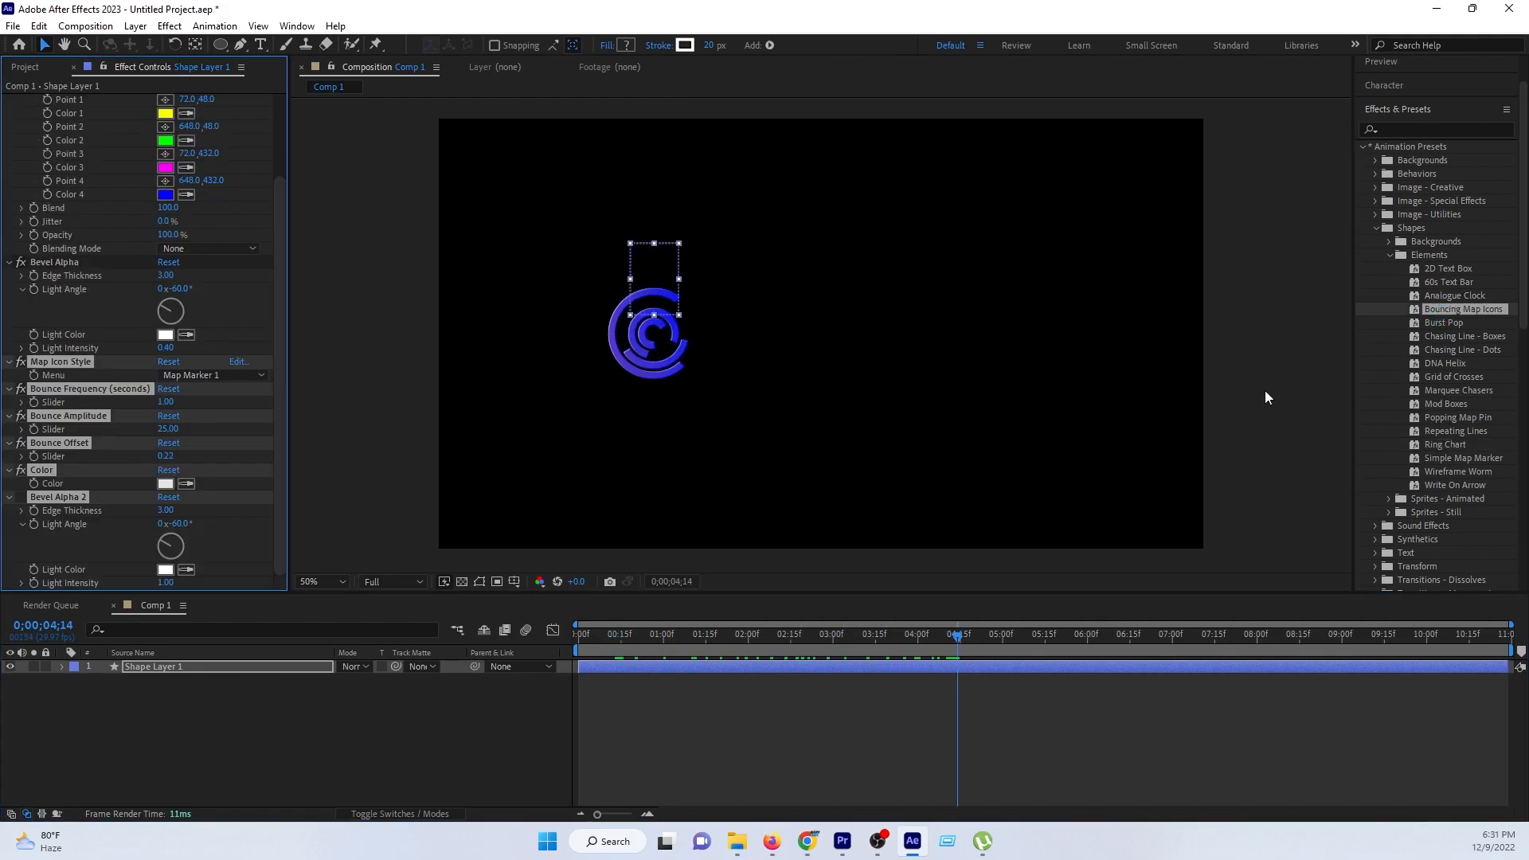
drag(608, 654, 1082, 648)
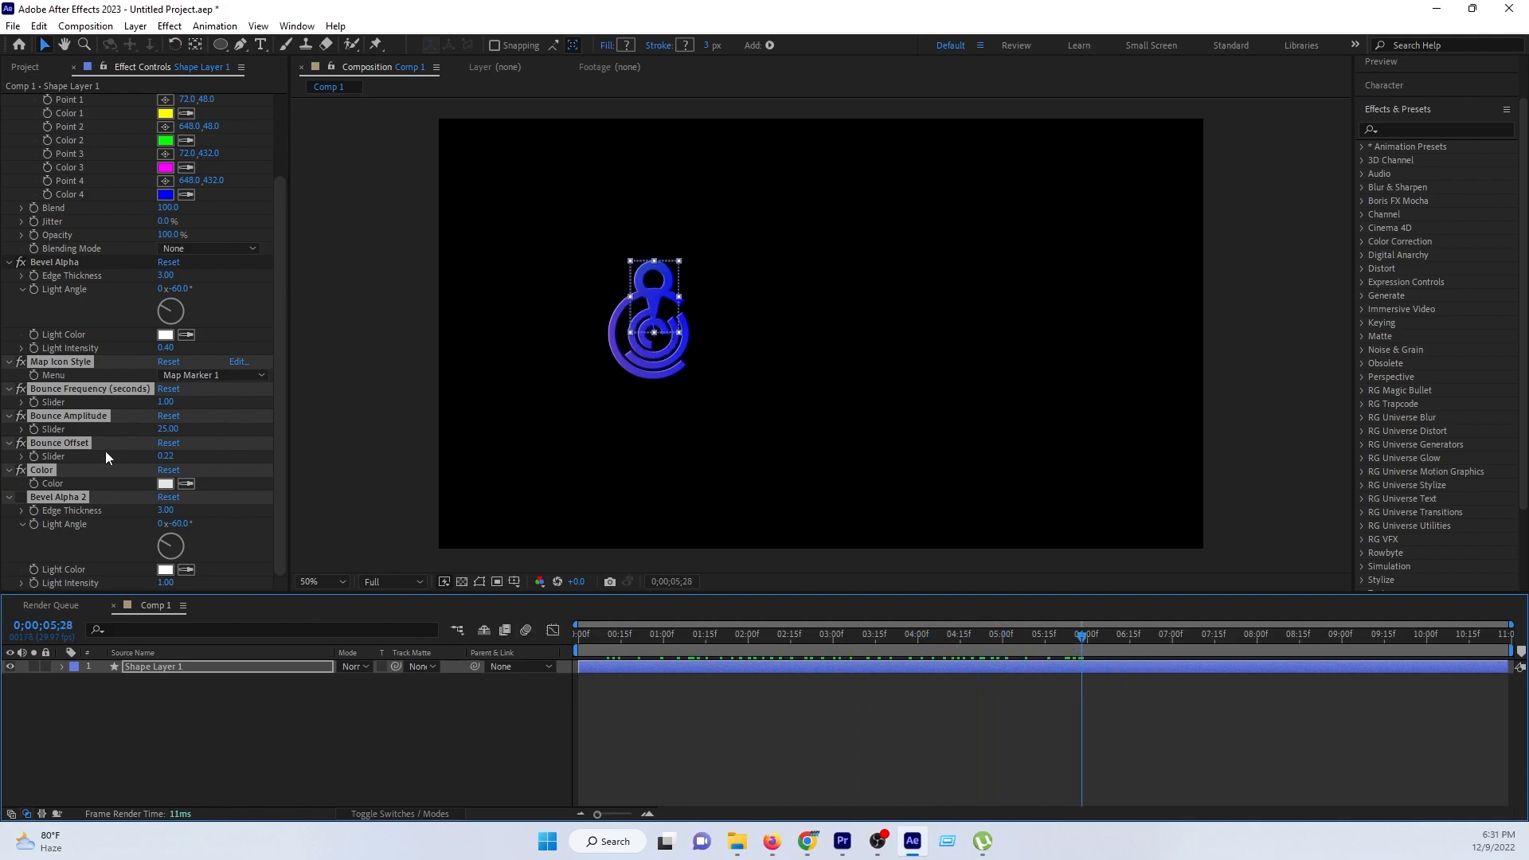
scroll(99, 433, up, 2)
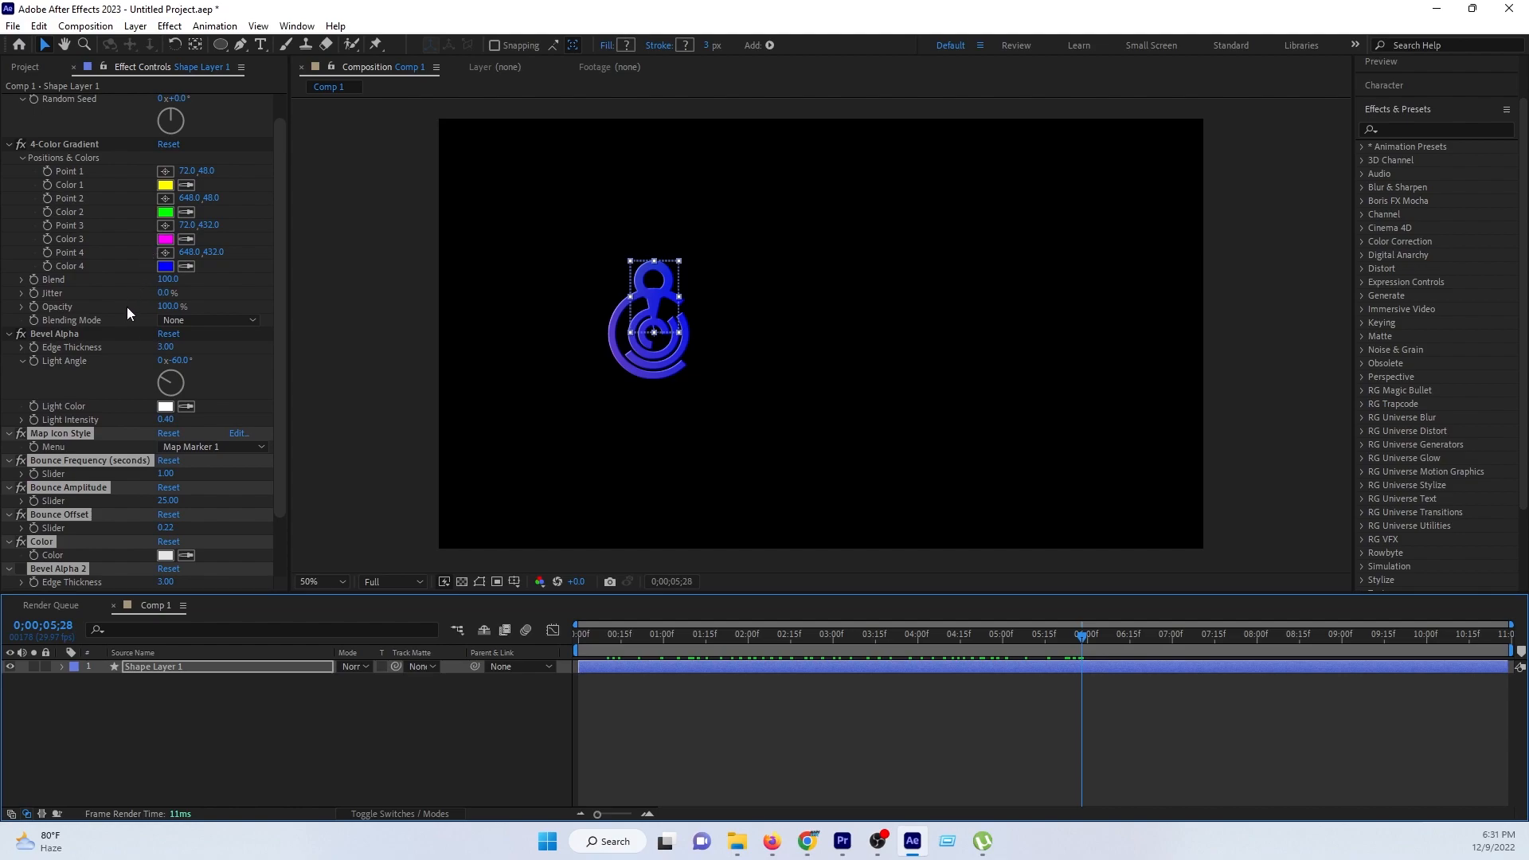